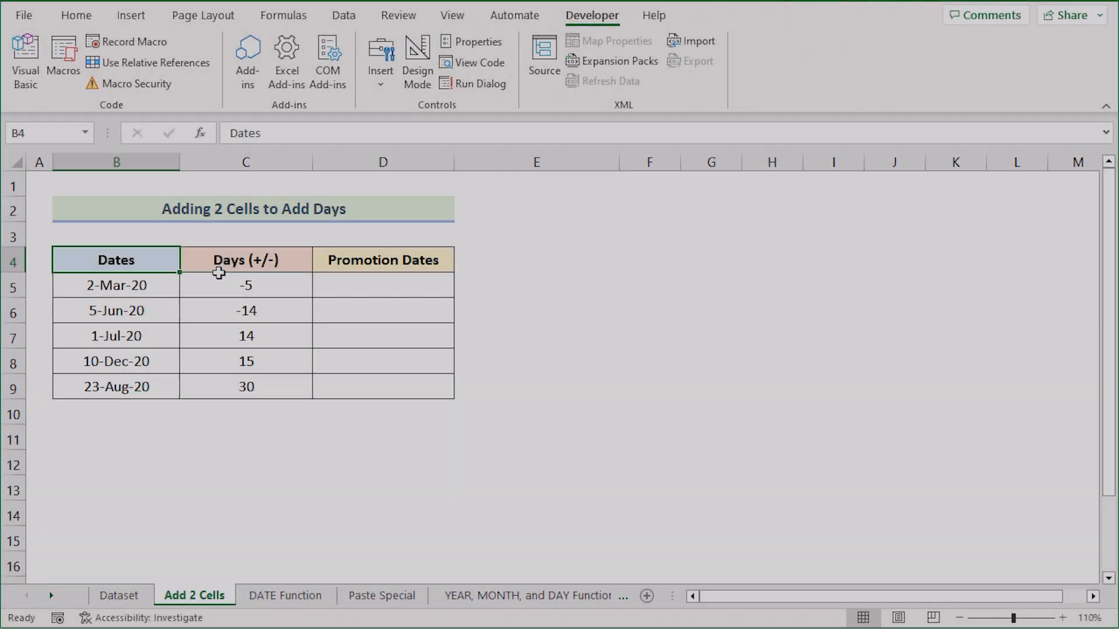
left_click(225, 265)
left_click(349, 264)
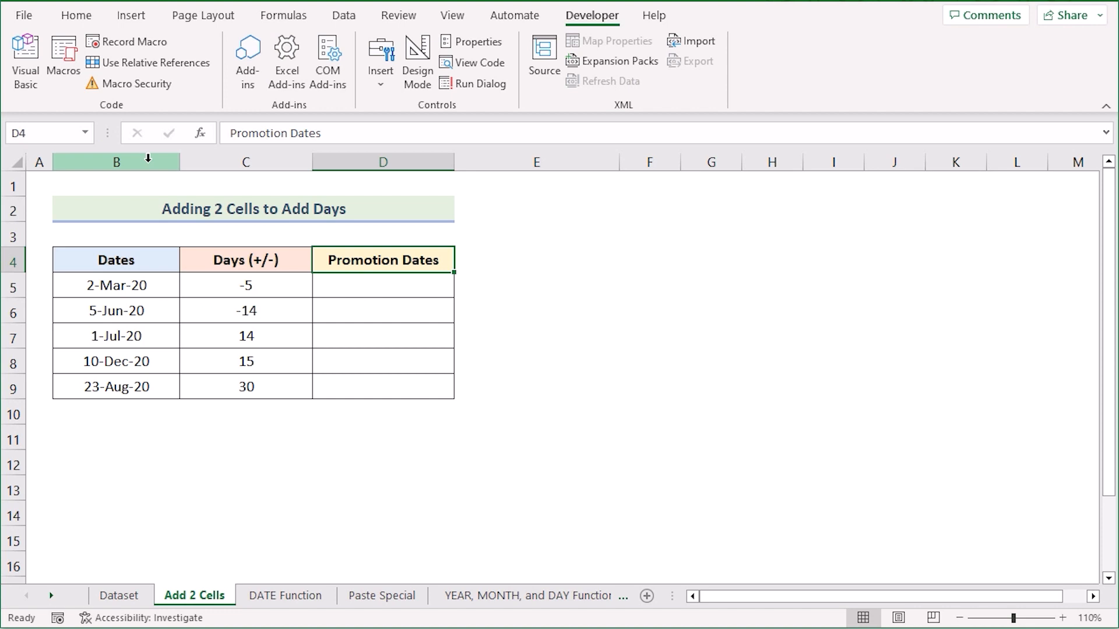
left_click(148, 158)
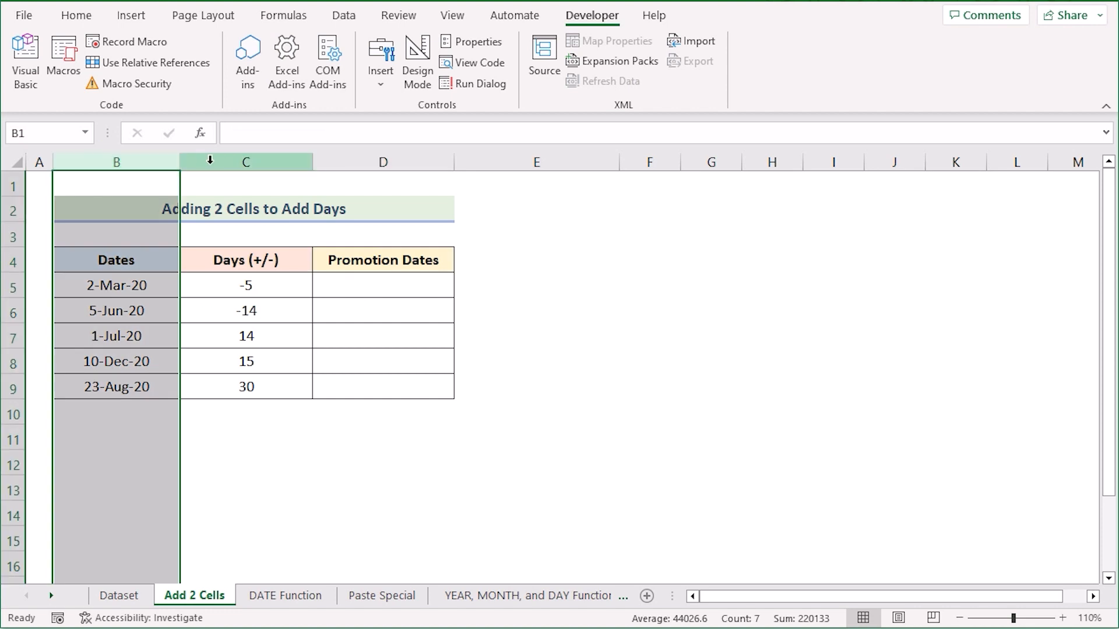
left_click(266, 160)
left_click(382, 160)
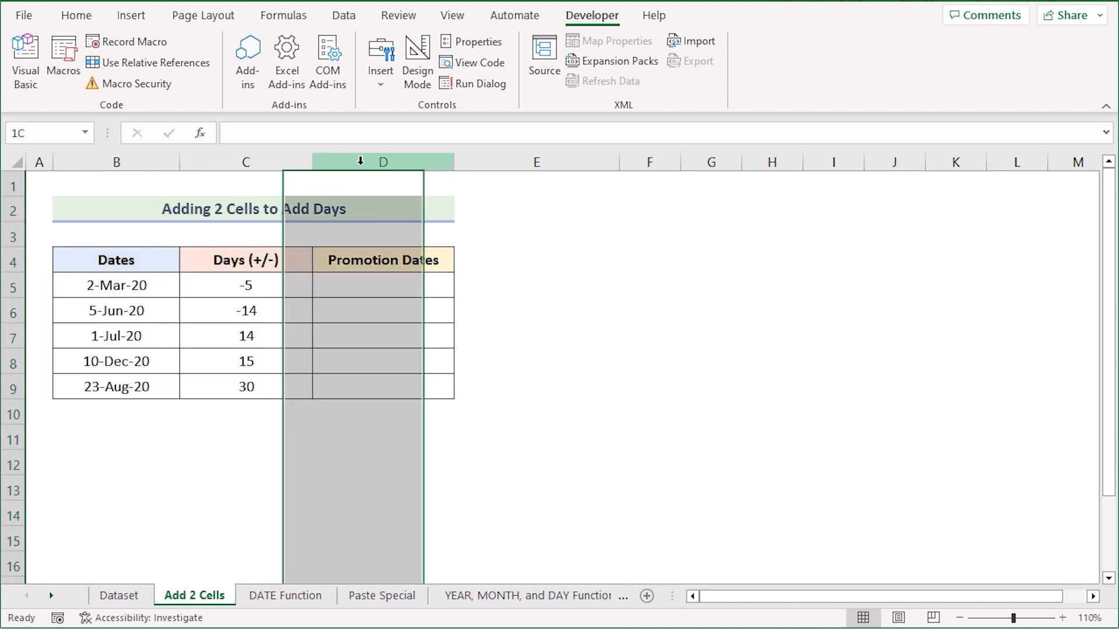
left_click(129, 287)
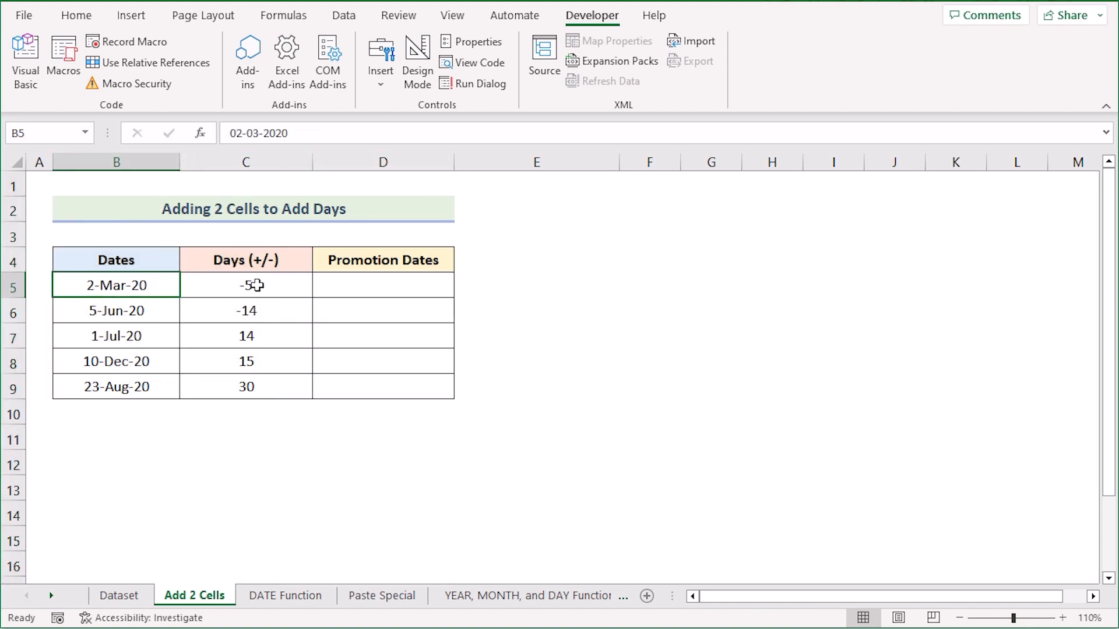
- Enter =B5+C5 in D5 to calculate the first promotion date, and fill the formula down to D9
left_click(361, 291)
type("=")
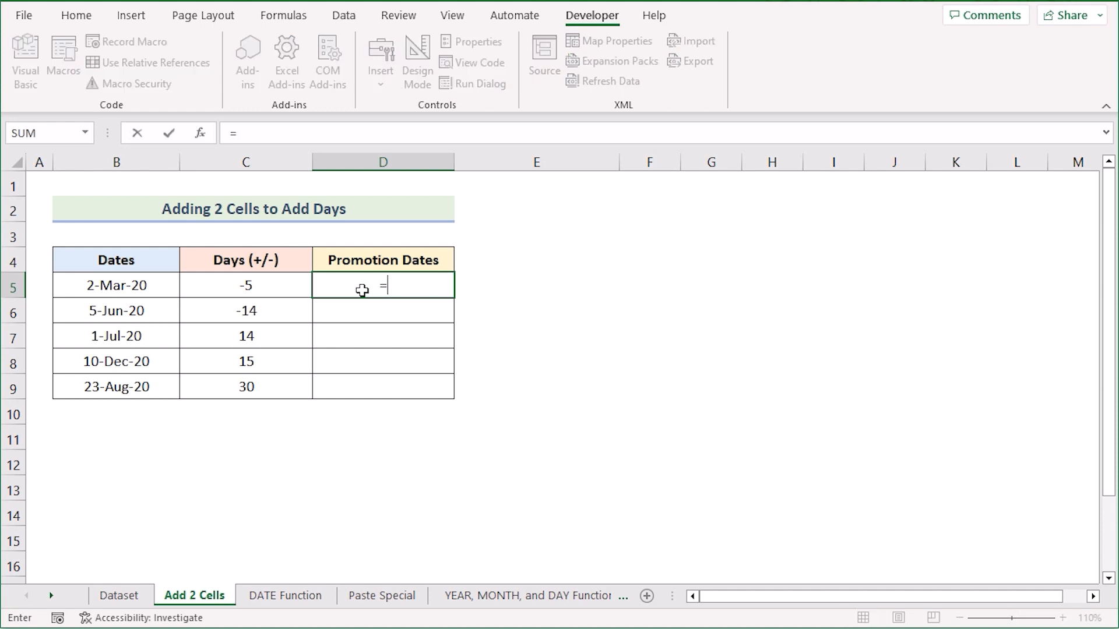
left_click(128, 289)
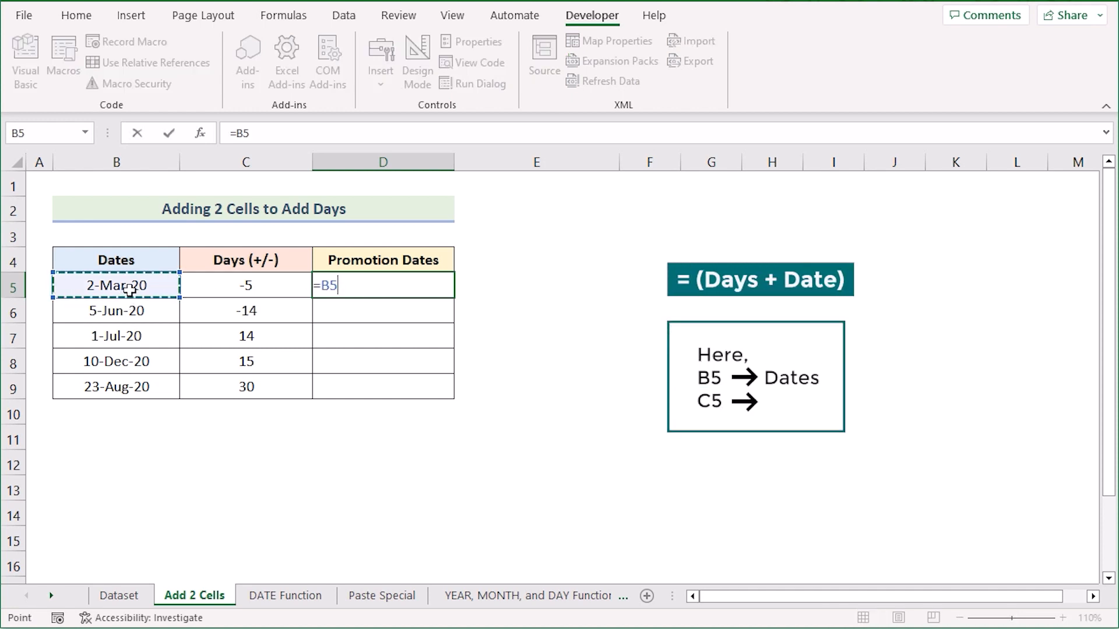
type("+")
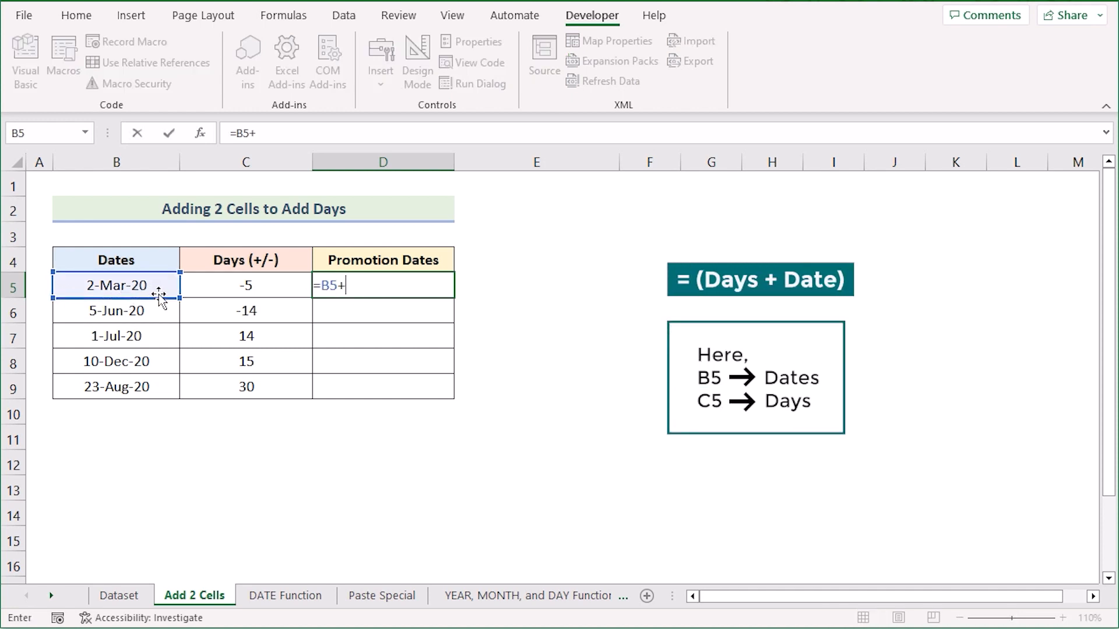
left_click(284, 290)
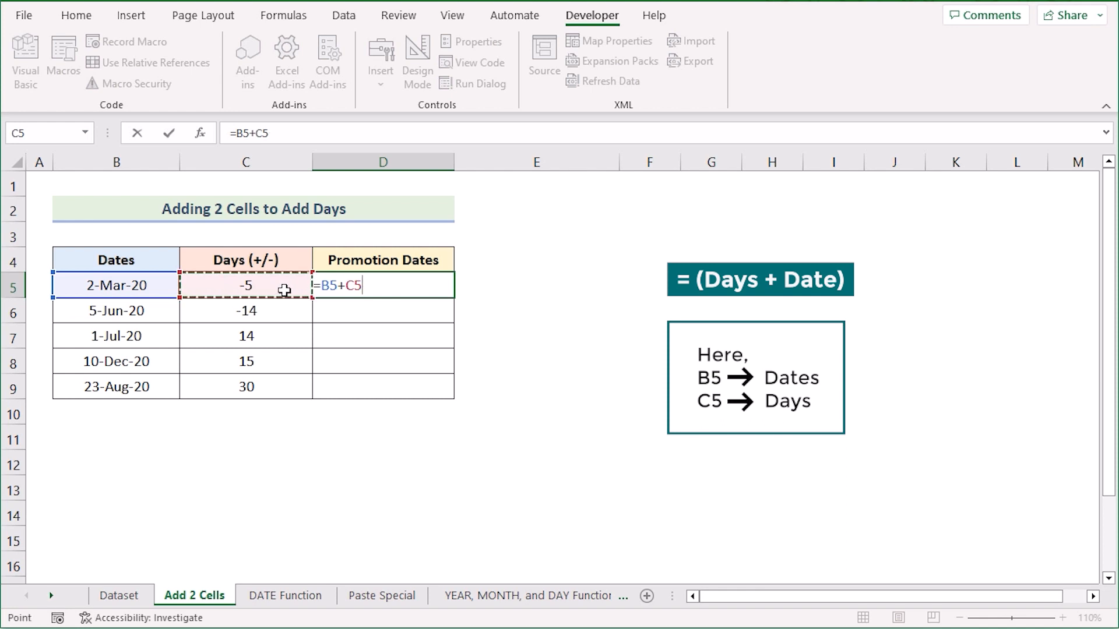
key("Return")
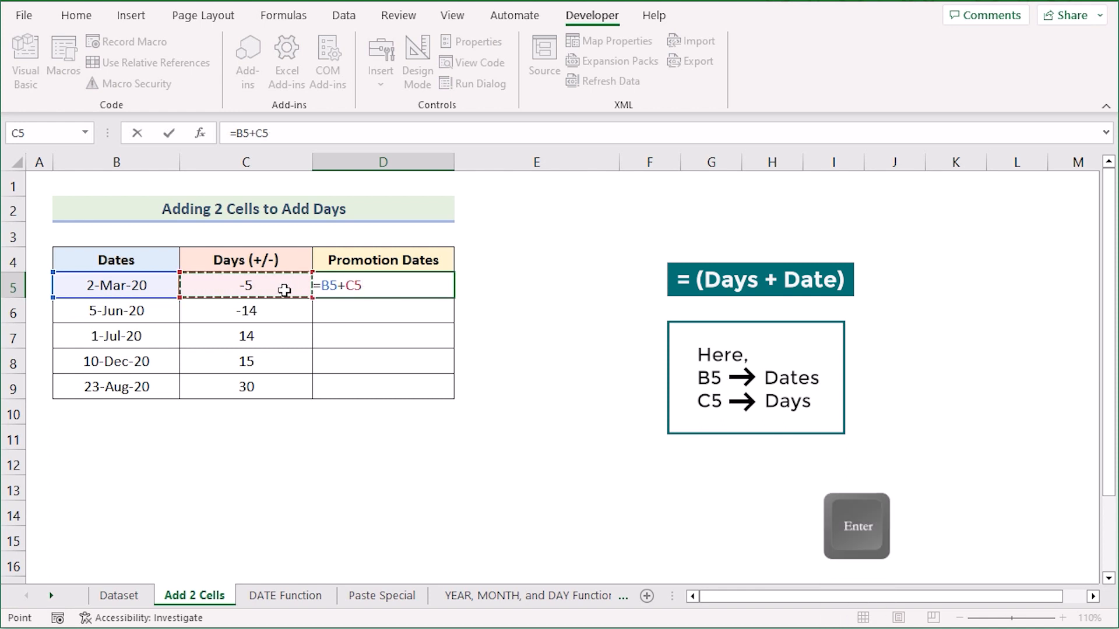
left_click(447, 279)
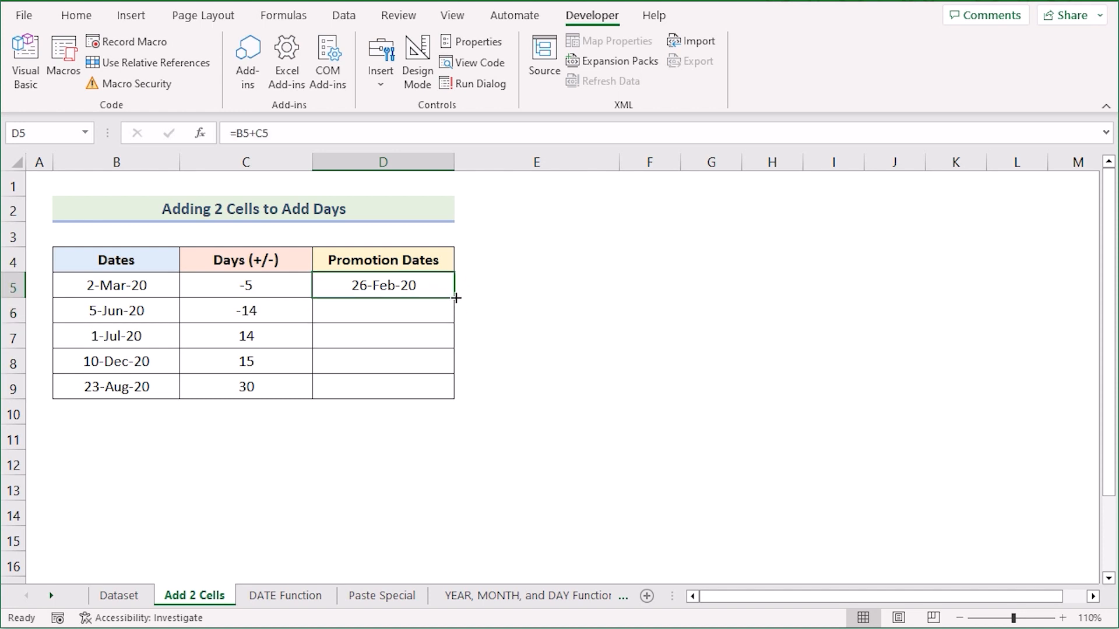
left_click_drag(455, 297, 450, 391)
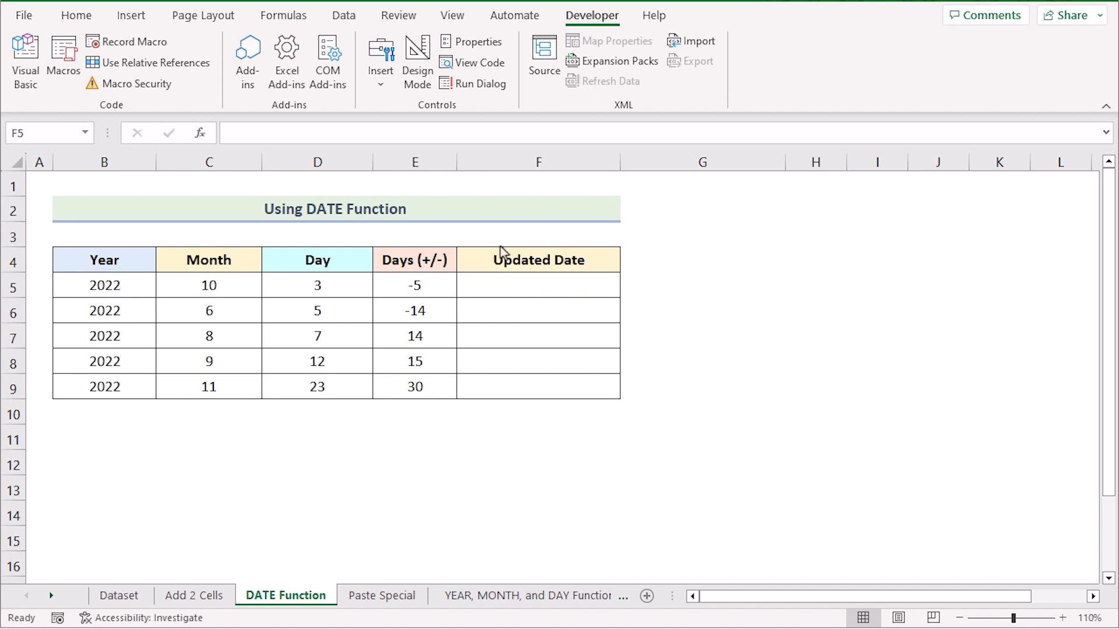
- Enter =DATE(B5,C5,D5+E5) in F5 on the DATE Function sheet, and fill the formula down to F9
left_click(494, 283)
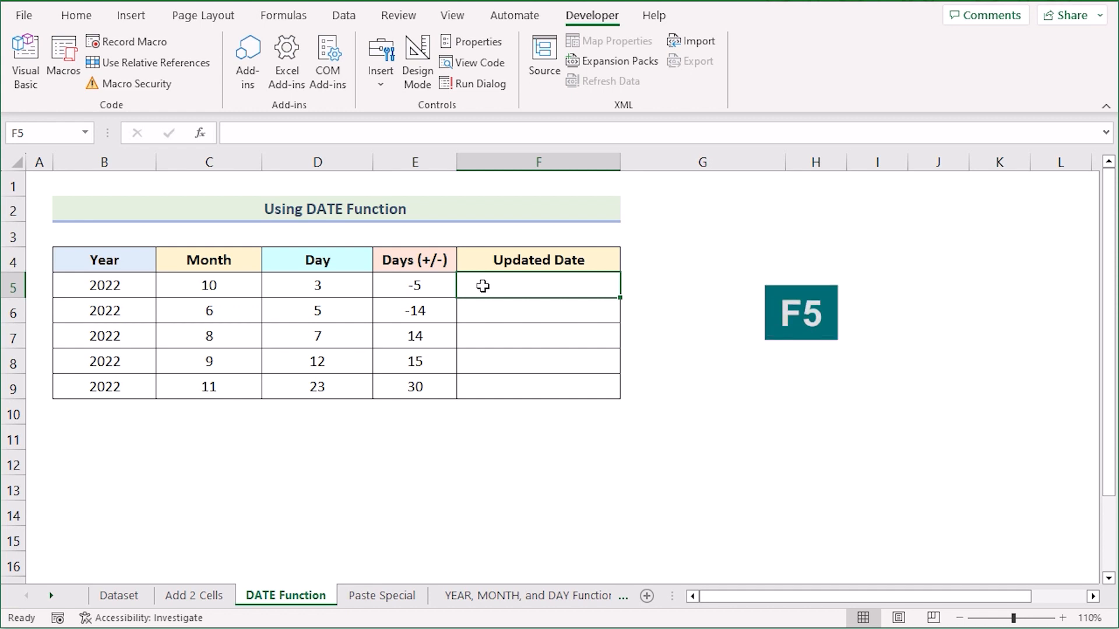
double_click(541, 286)
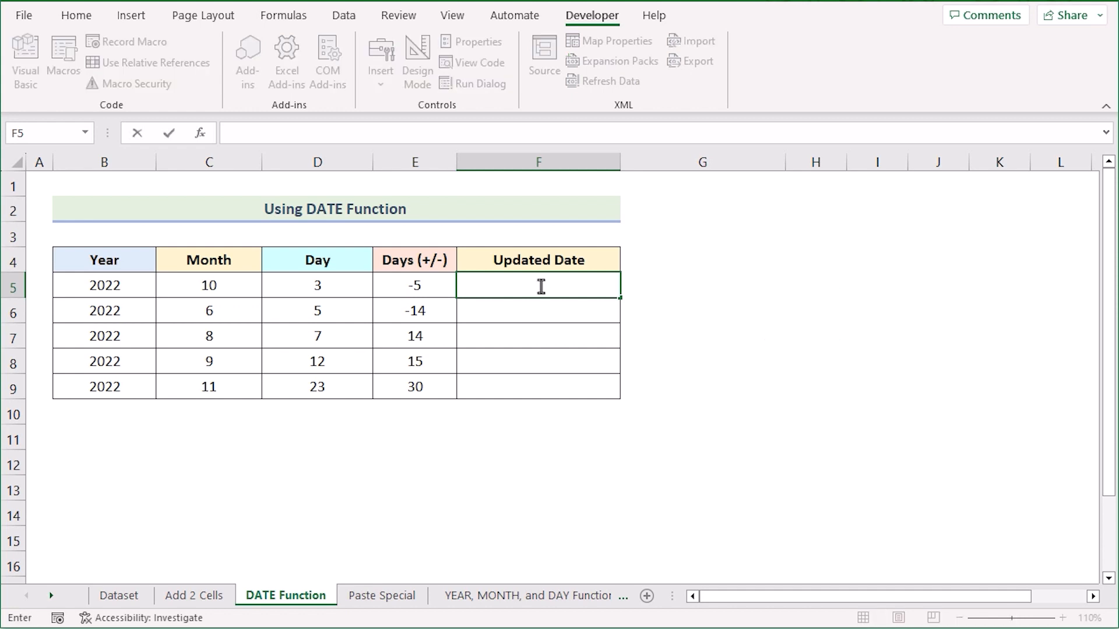
type("=Dat")
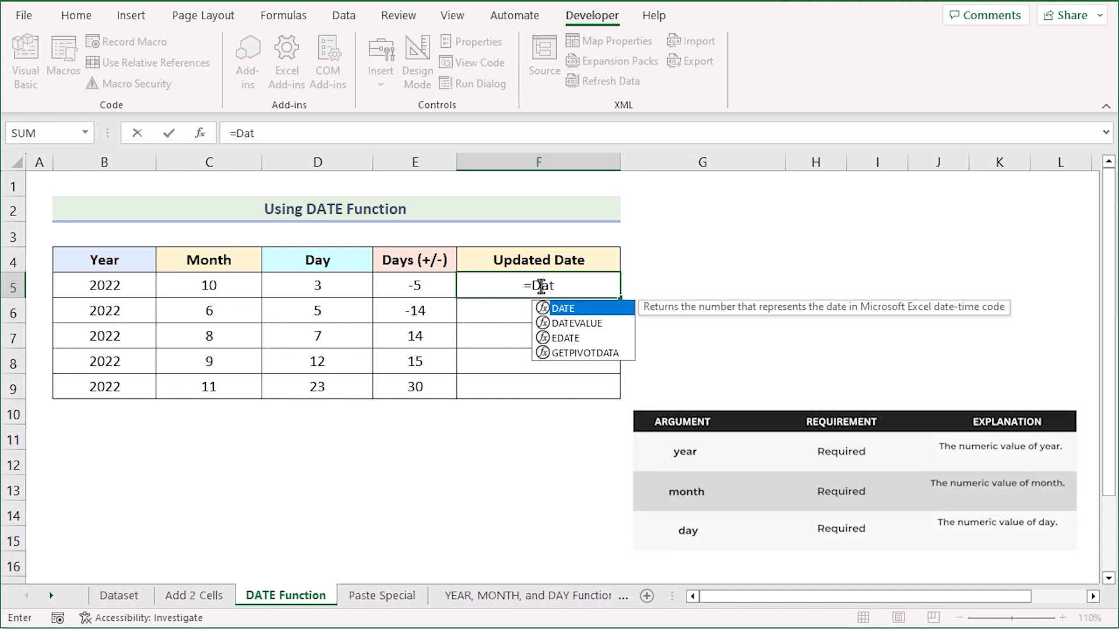
type("e(")
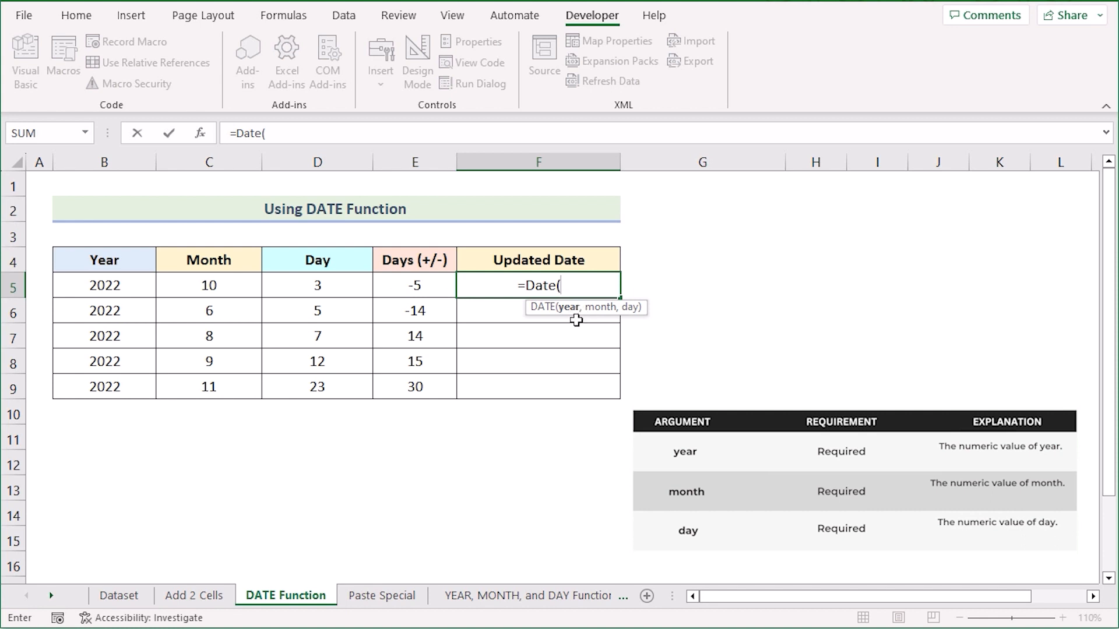
left_click(123, 285)
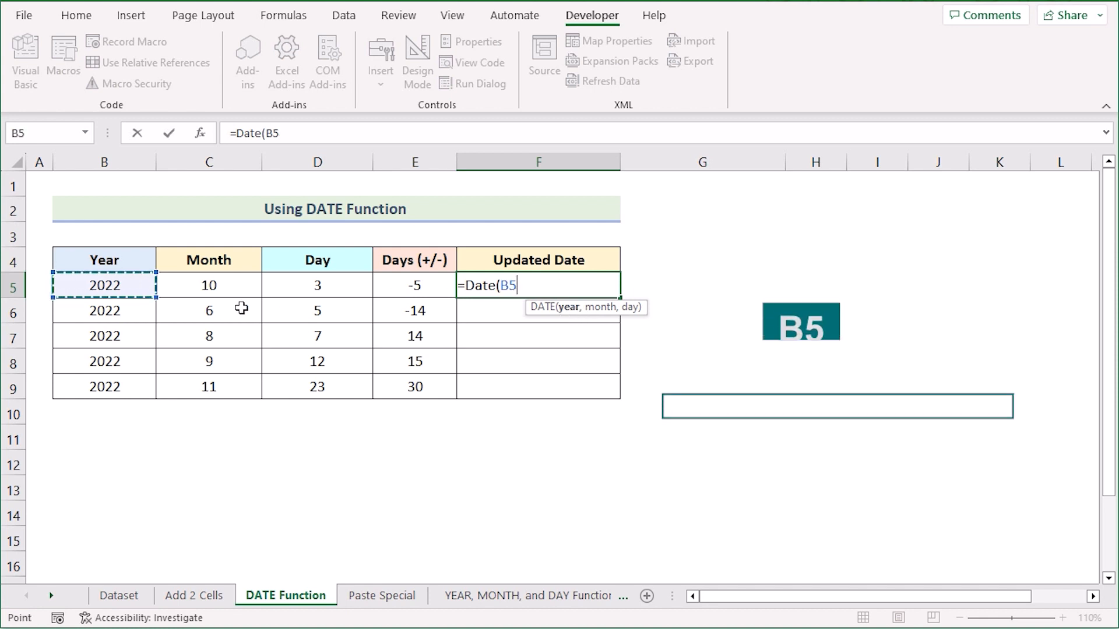
type(",")
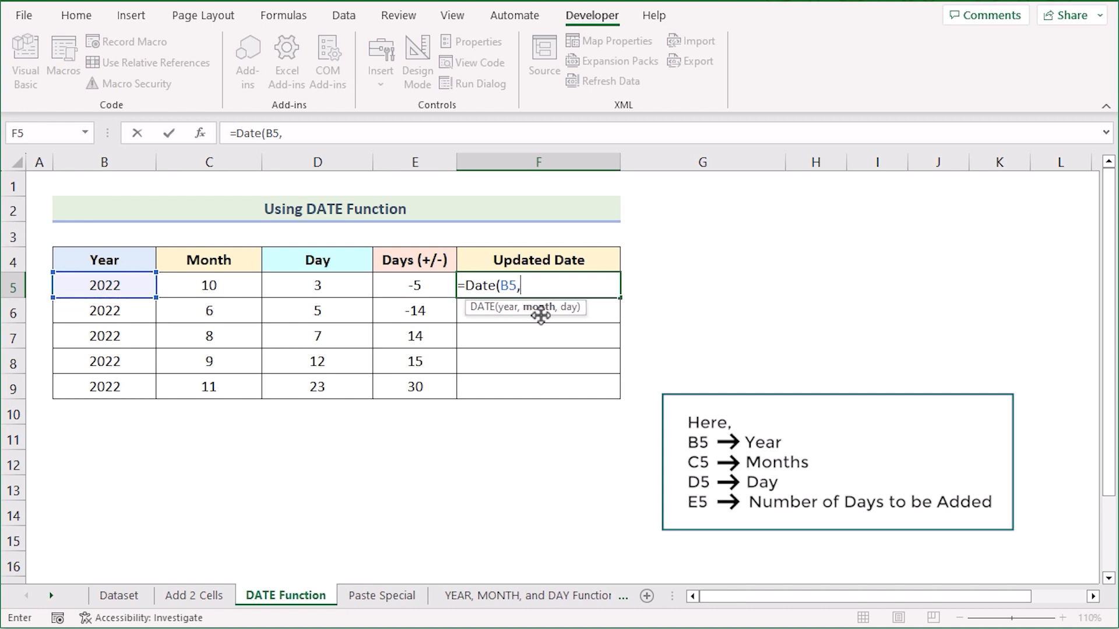
left_click(222, 285)
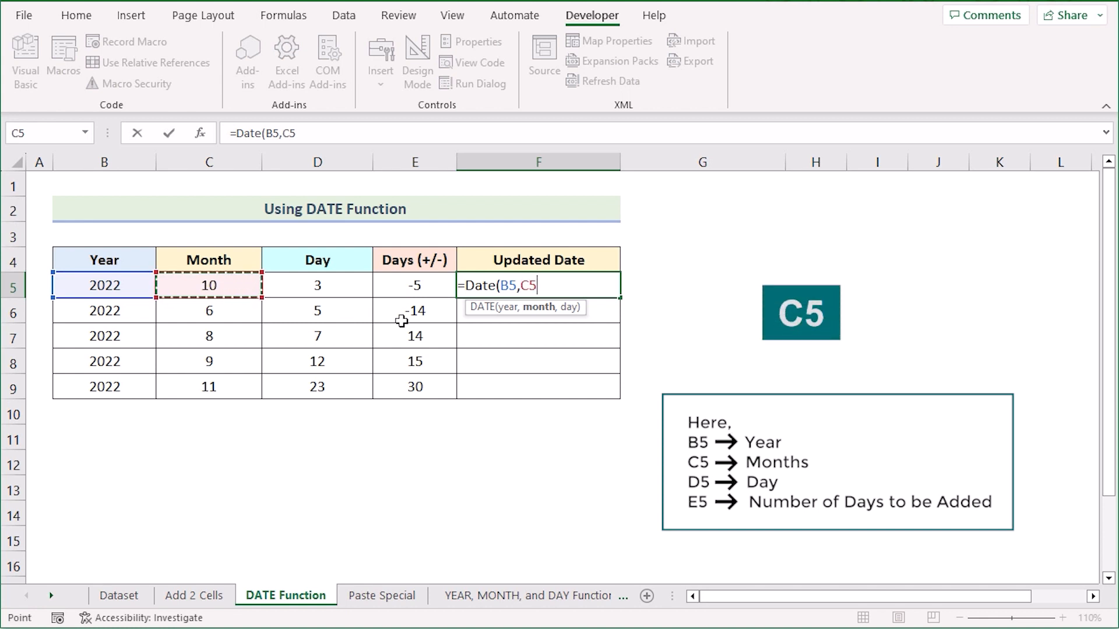
type(",")
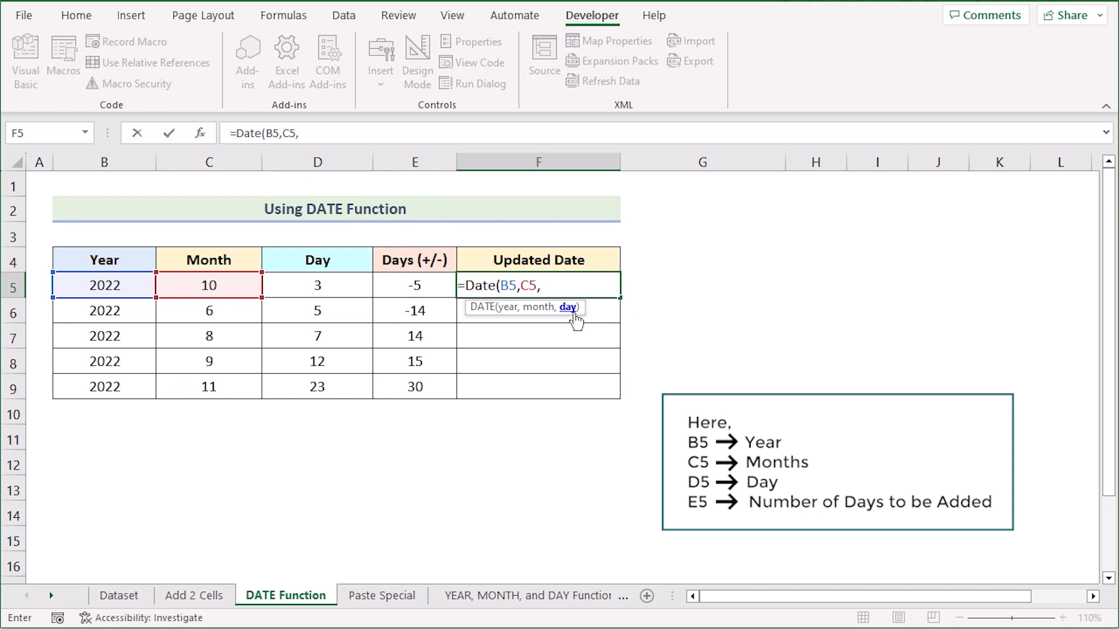
left_click(314, 285)
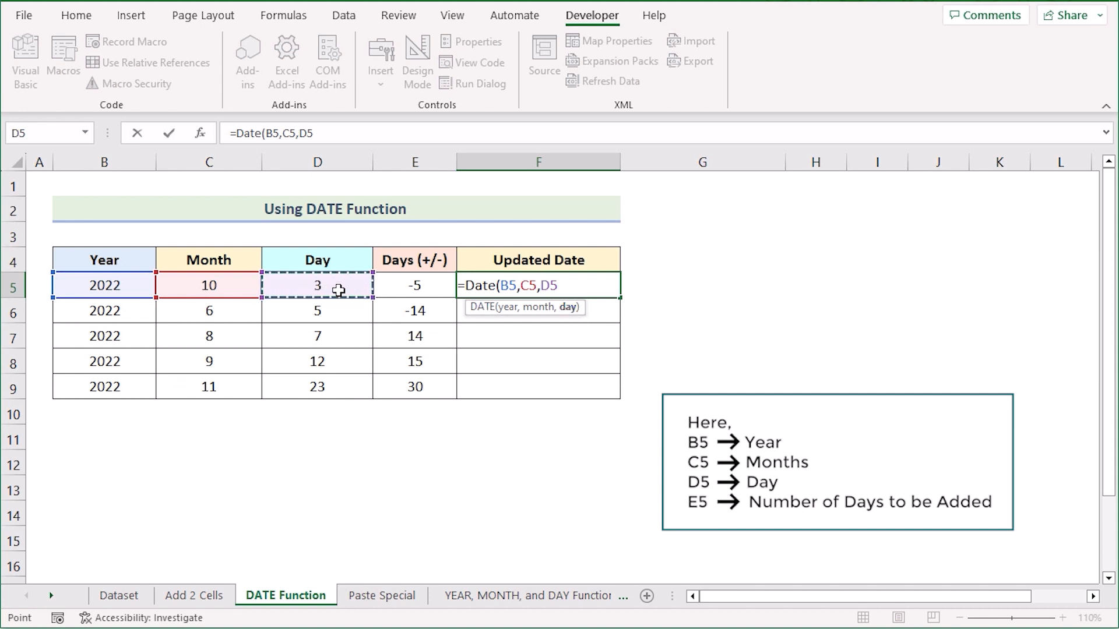
type("+")
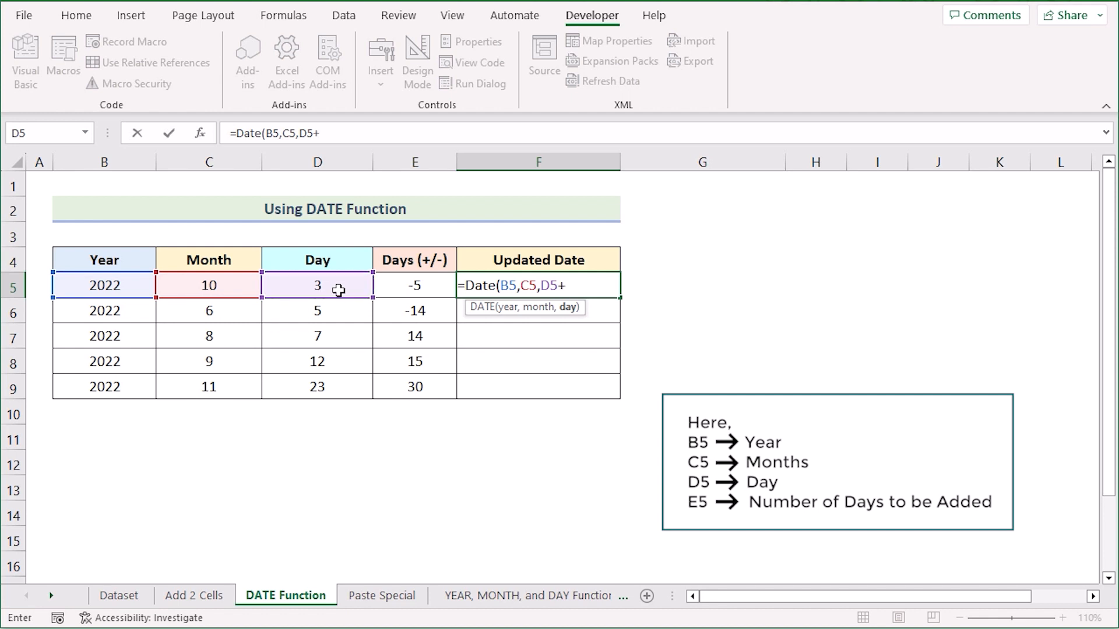
left_click(414, 287)
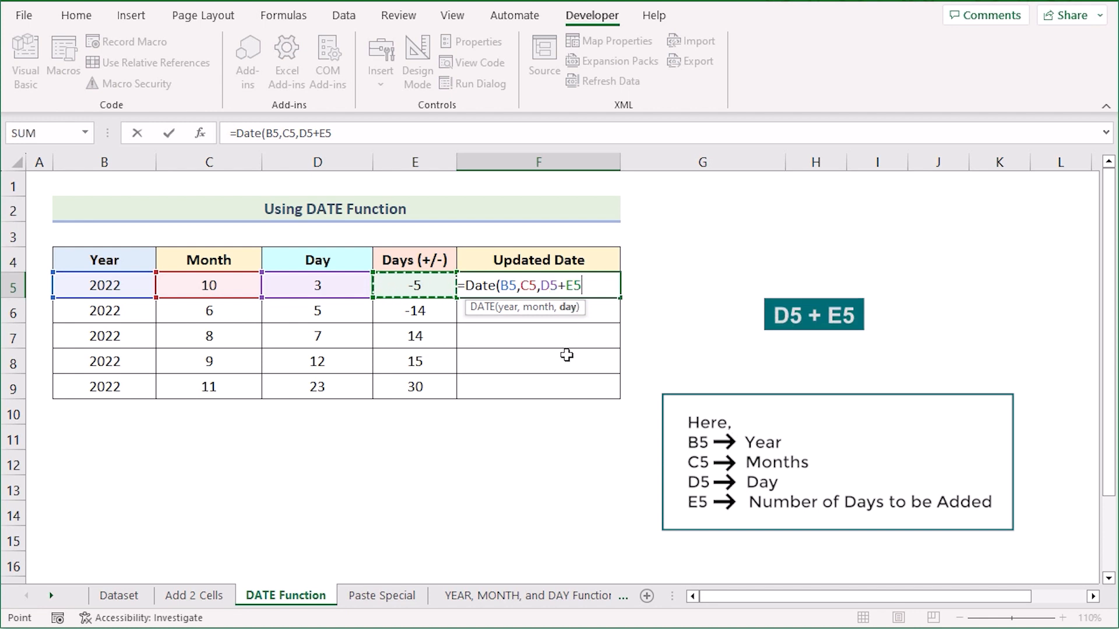
type(")")
key("Return")
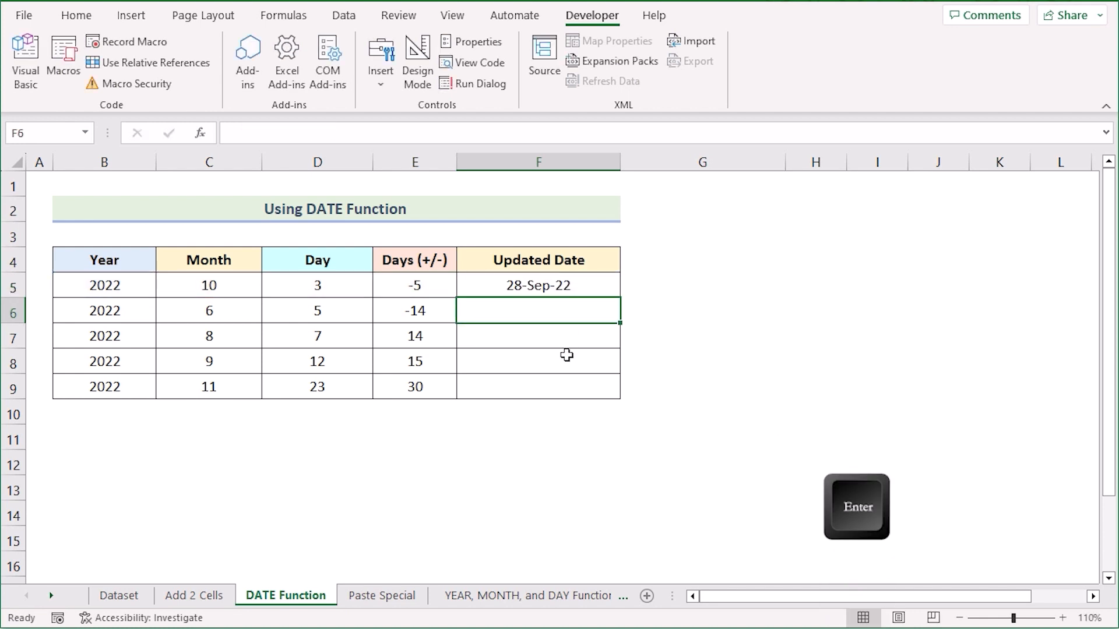
left_click(562, 280)
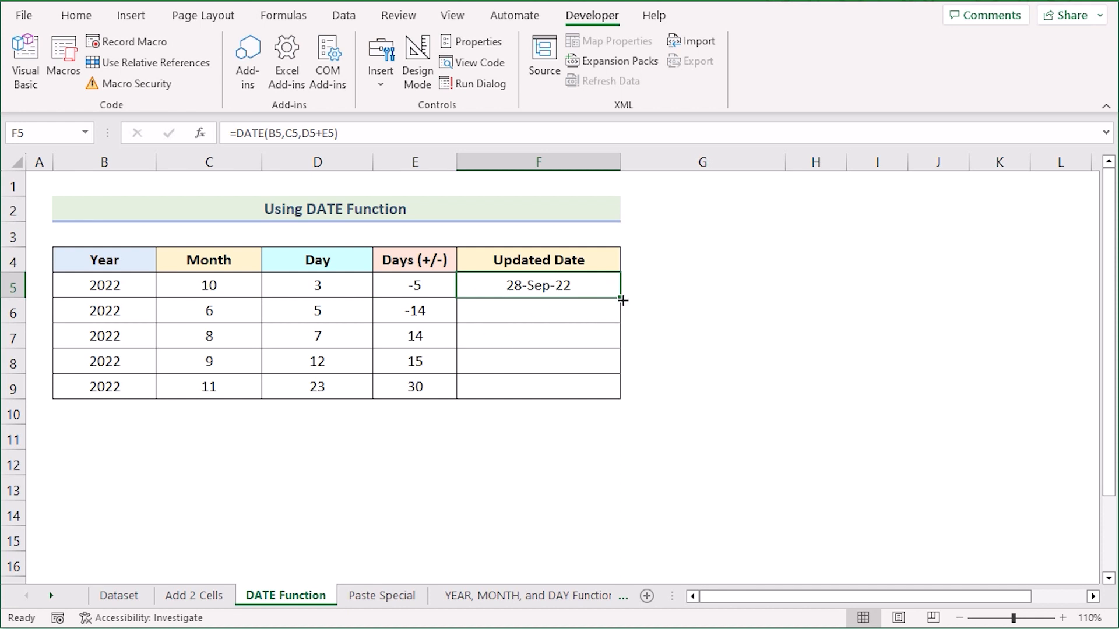
left_click_drag(622, 299, 612, 399)
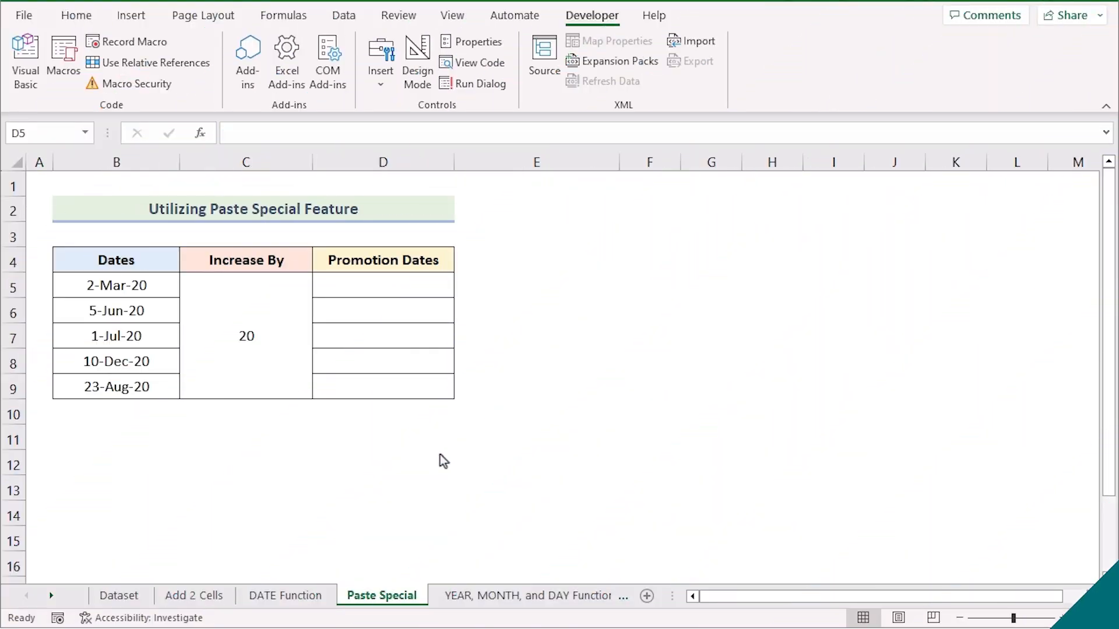
left_click(388, 288)
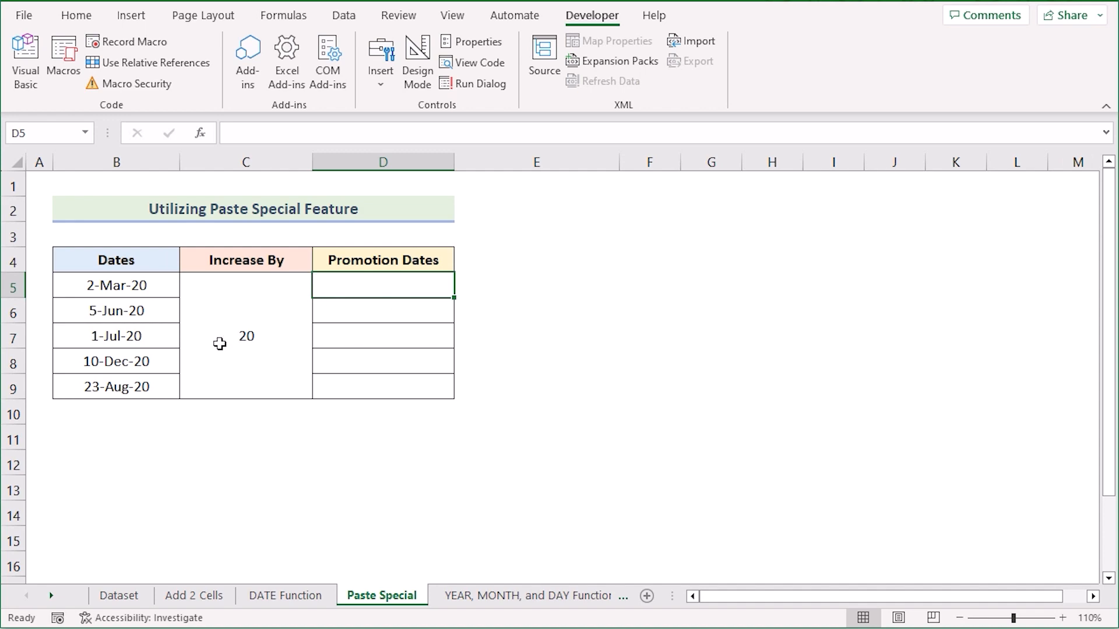
left_click(152, 265)
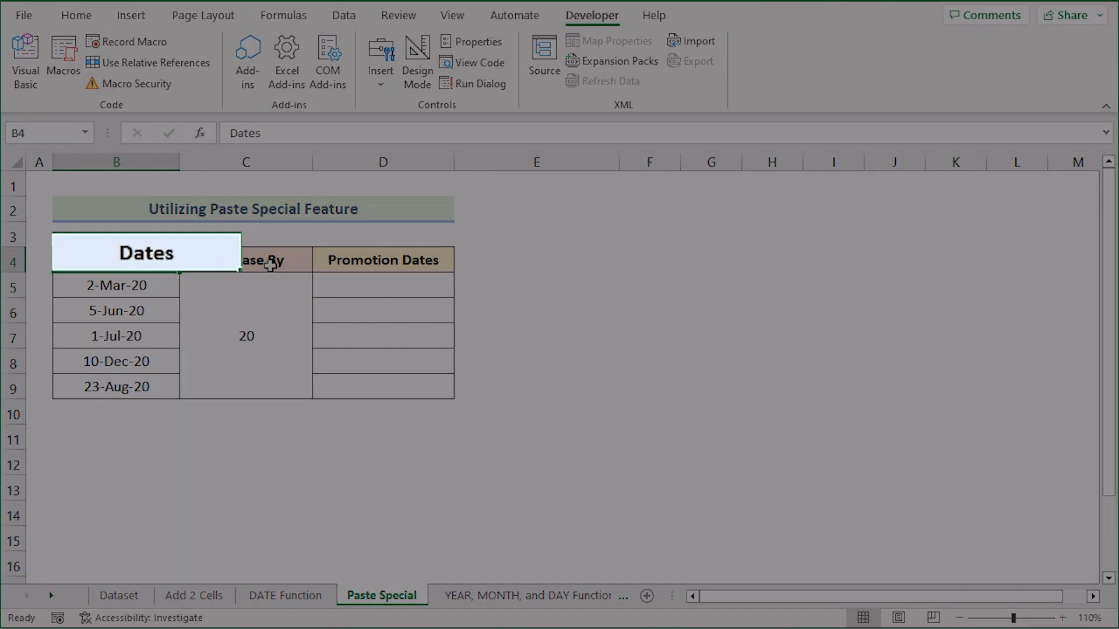
left_click(283, 262)
left_click(357, 265)
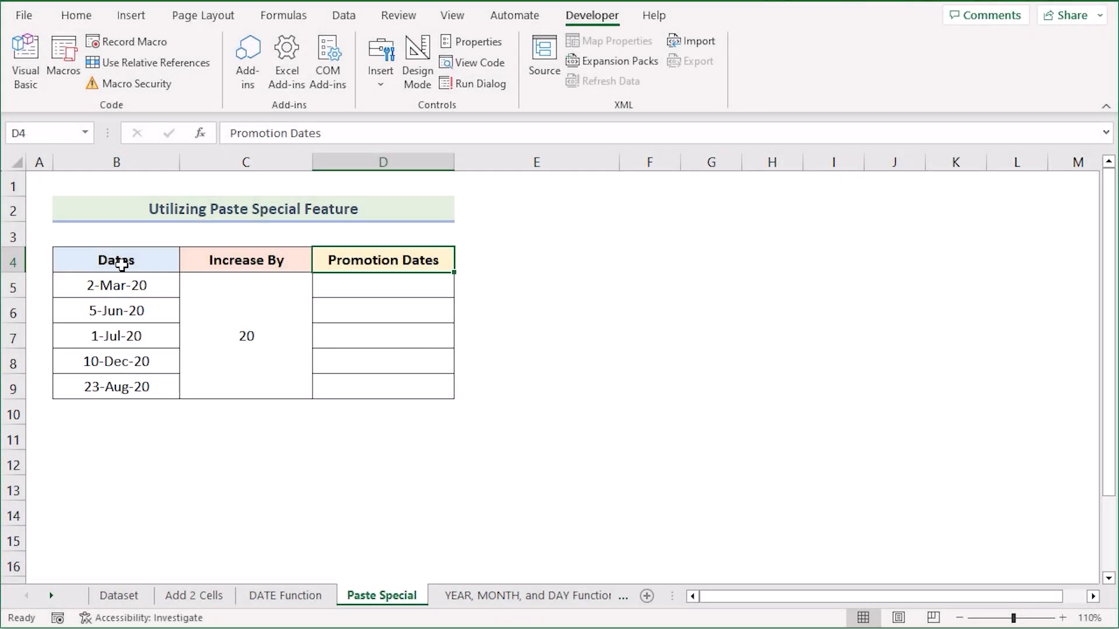
- Copy the dates in B5:B9 into the Promotion Dates column starting at D5 on the Paste Special sheet
left_click(141, 287)
left_click(142, 387, "shift")
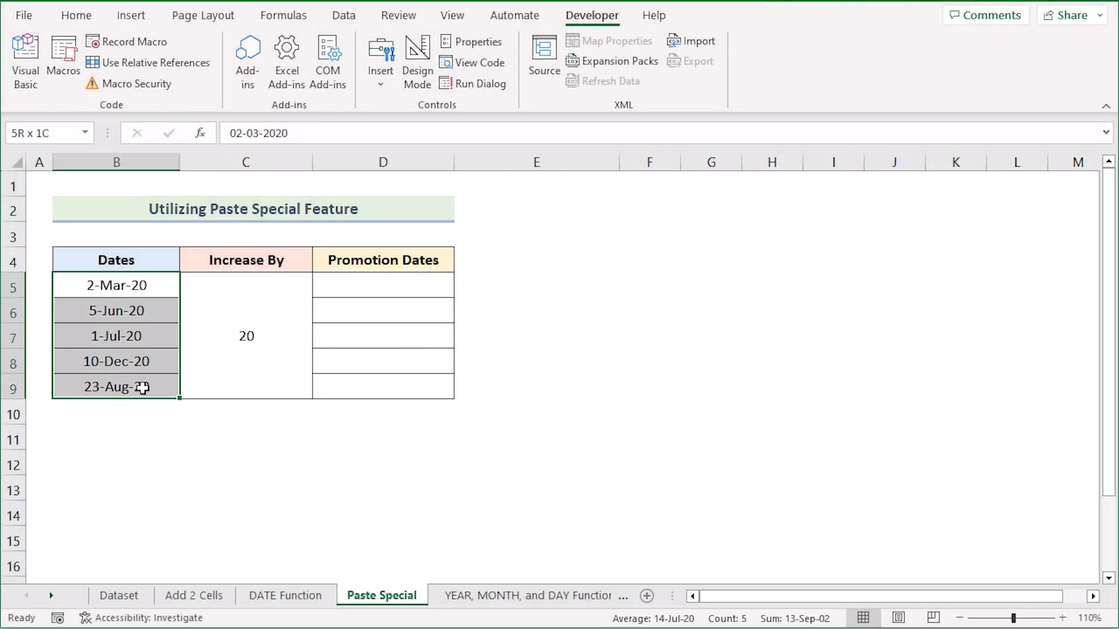
key("ctrl+c")
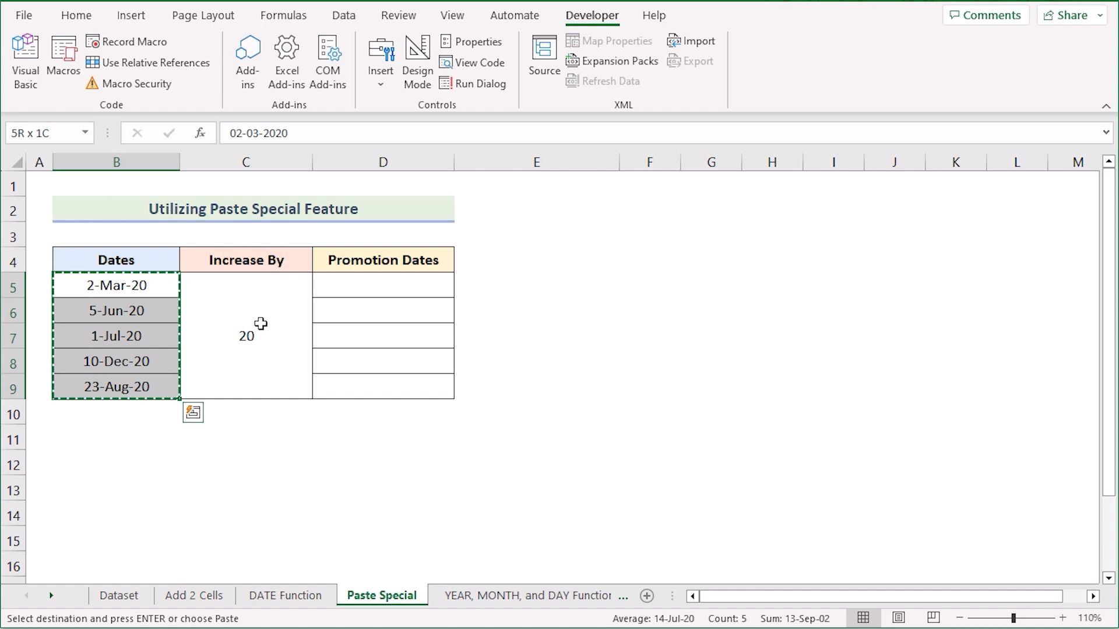
left_click(373, 283)
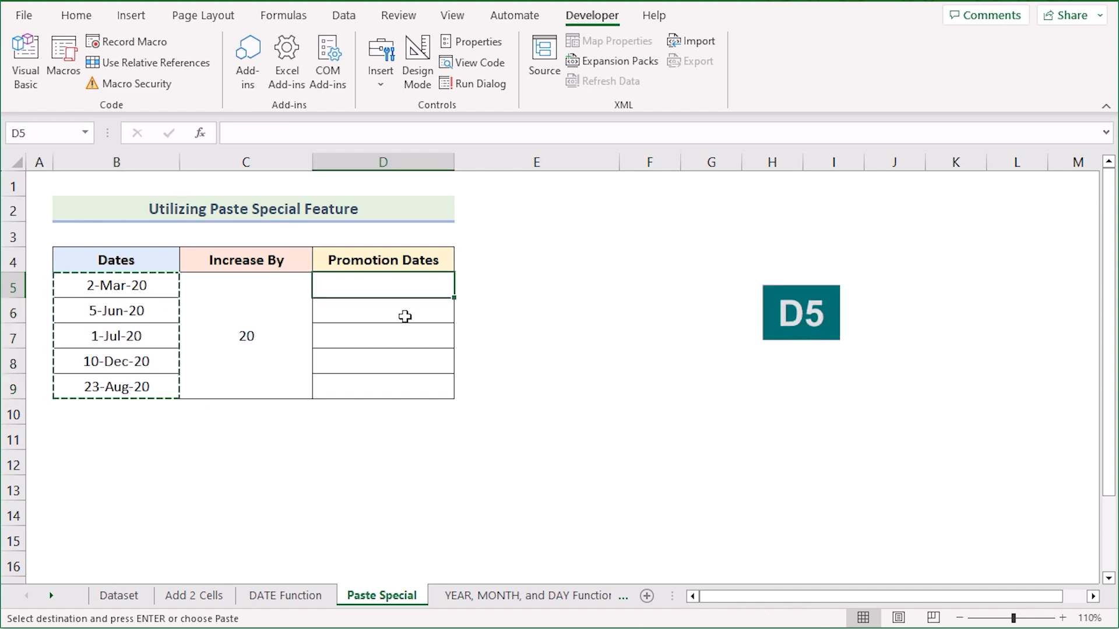
key("ctrl+v")
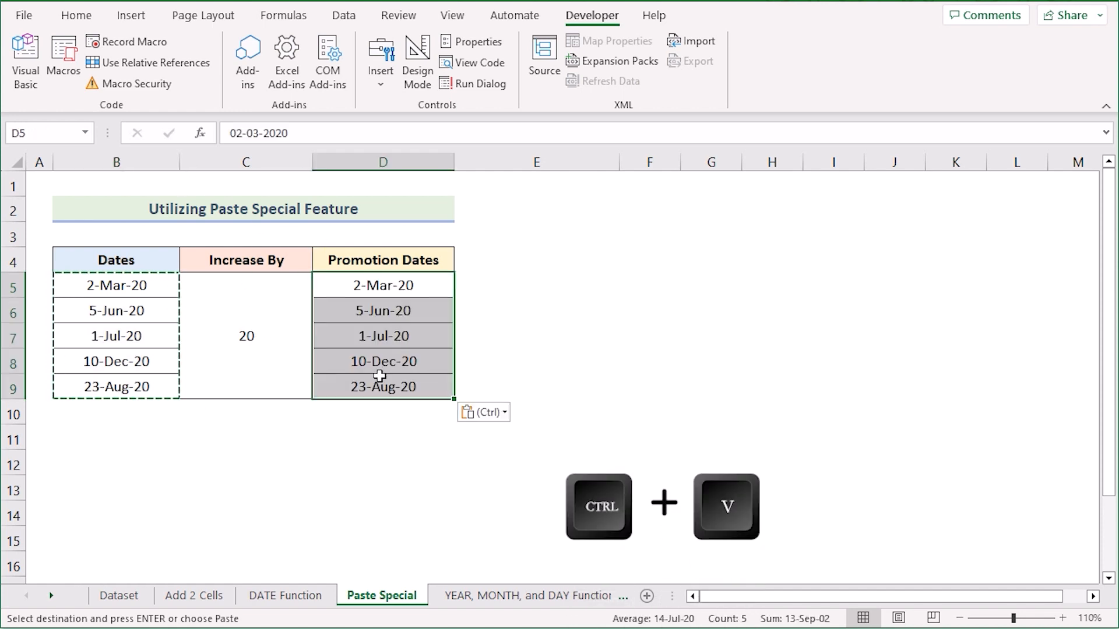
- Copy the 20 in C5 and use Paste Special with Values and Add to add it to the promotion dates in D5:D9
left_click(265, 314)
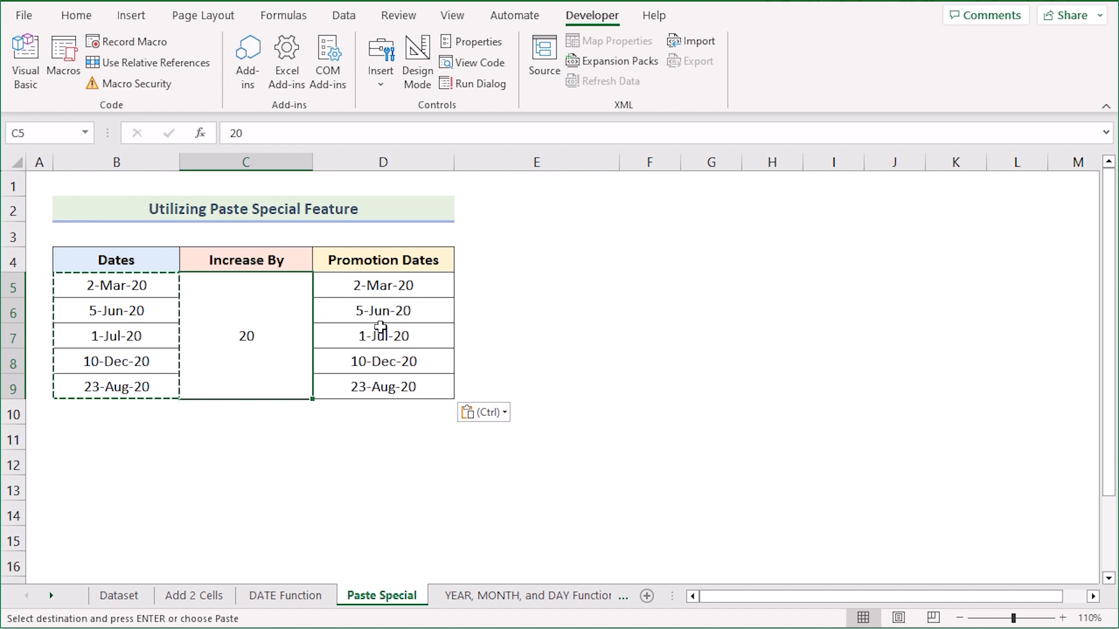
left_click(377, 281)
left_click(265, 325)
key("ctrl+c")
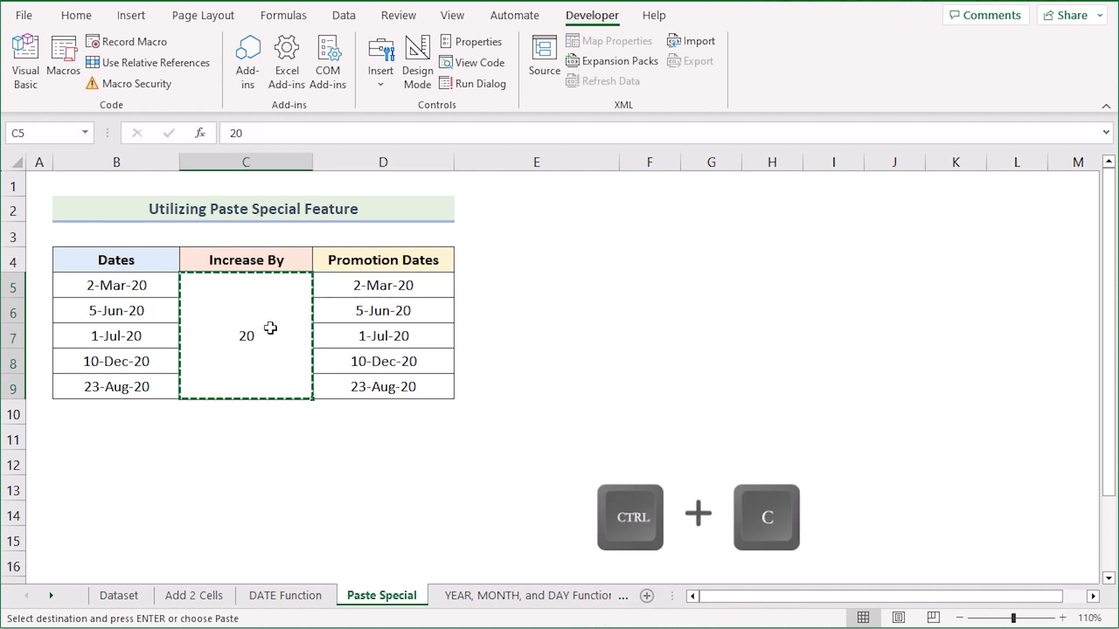
left_click(363, 285)
left_click(398, 385, "shift")
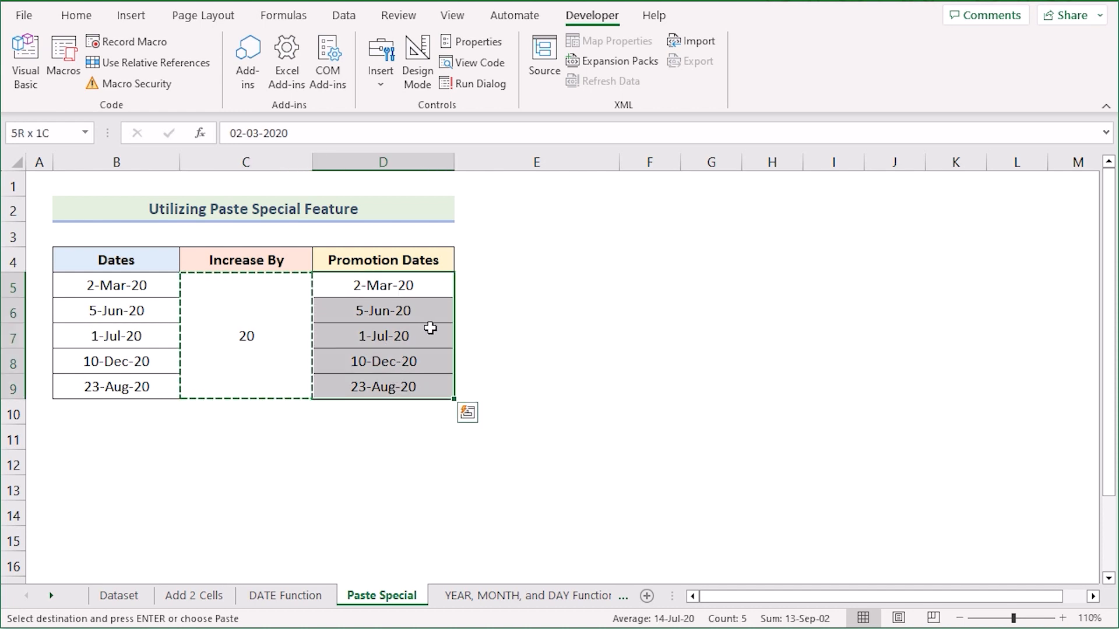
left_click(77, 14)
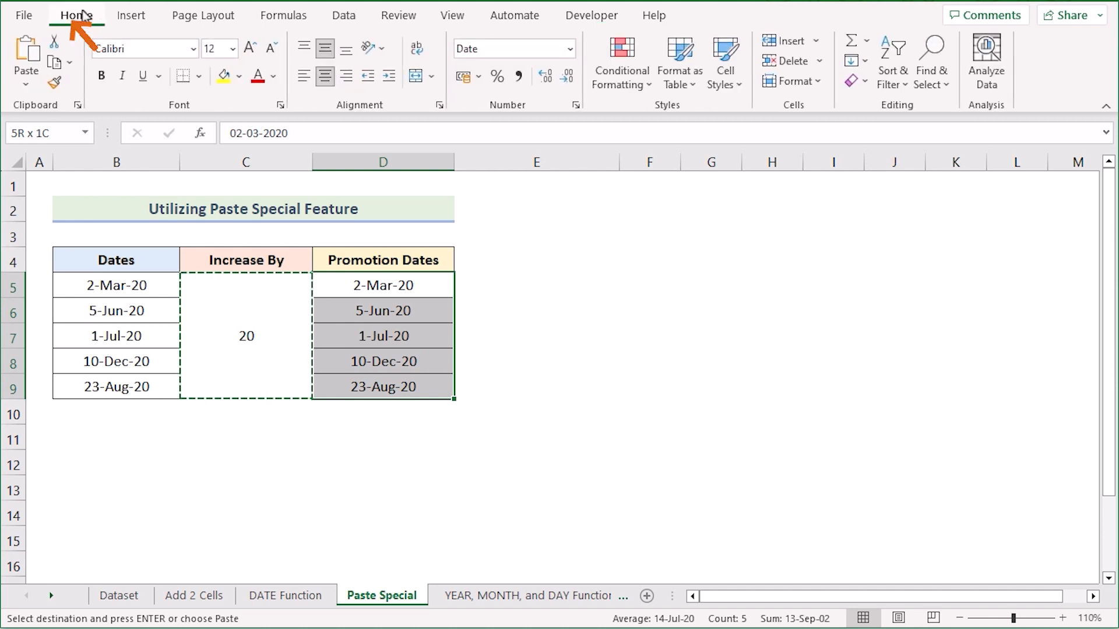
left_click(33, 83)
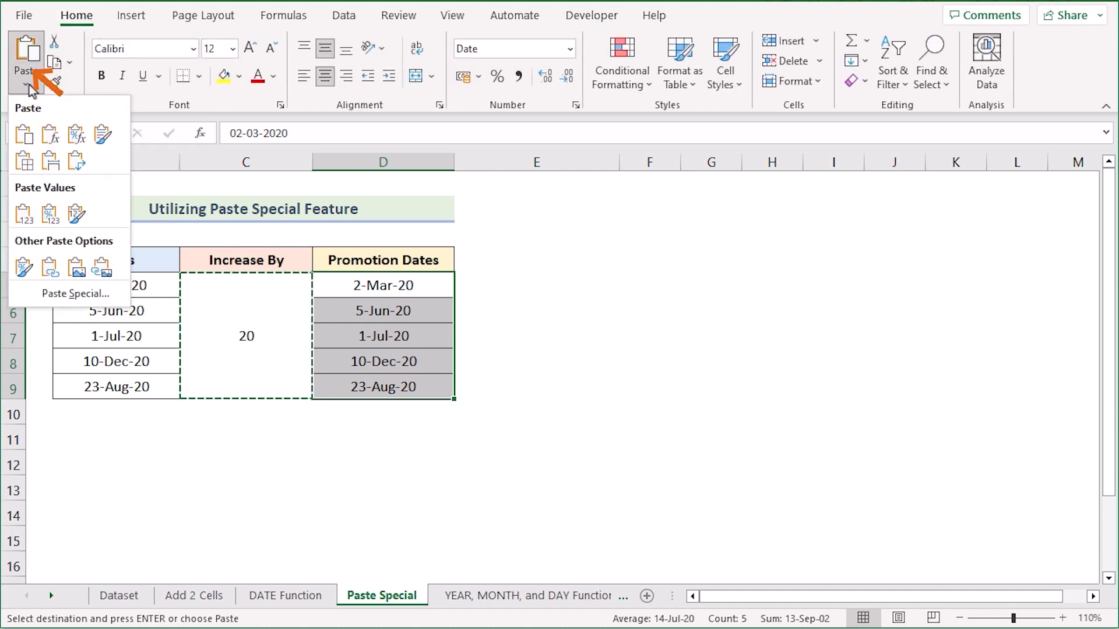
left_click(76, 293)
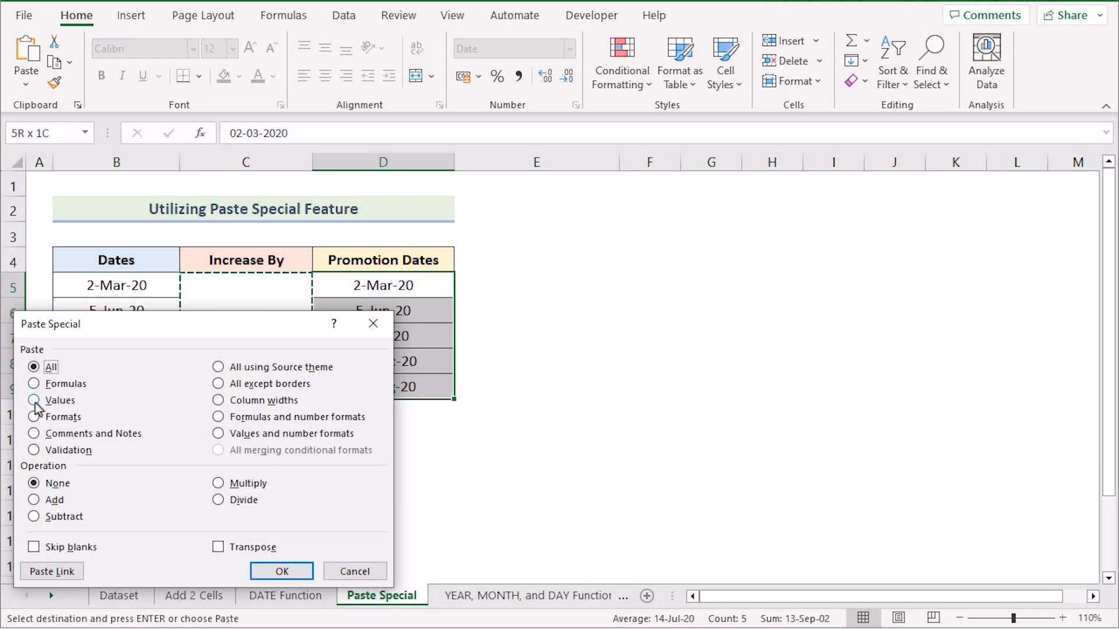
left_click(35, 402)
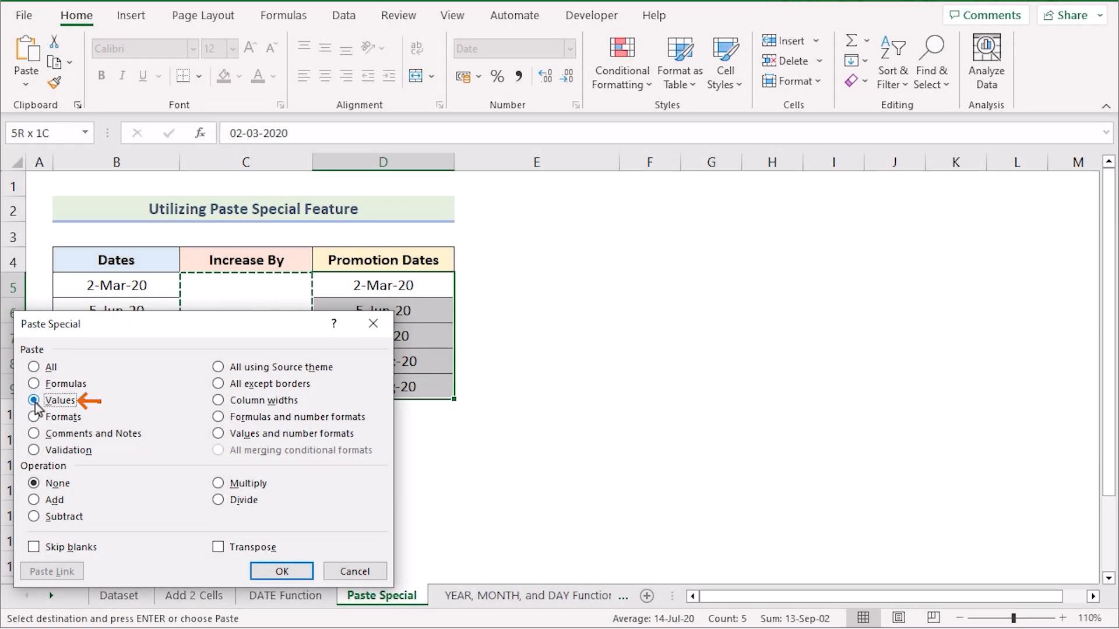
left_click(33, 502)
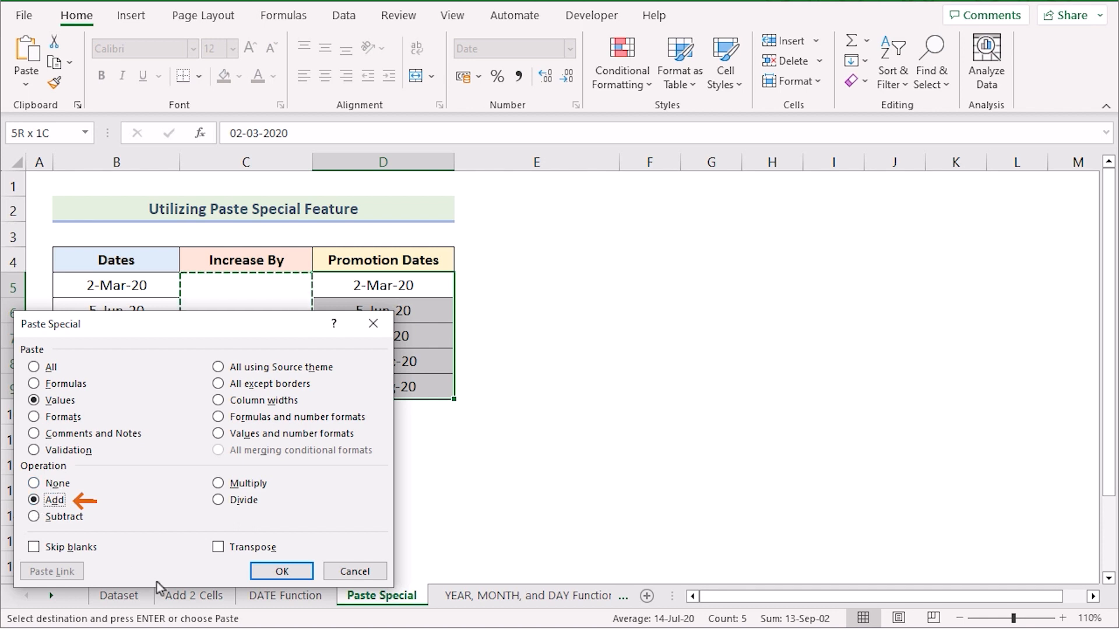
left_click(282, 571)
left_click(350, 283)
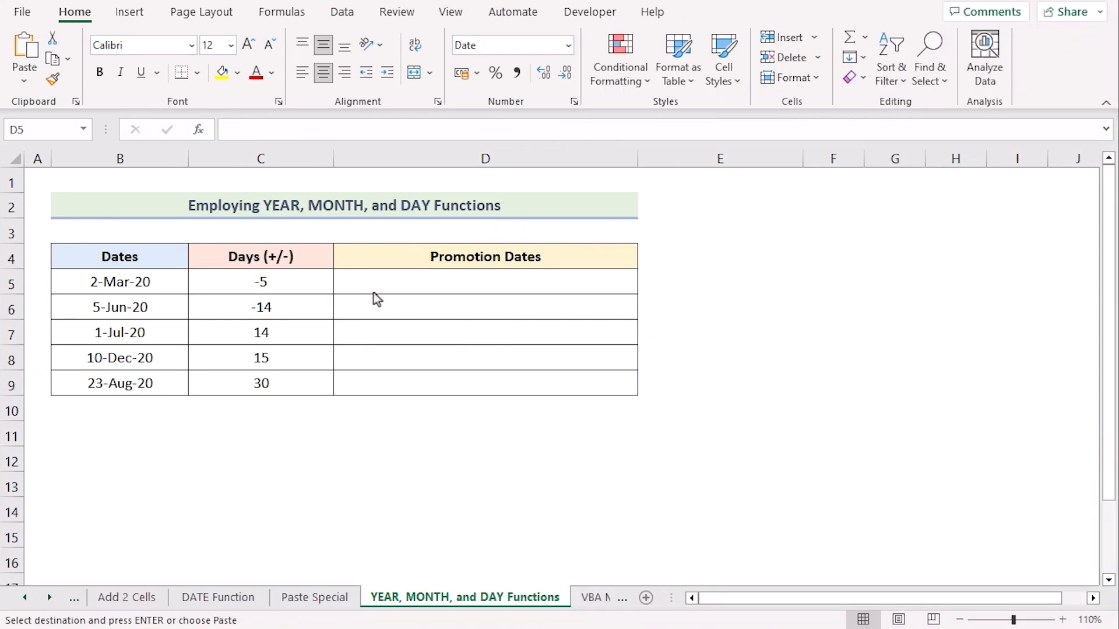
- Start a DATE formula in D5 on the YEAR, MONTH, and DAY Functions sheet with YEAR(B5) as its year argument
left_click(373, 284)
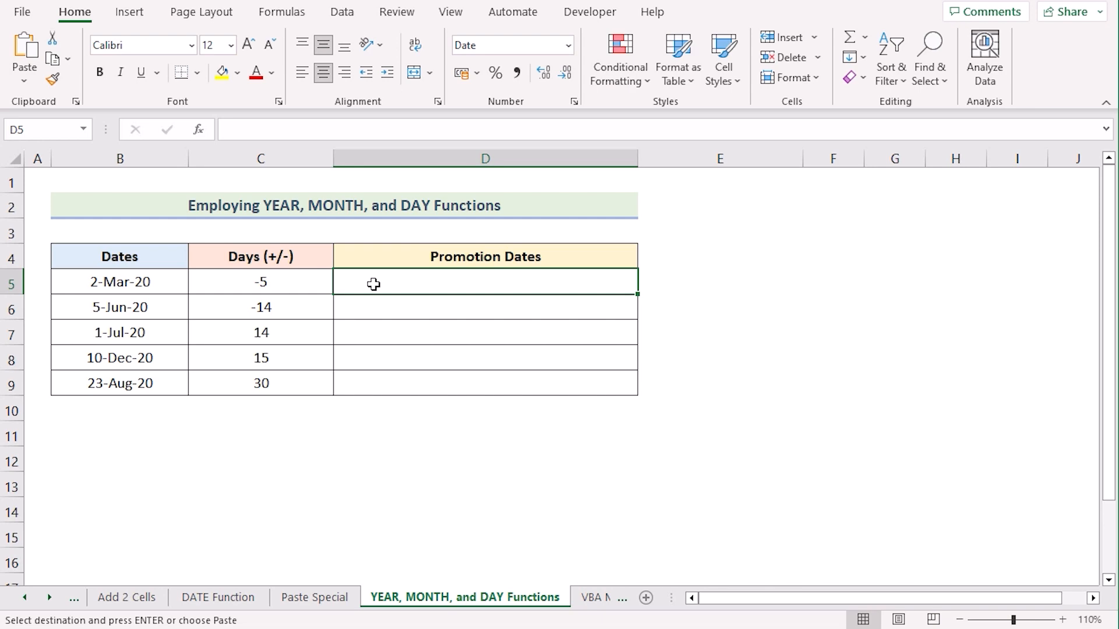
left_click(127, 257)
left_click(261, 257)
left_click(408, 256)
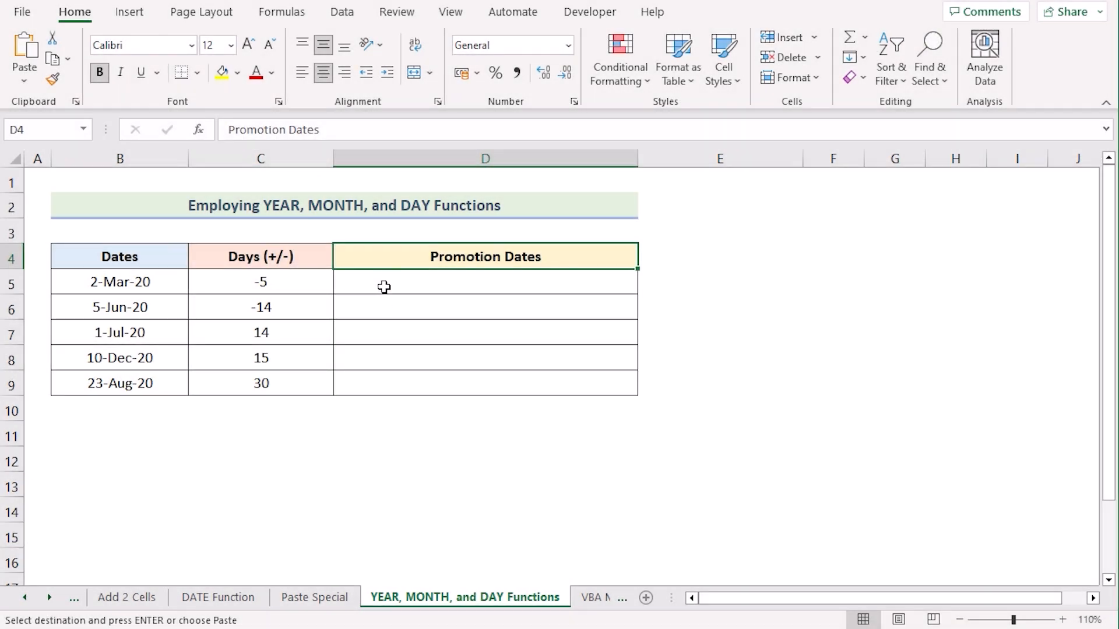
left_click(384, 288)
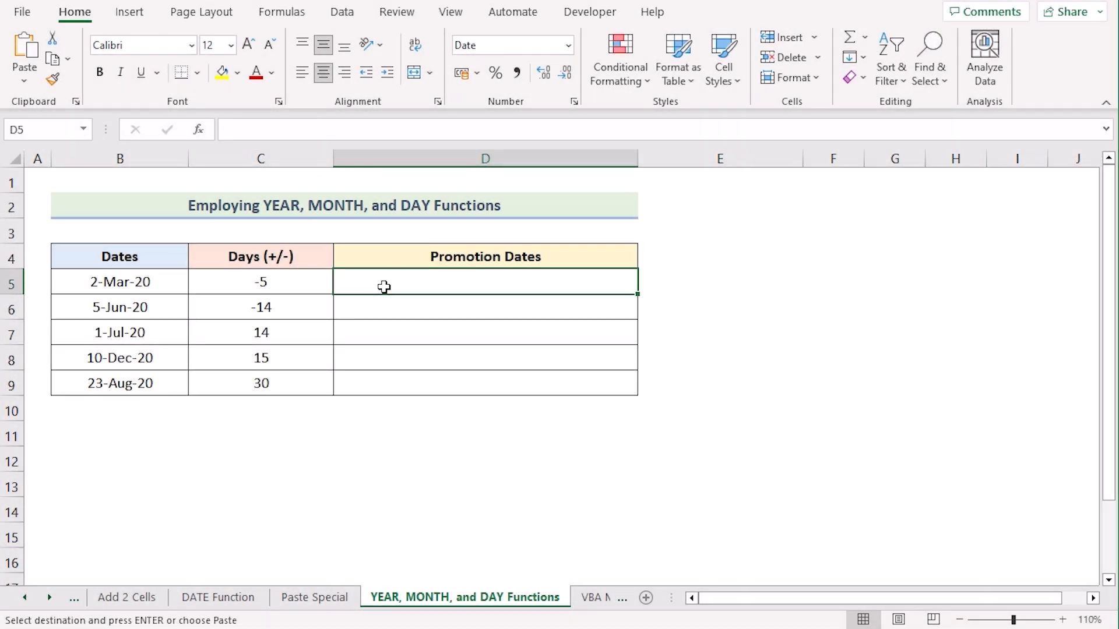
double_click(384, 287)
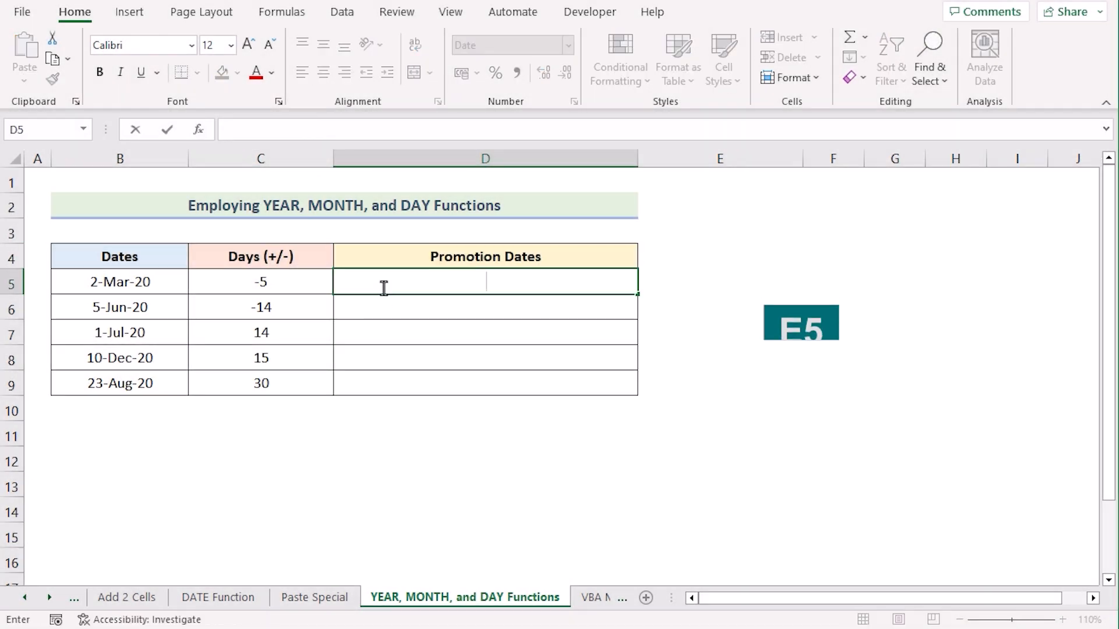
type("=Date")
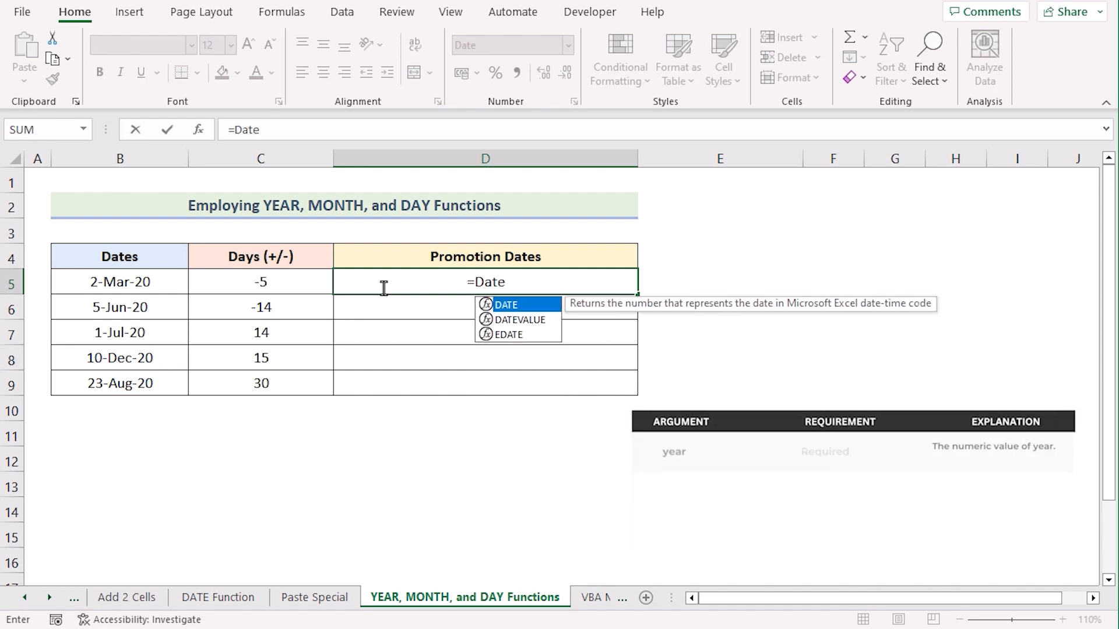
type("(")
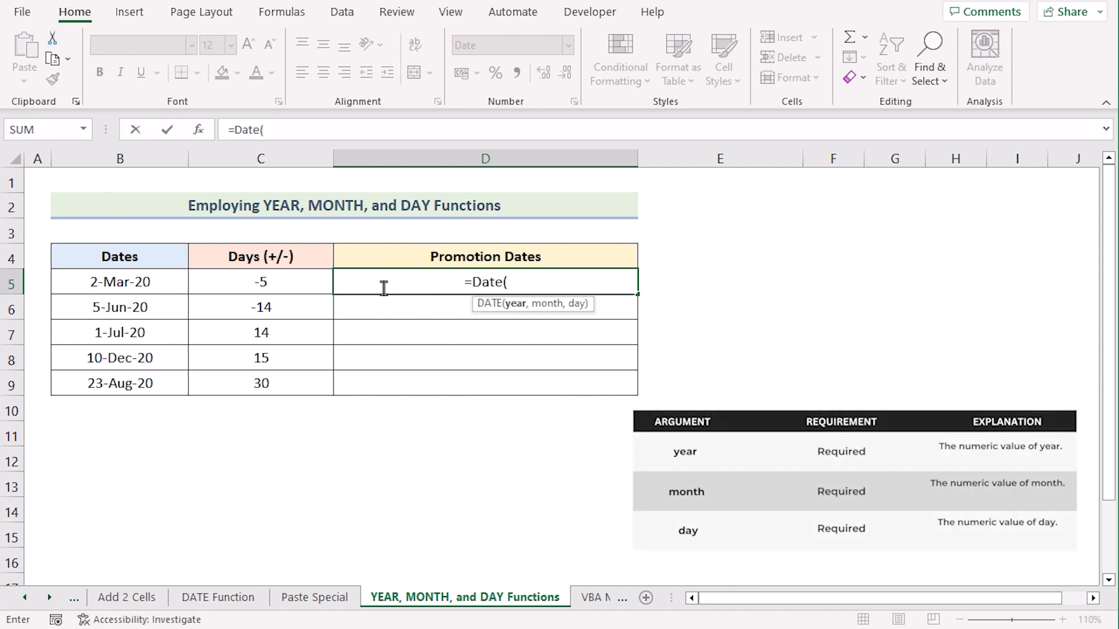
type("Yea")
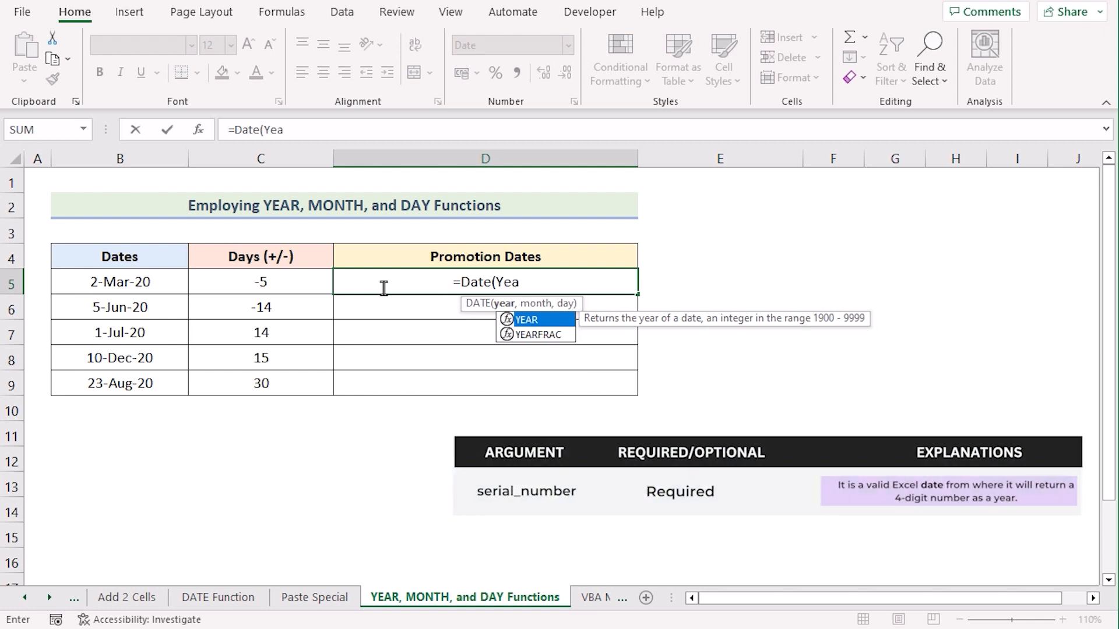
type("r(")
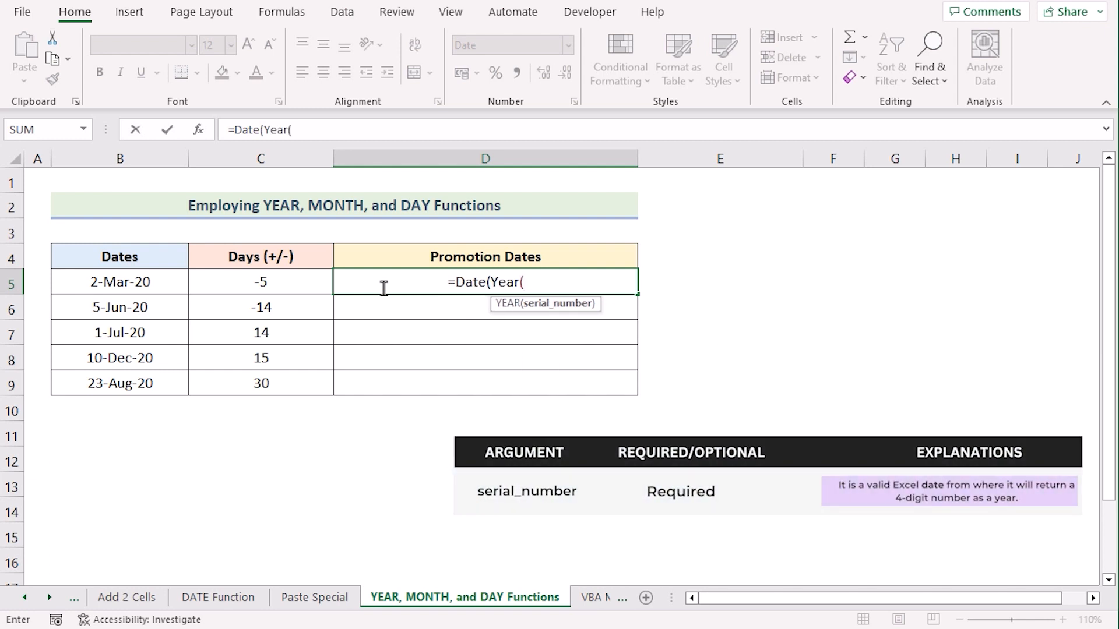
left_click(120, 278)
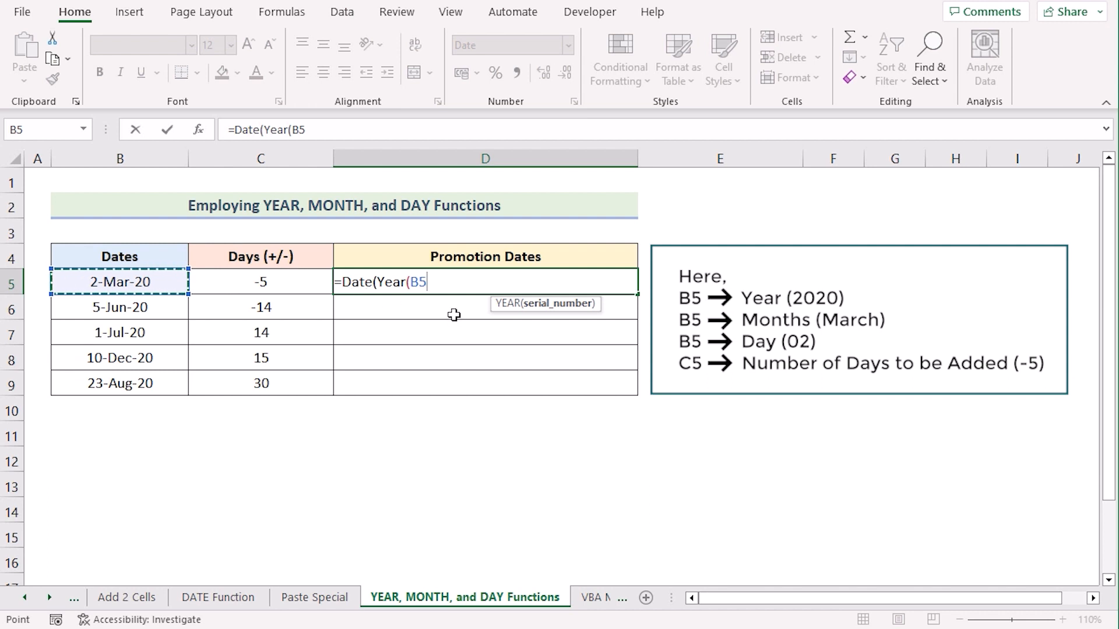
type(")")
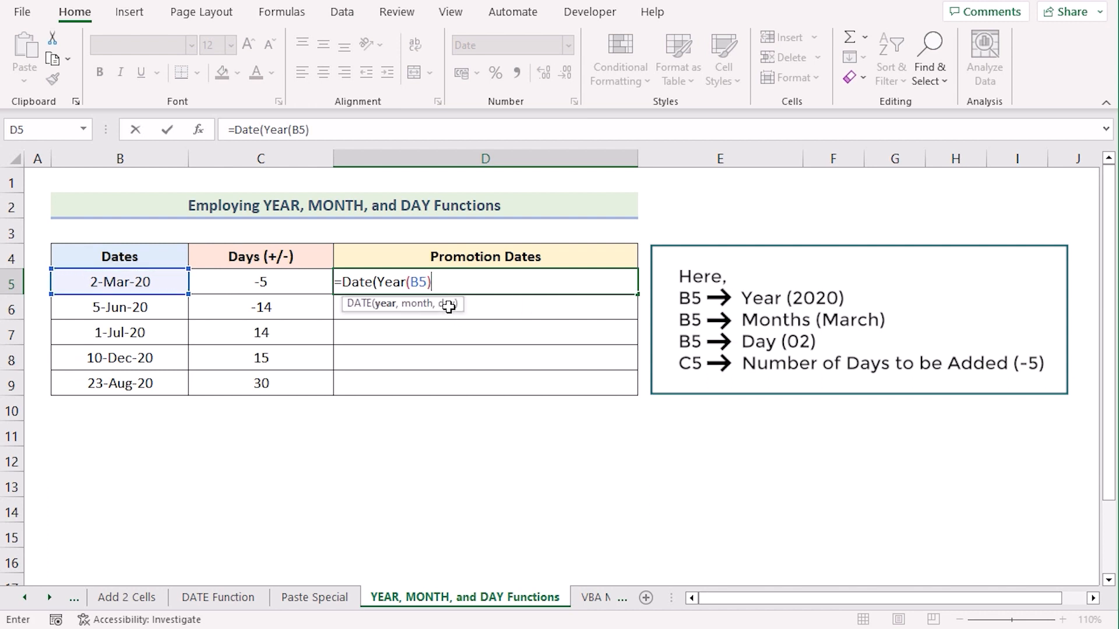
type(",")
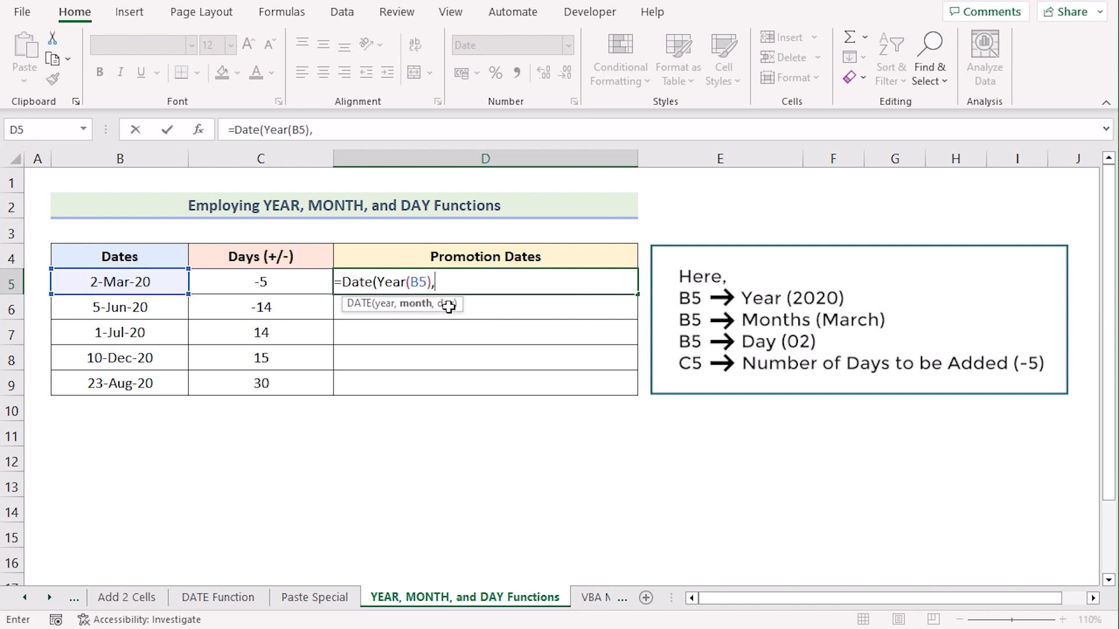
- Complete the D5 formula with MONTH(B5) as the month and DAY(B5)+C5 as the day, and fill it down to D9
type("Month")
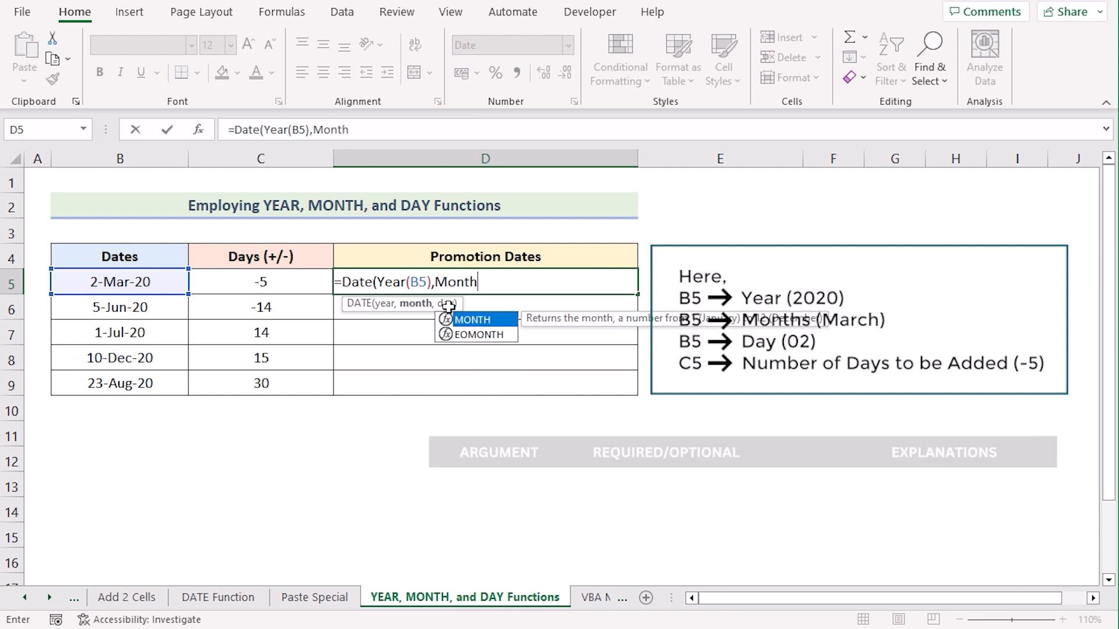
type("(")
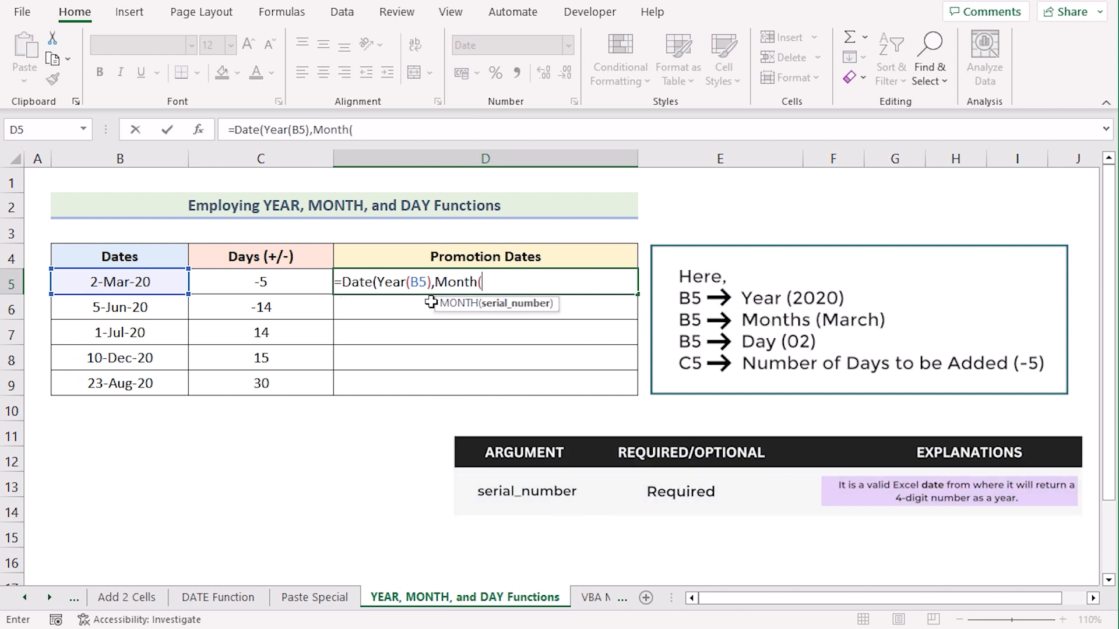
left_click(152, 281)
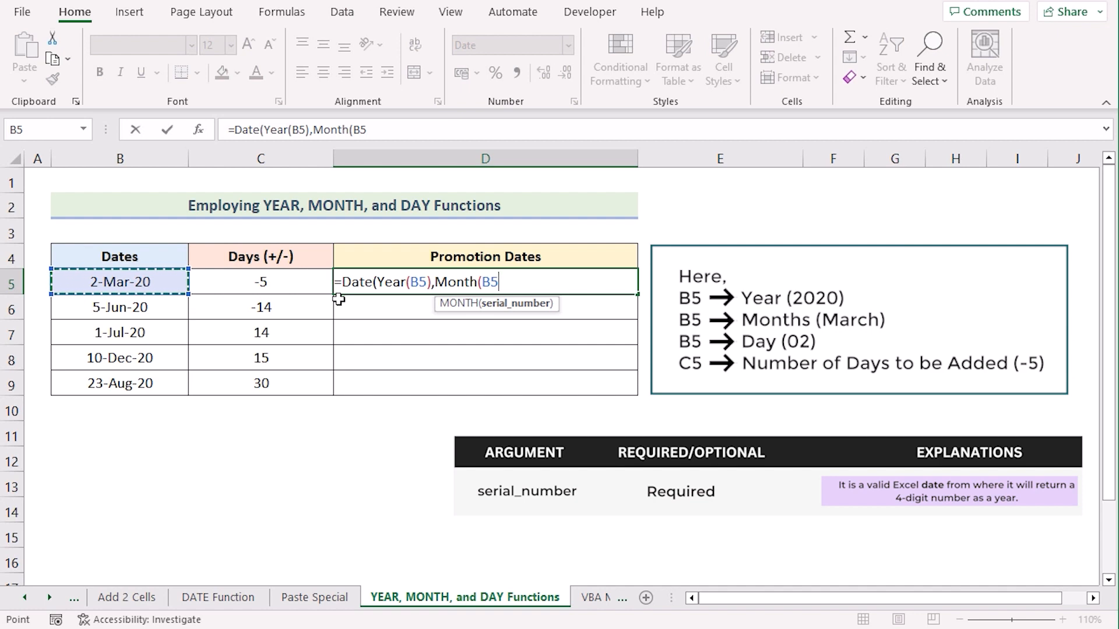
type("),")
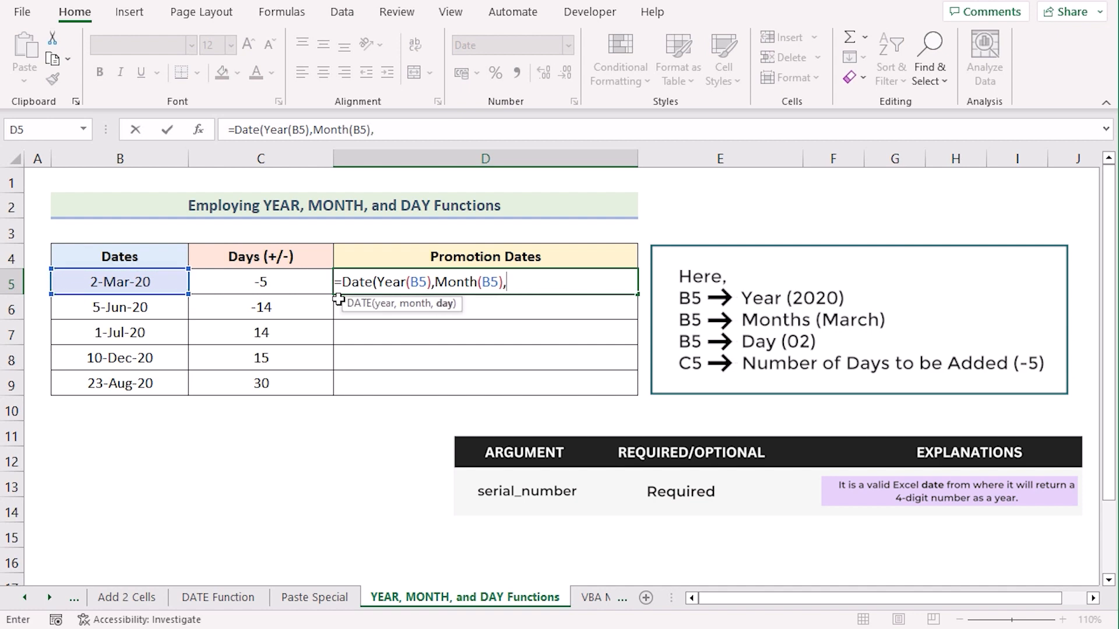
type("D")
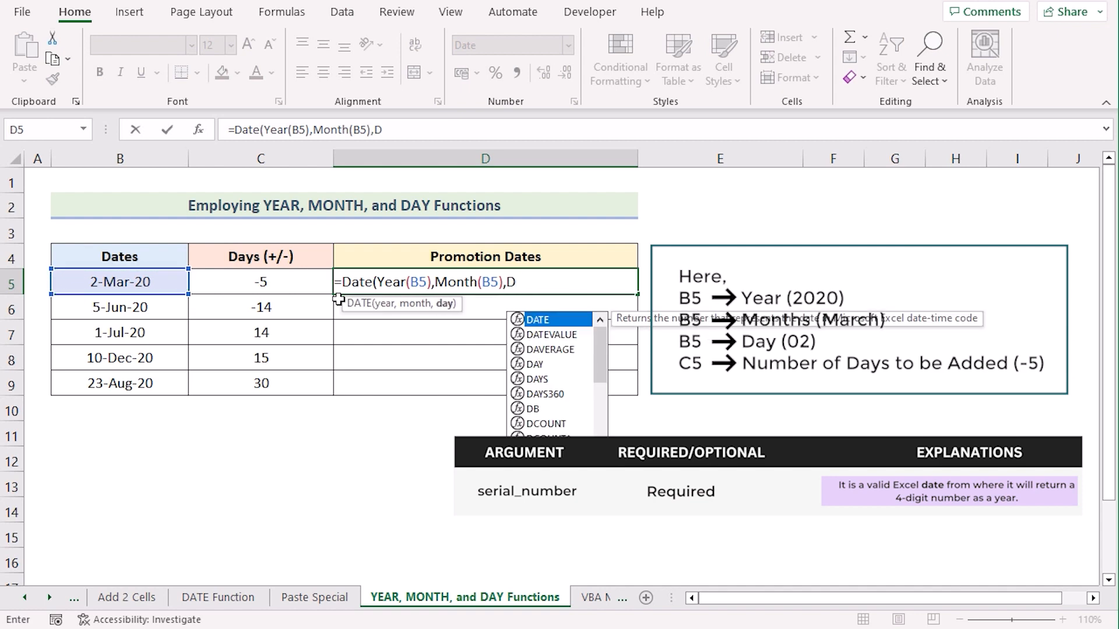
type("ay")
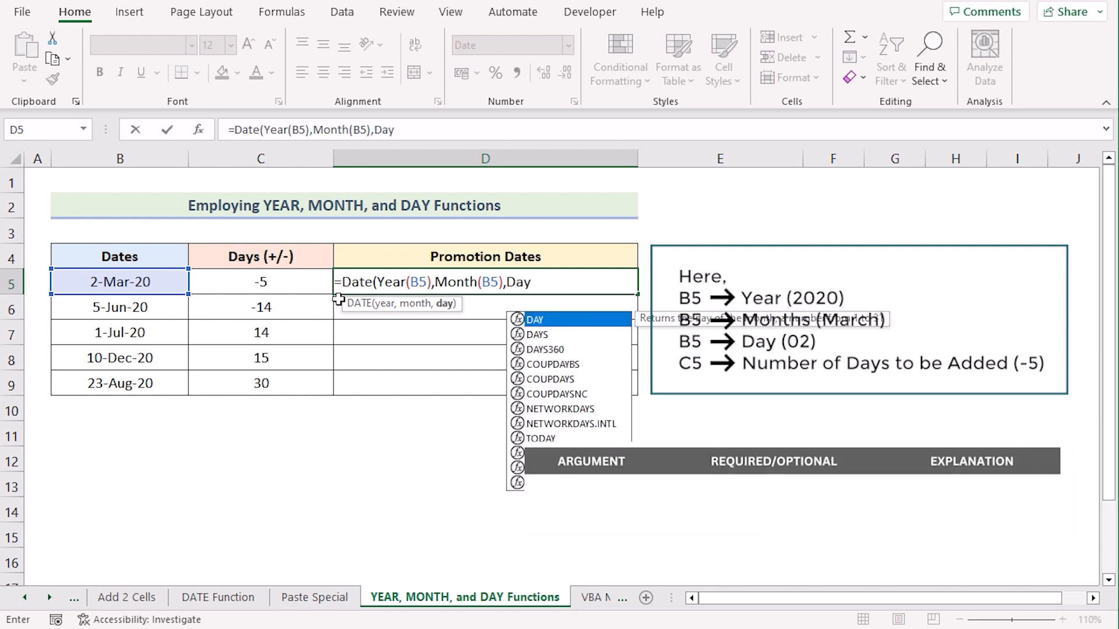
type("(")
left_click(155, 287)
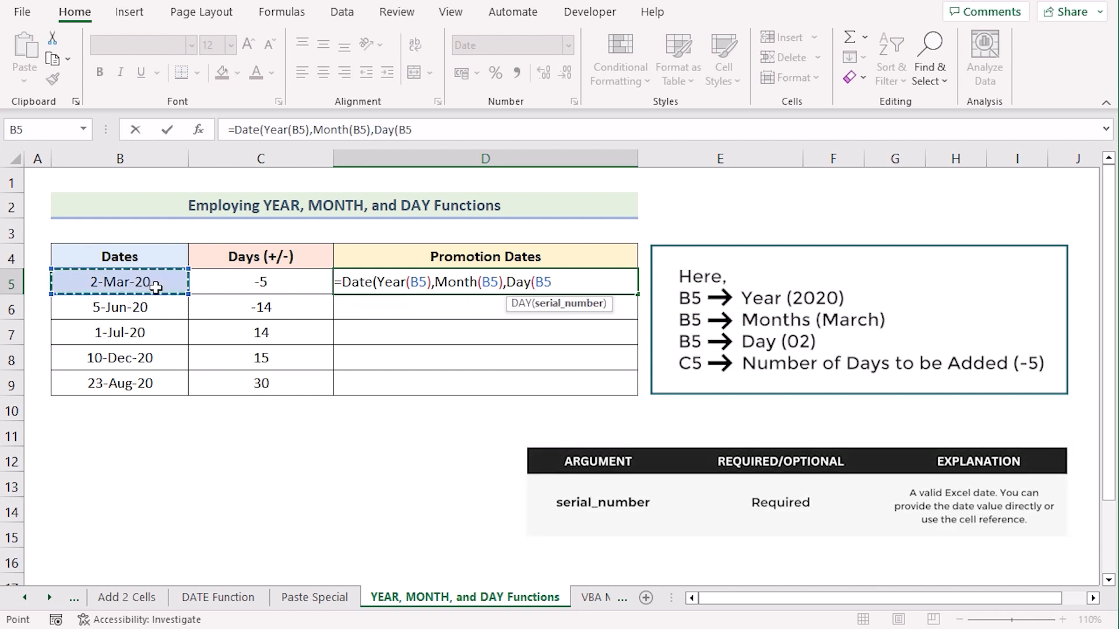
type(")+")
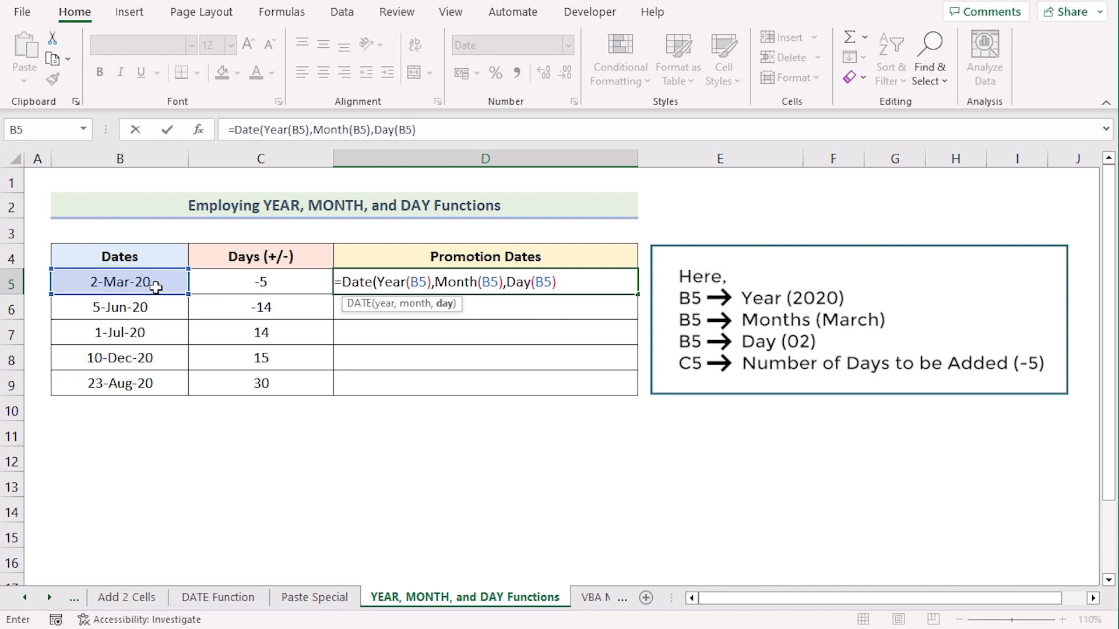
left_click(264, 288)
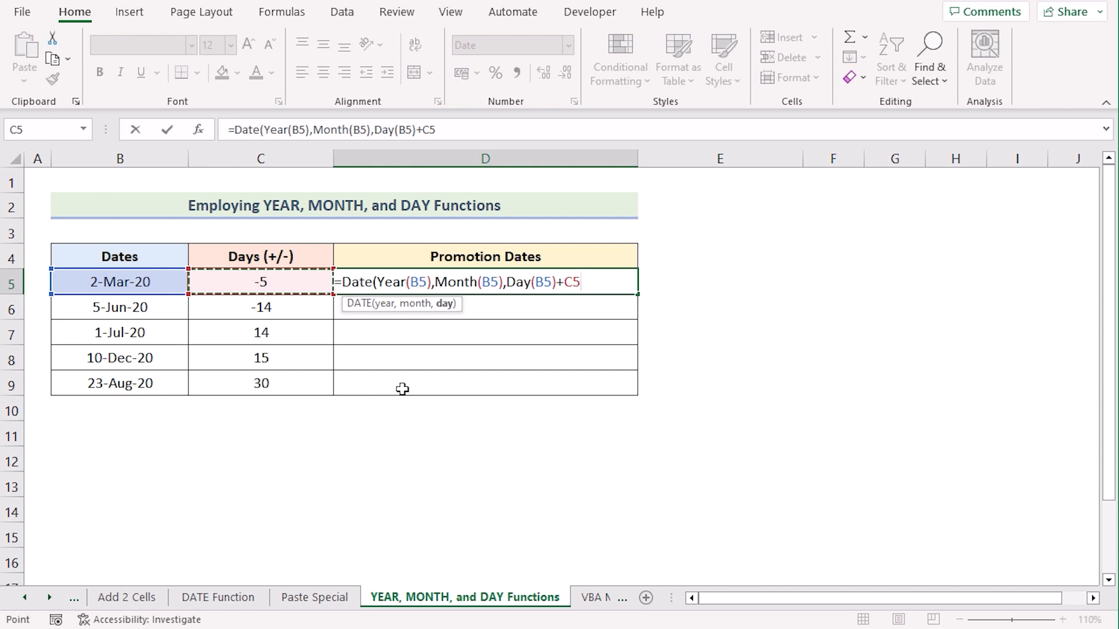
type(")")
key("Return")
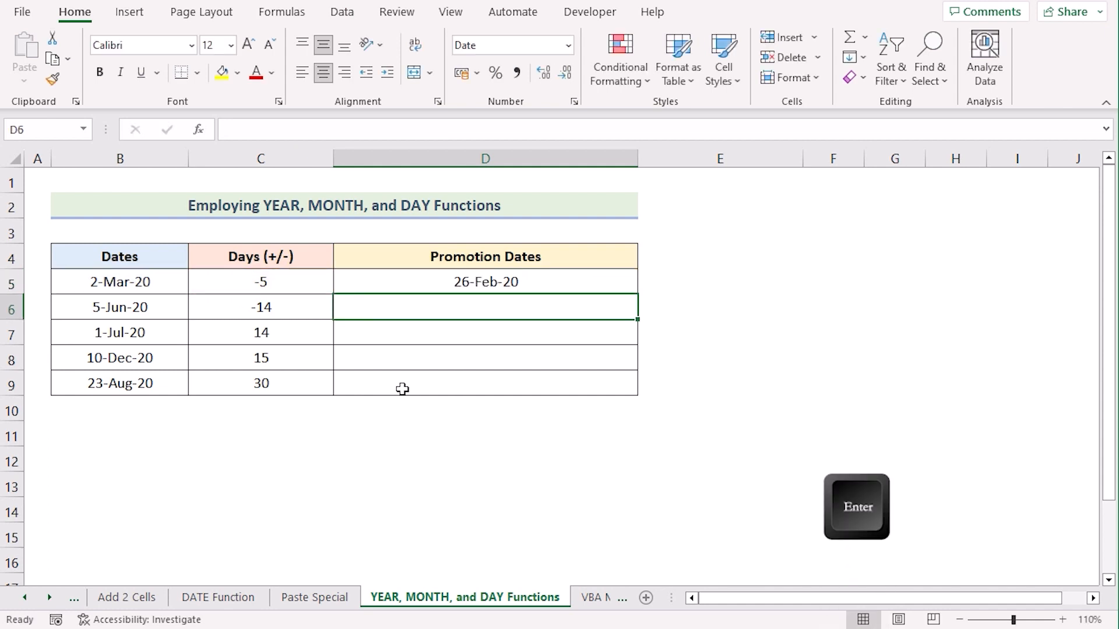
left_click(555, 276)
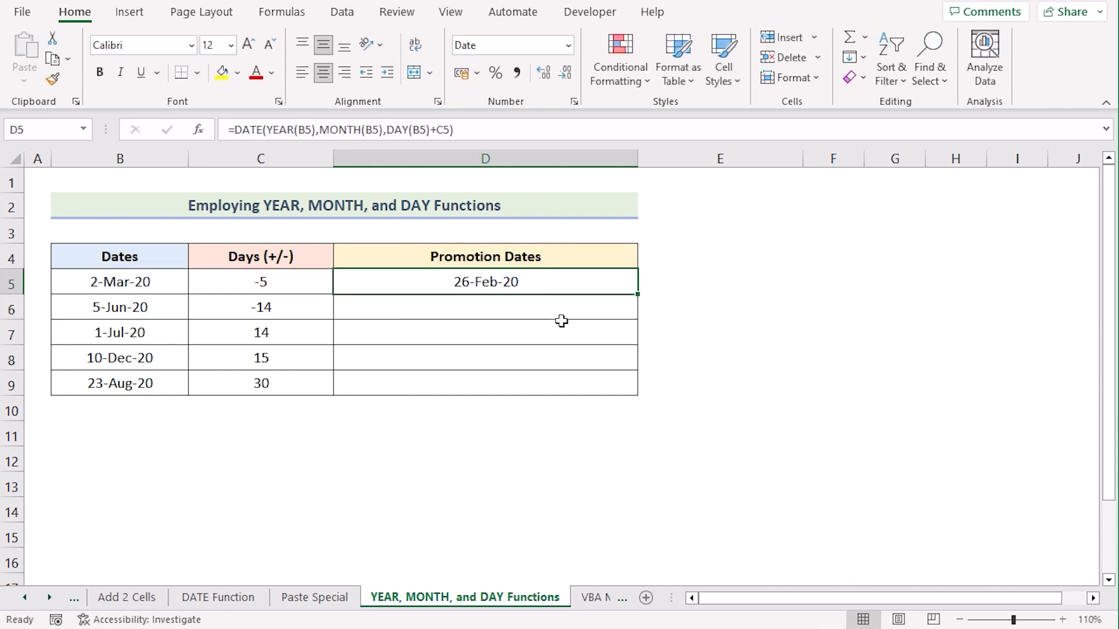
left_click_drag(639, 294, 621, 397)
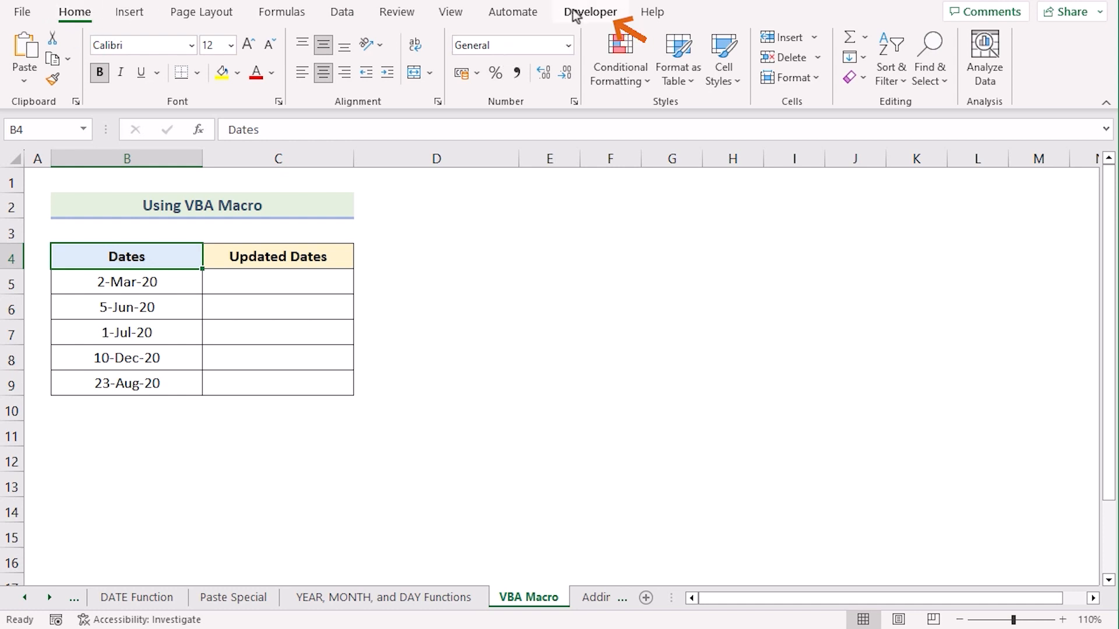
- Open the Visual Basic editor, insert a new module and enlarge its code window
left_click(589, 12)
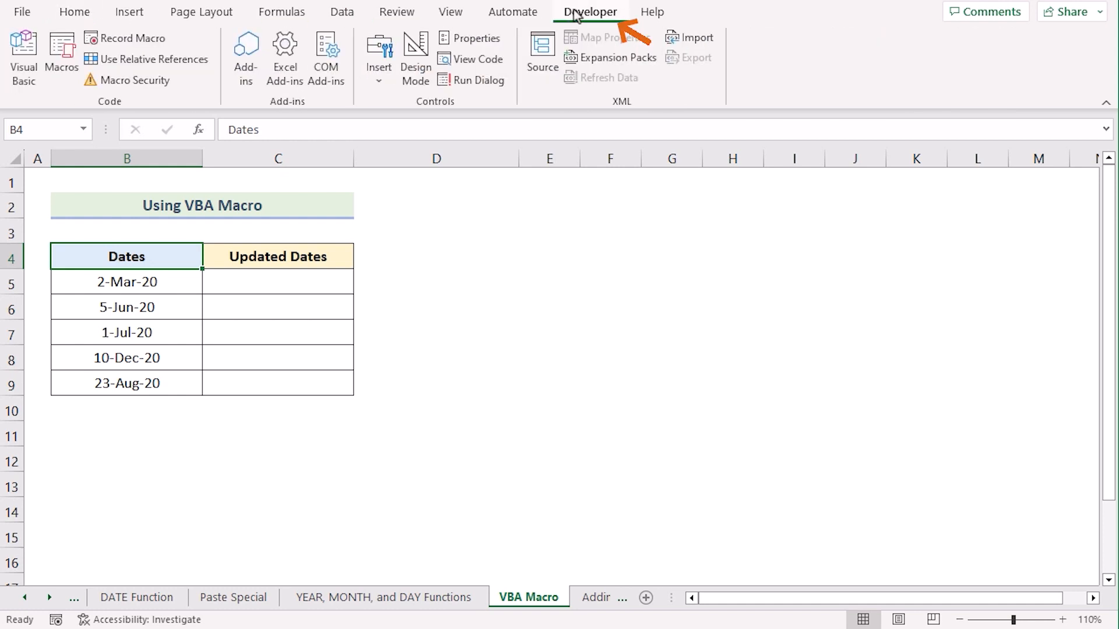
left_click(35, 85)
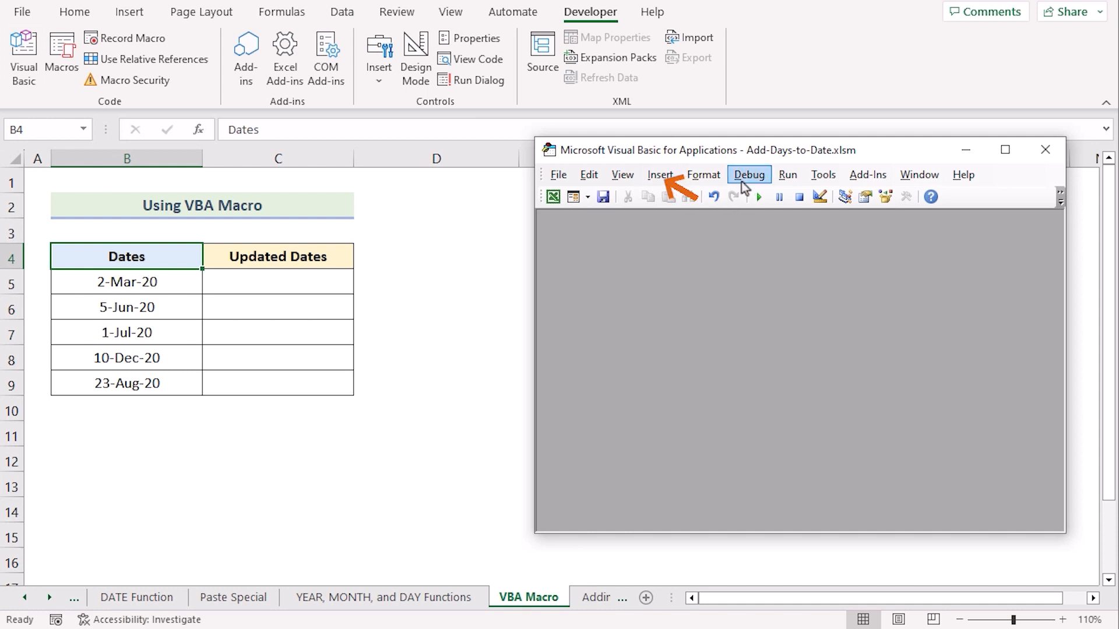
left_click(660, 175)
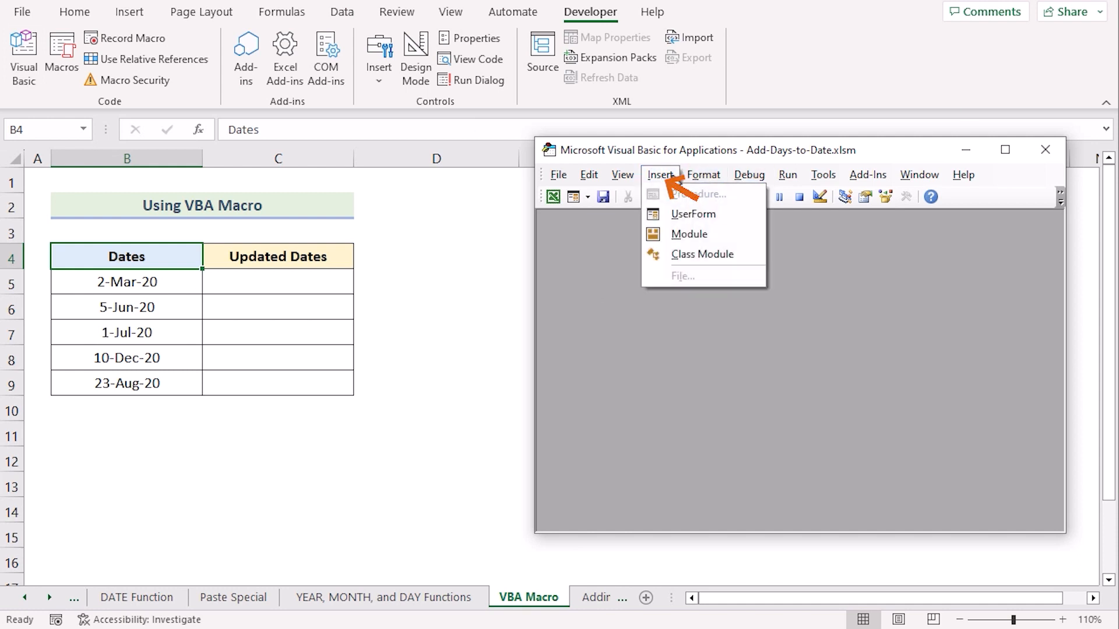
left_click(707, 237)
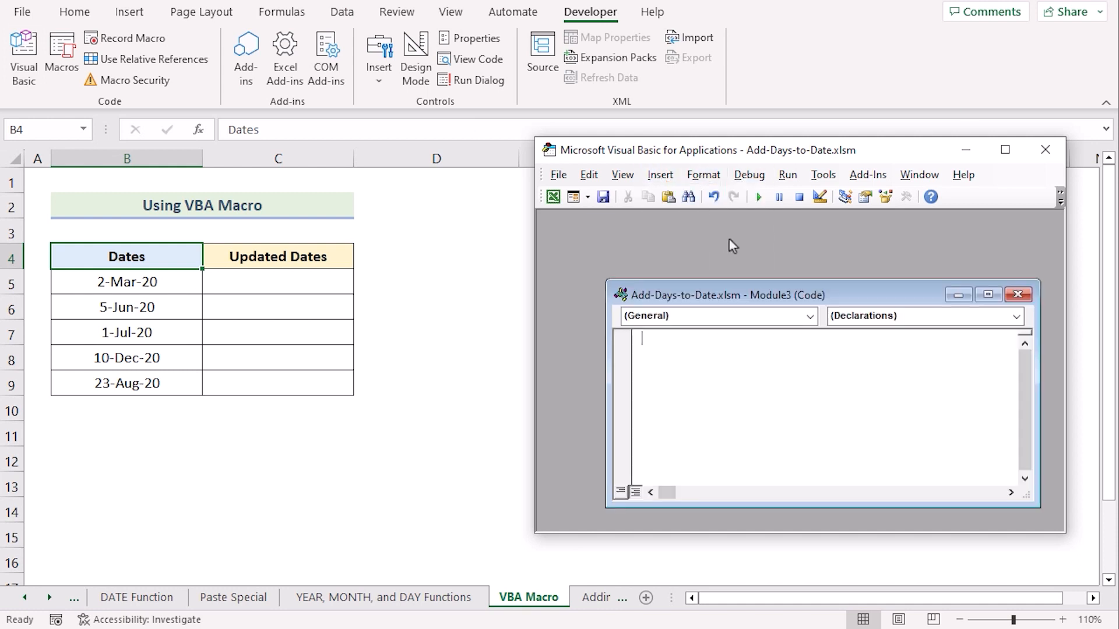
left_click_drag(710, 295, 643, 225)
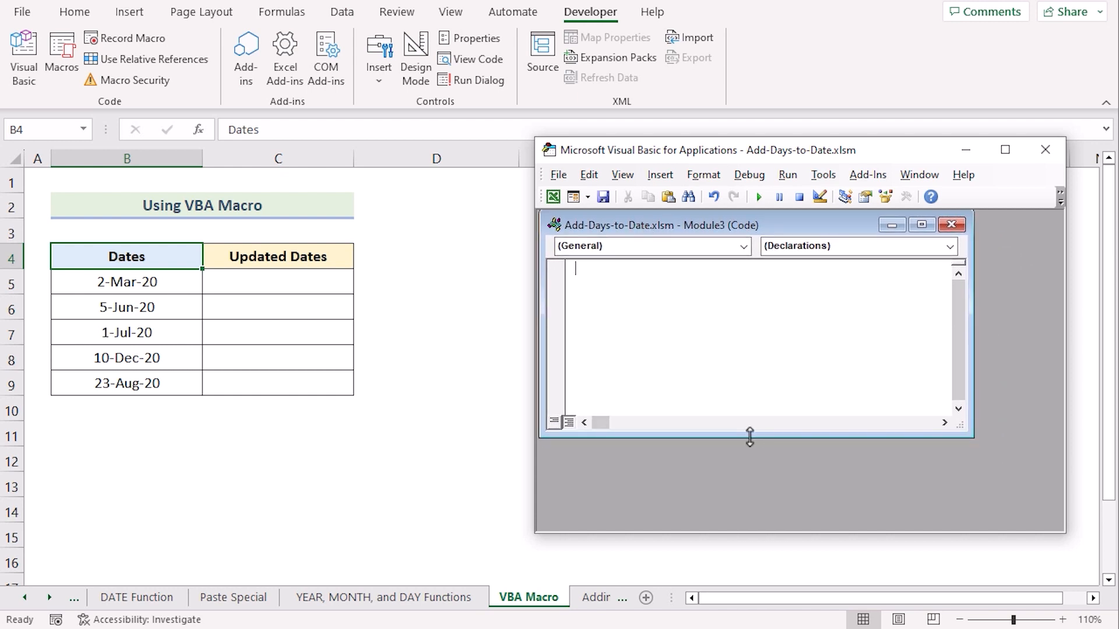
left_click_drag(750, 437, 751, 497)
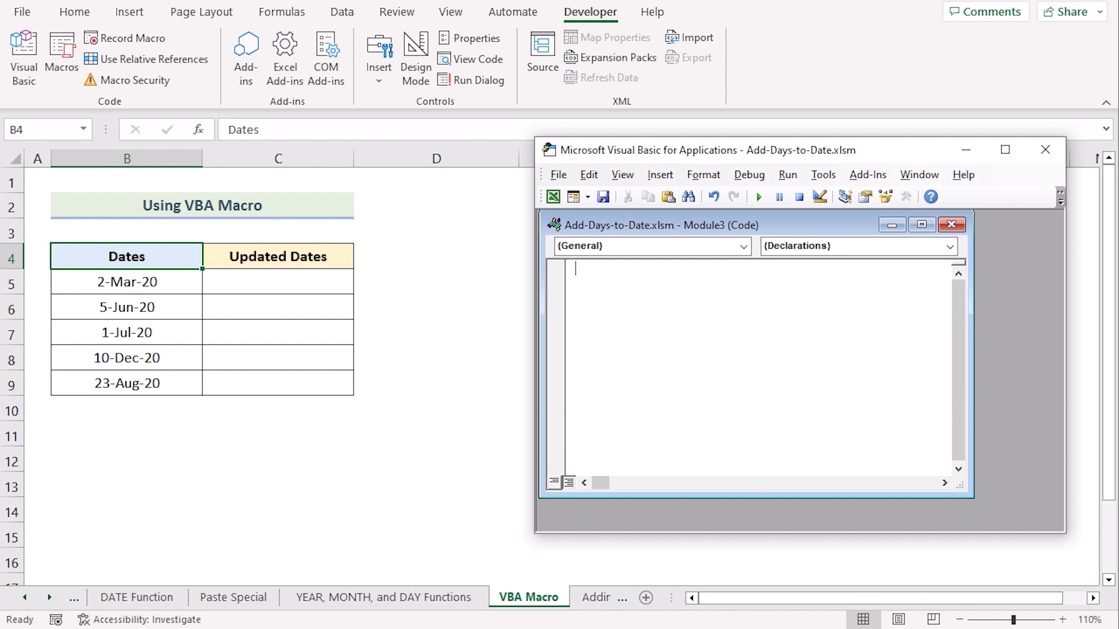
- Copy the entire Add_Day_To_Date macro code from Notepad and paste it into the new module
key("alt+Tab")
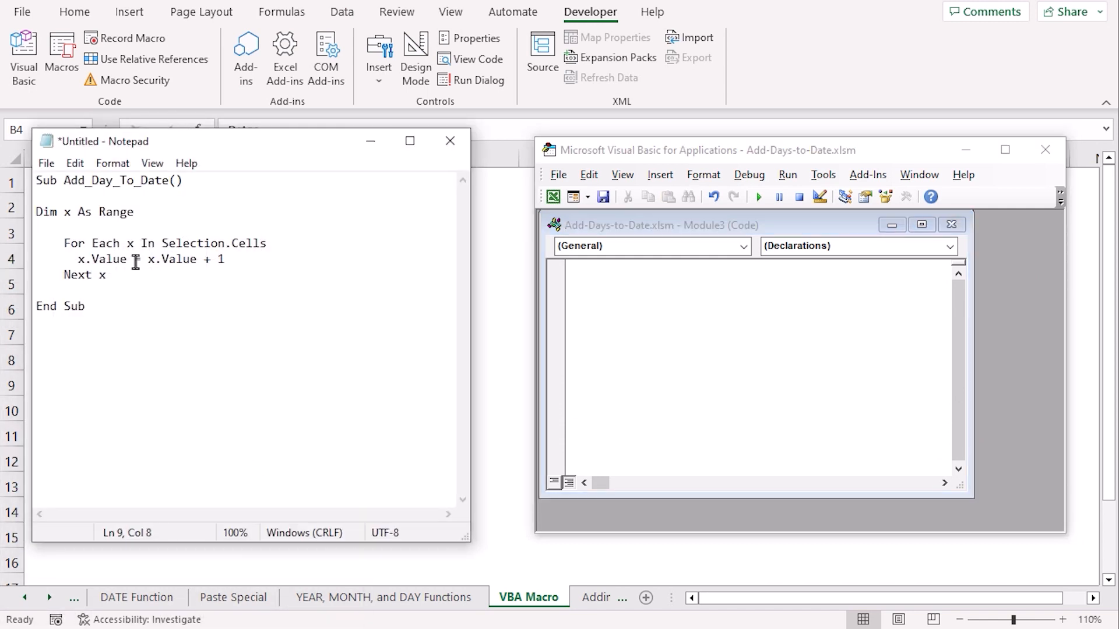
key("ctrl+c")
left_click_drag(96, 306, 29, 180)
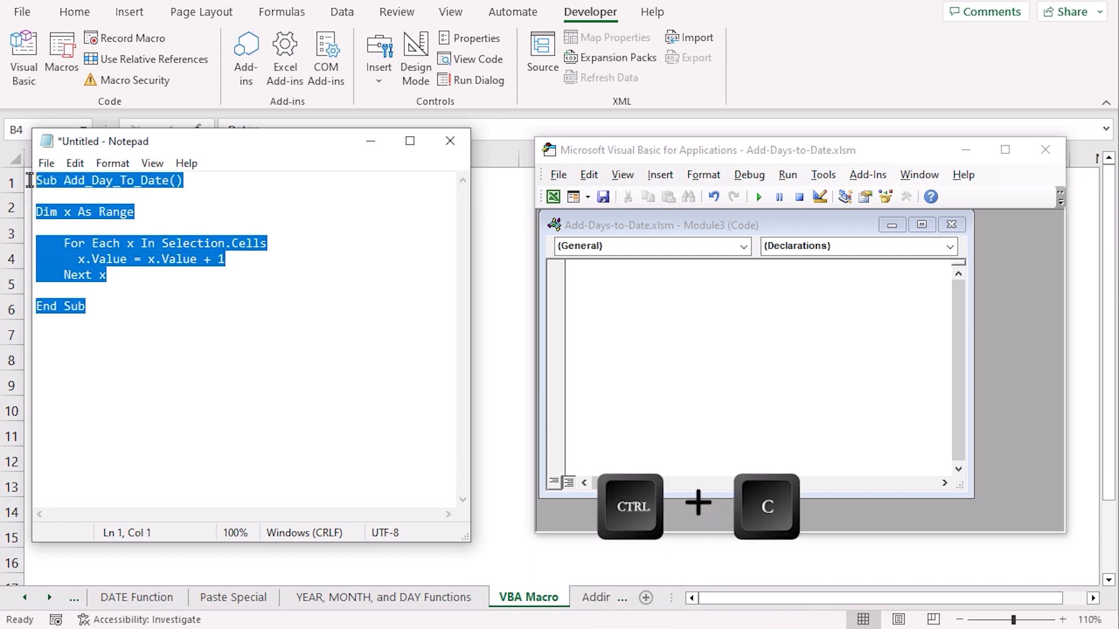
left_click(583, 273)
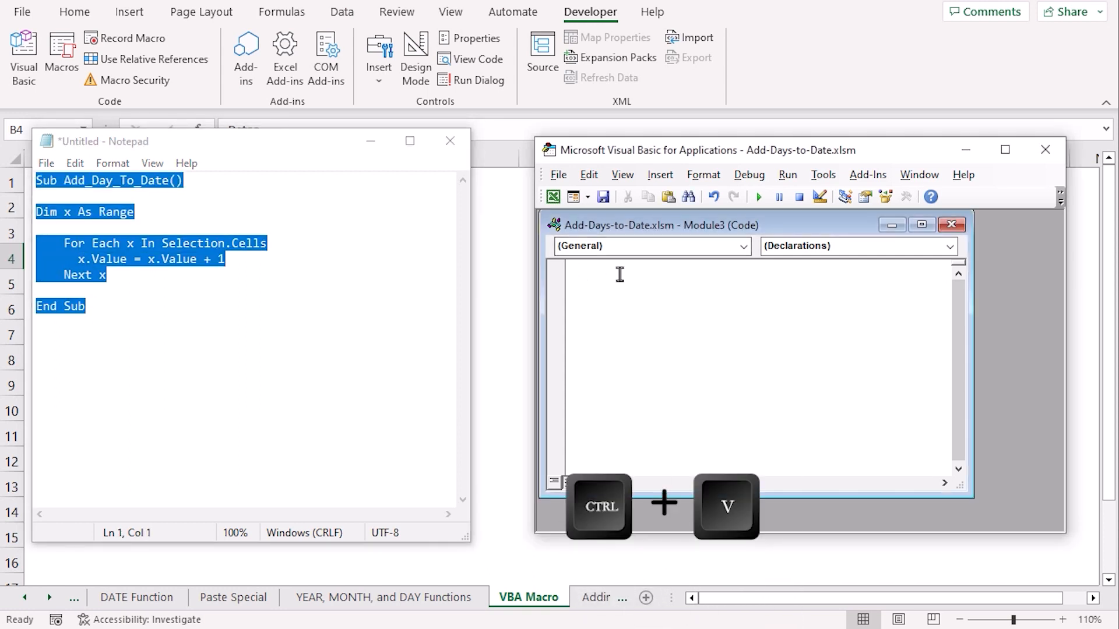
key("ctrl+v")
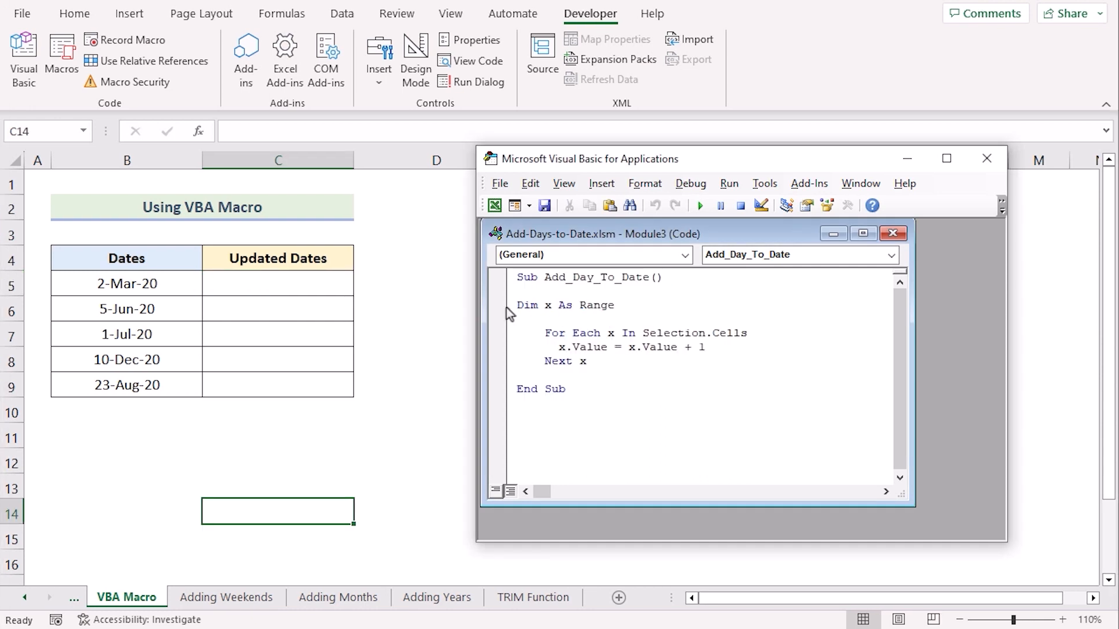
- Examine the macro line by line: the variable declaration, the loop over selected cells, the value increment and the Next x statement
left_click_drag(516, 305, 614, 310)
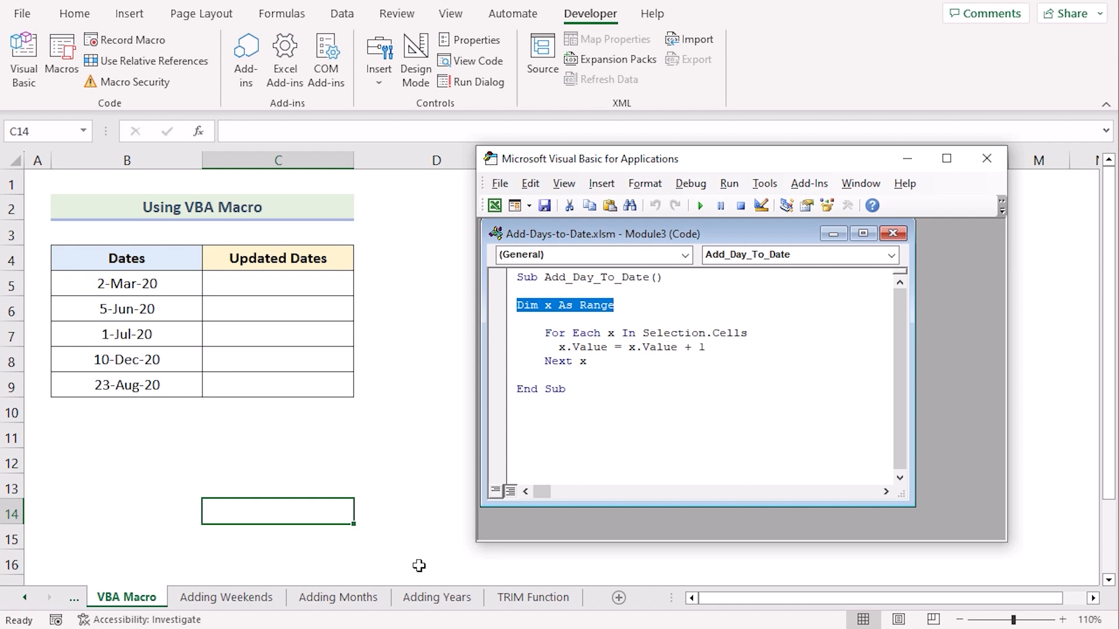
left_click_drag(537, 333, 747, 333)
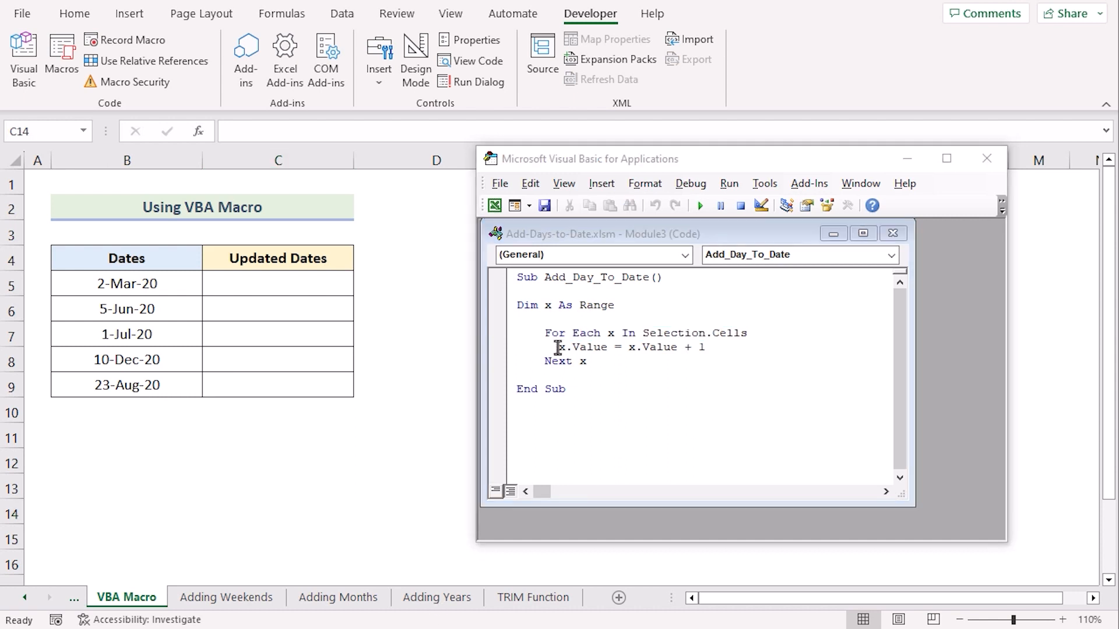
left_click(557, 348)
left_click_drag(557, 347, 746, 351)
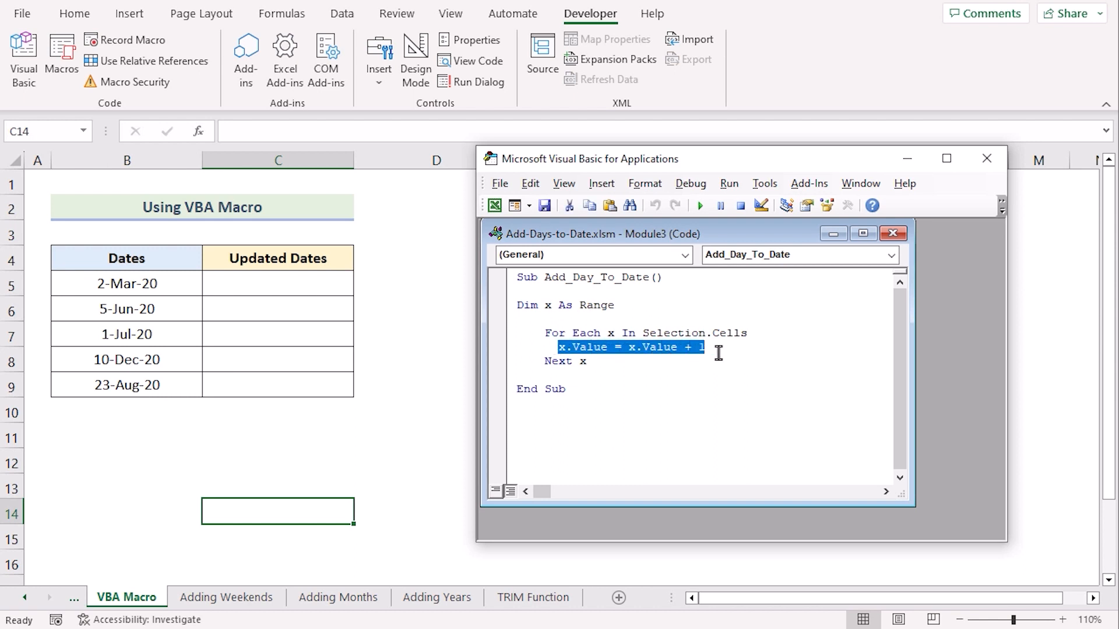
left_click(663, 373)
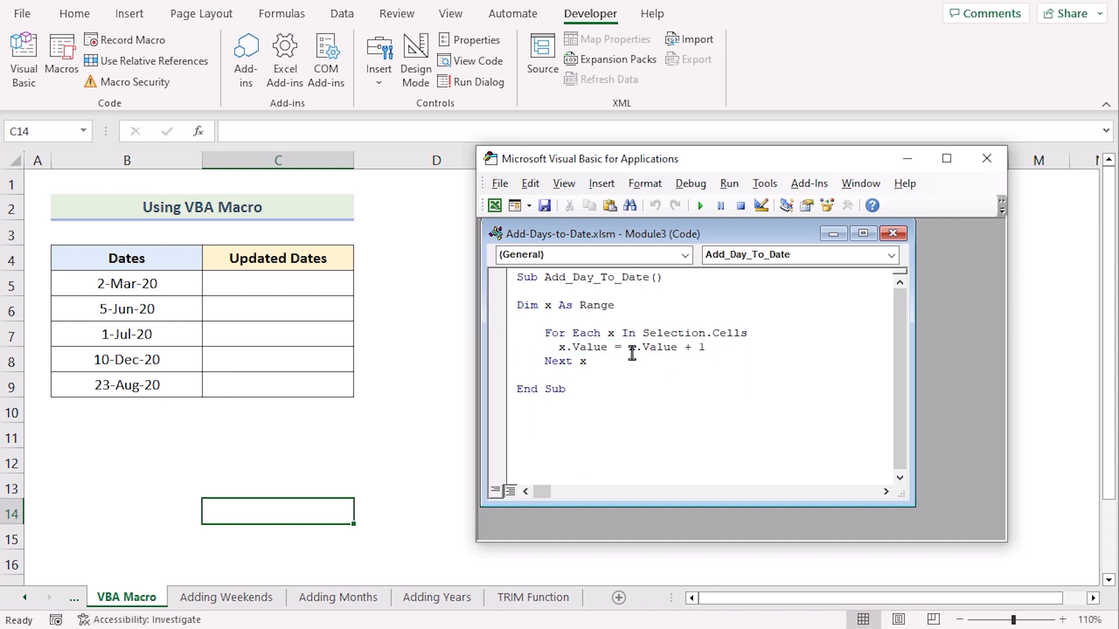
left_click_drag(628, 348, 679, 349)
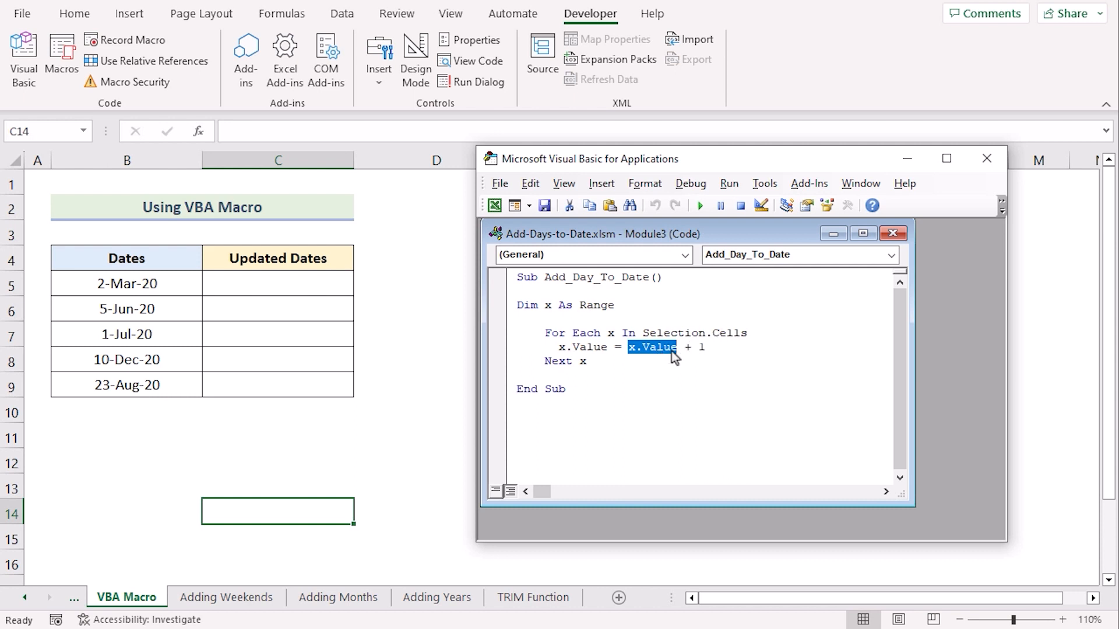
left_click_drag(677, 348, 691, 348)
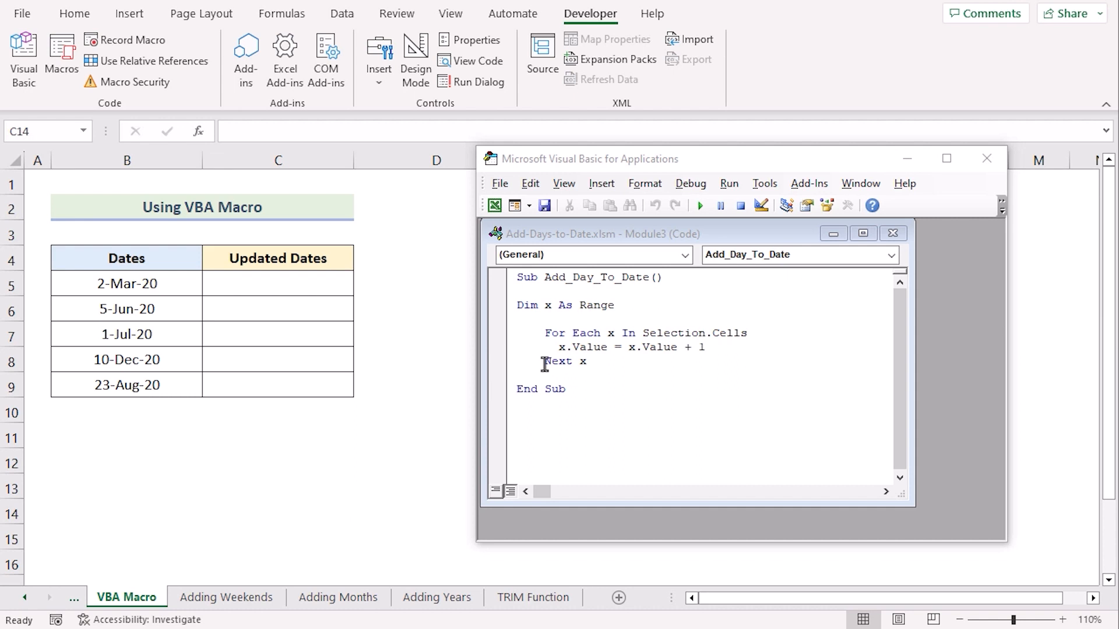
left_click_drag(545, 362, 592, 362)
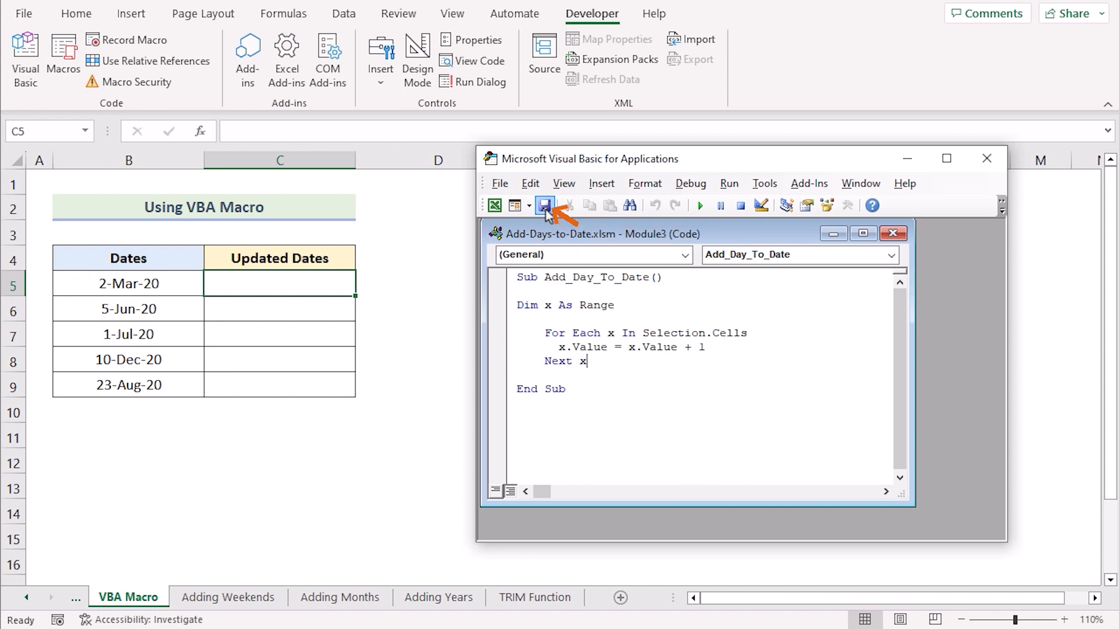
- Save the macro code and minimize the Visual Basic editor
key("ctrl+s")
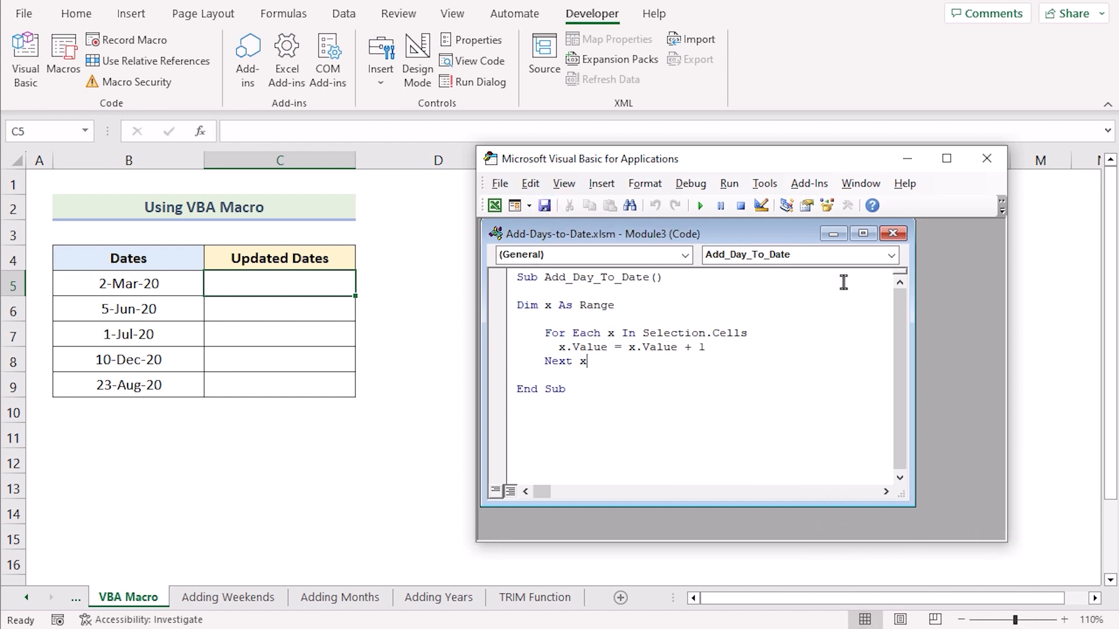
left_click(907, 158)
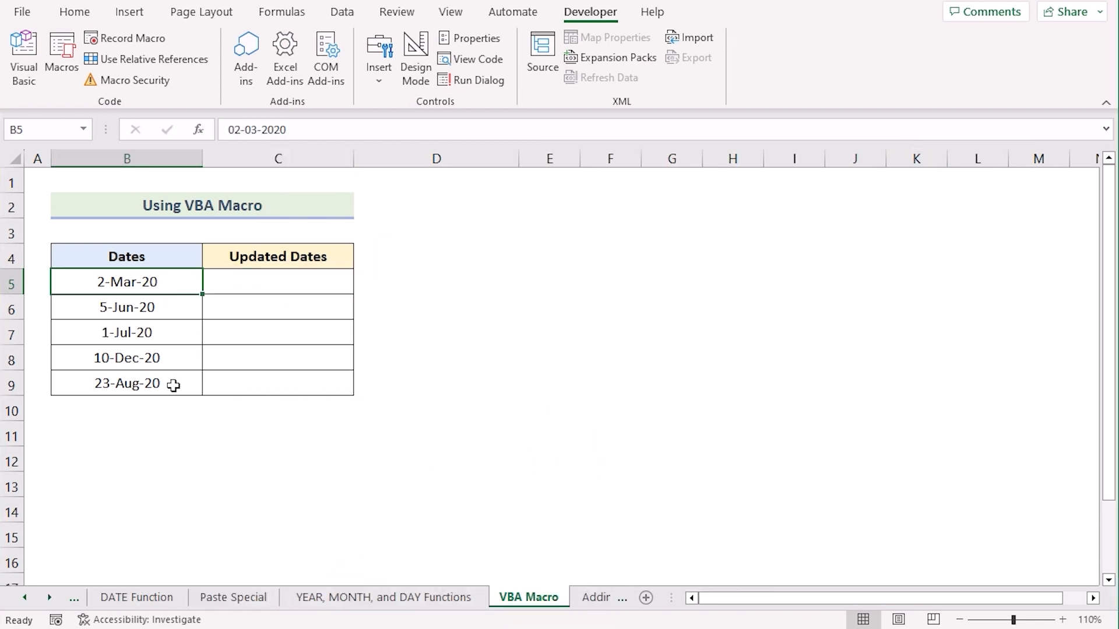
- Copy the dates in B5:B9 into the Updated Dates column starting at C5 on the VBA Macro sheet
left_click(171, 386, "shift")
key("ctrl+c")
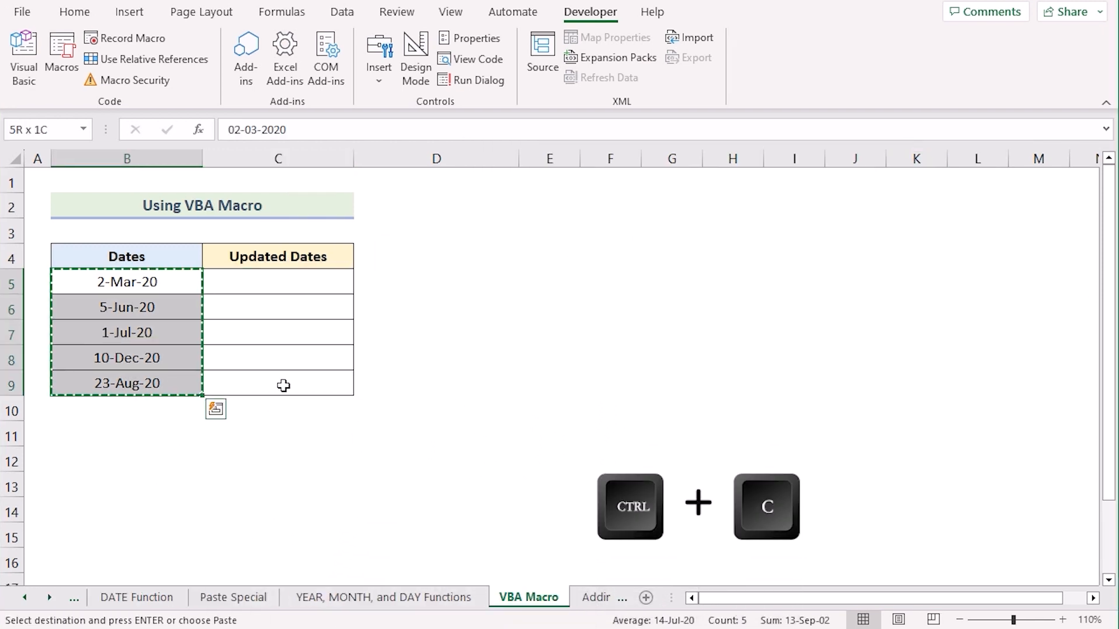
left_click(270, 281)
key("ctrl+v")
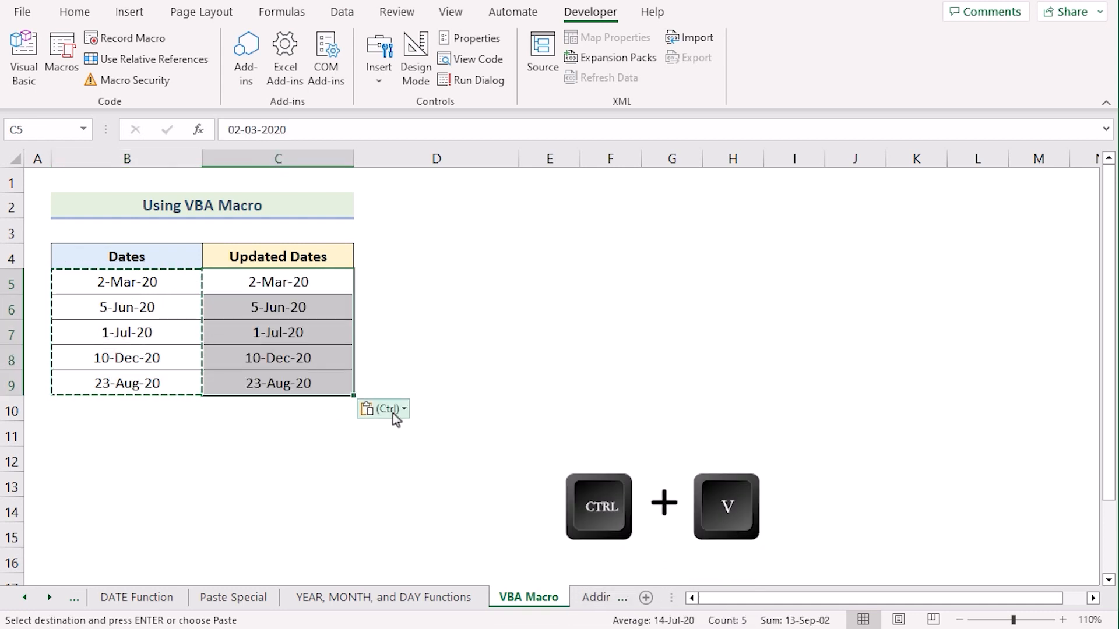
left_click(474, 353)
- Run the Add_Day_To_Date macro on the copied dates in C5:C9
left_click(291, 278)
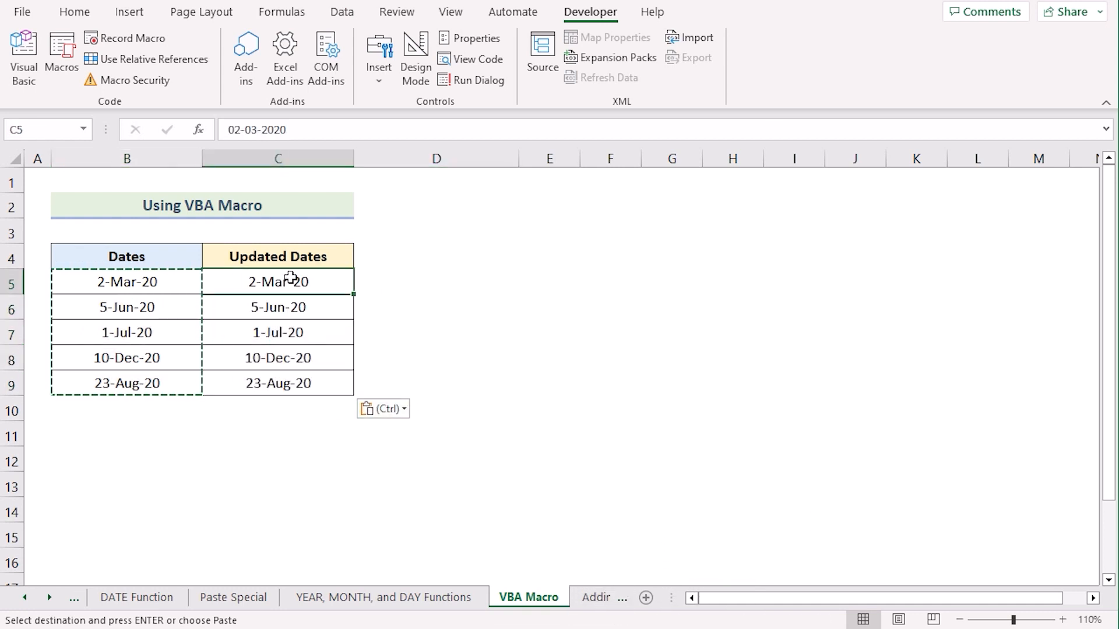
key("Escape")
left_click(277, 384, "shift")
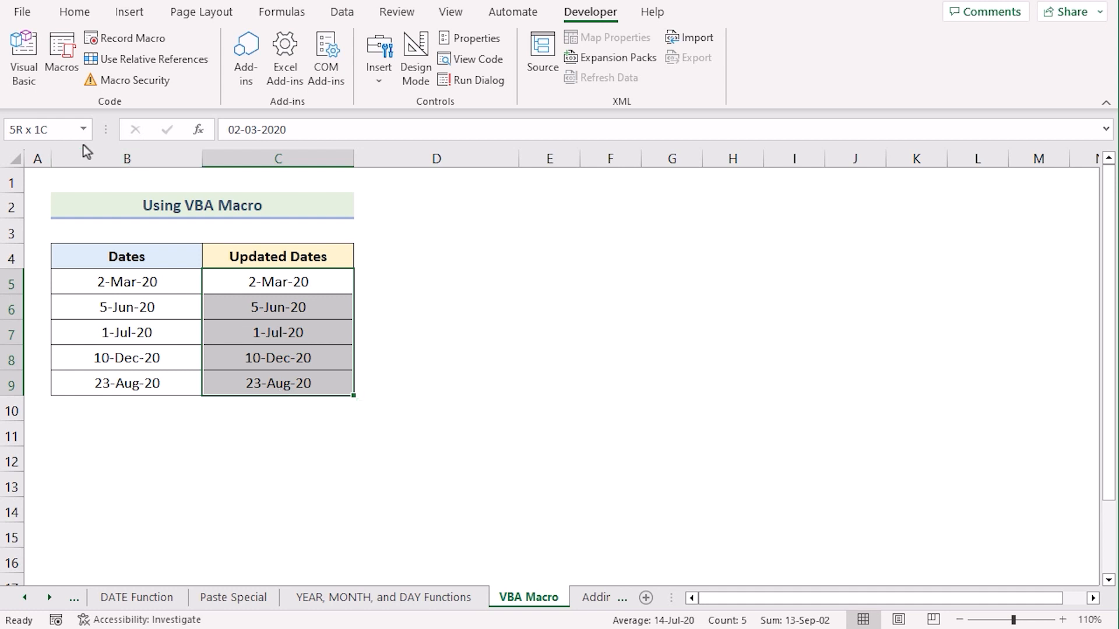
left_click(69, 77)
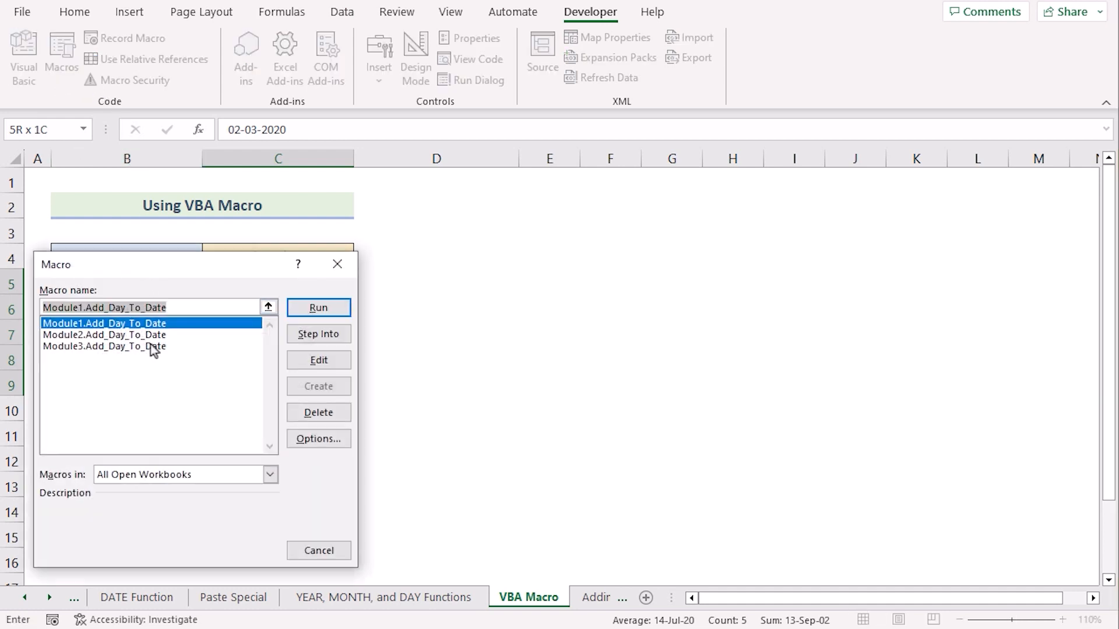
left_click(344, 310)
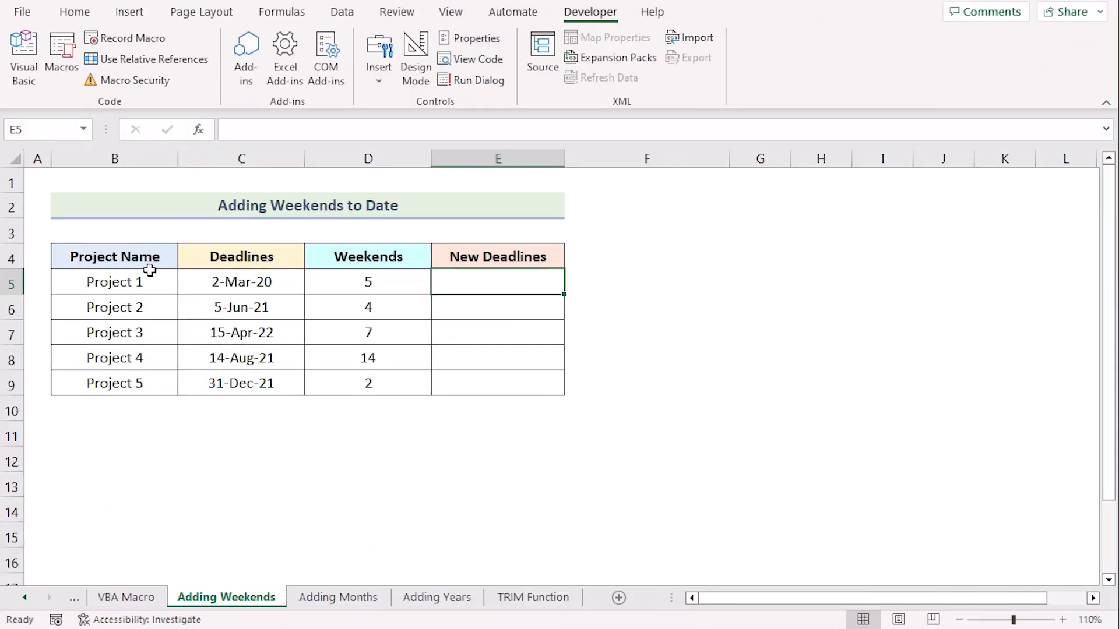
- Examine the Project Name, Deadlines, Weekends and New Deadlines columns on the Adding Weekends sheet
left_click(124, 257)
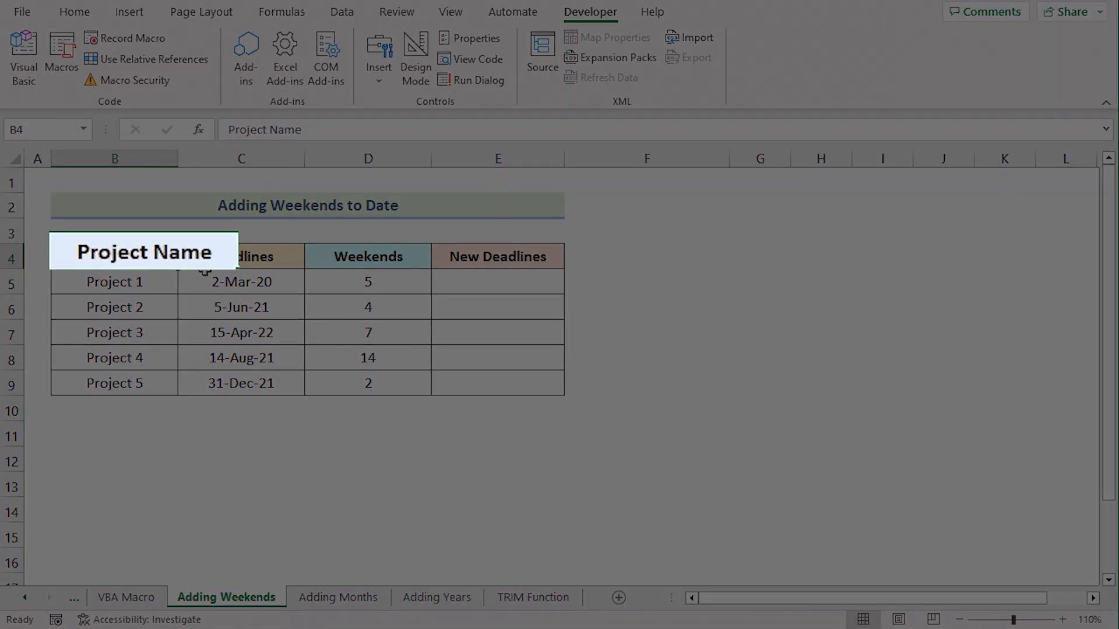
left_click(225, 256)
left_click(347, 266)
left_click(499, 257)
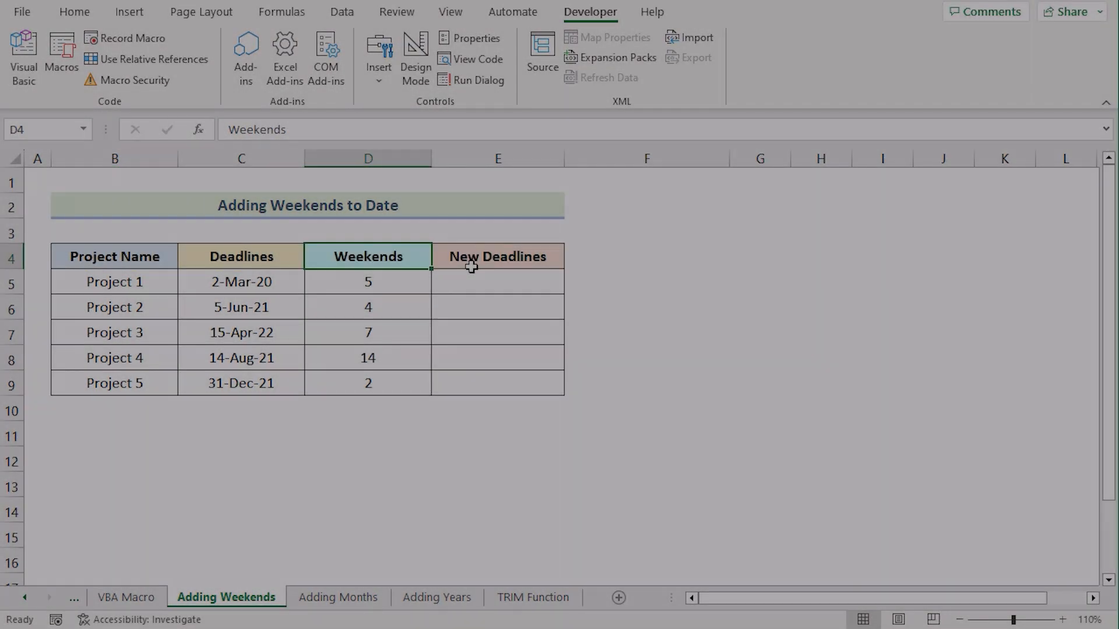
left_click(138, 158)
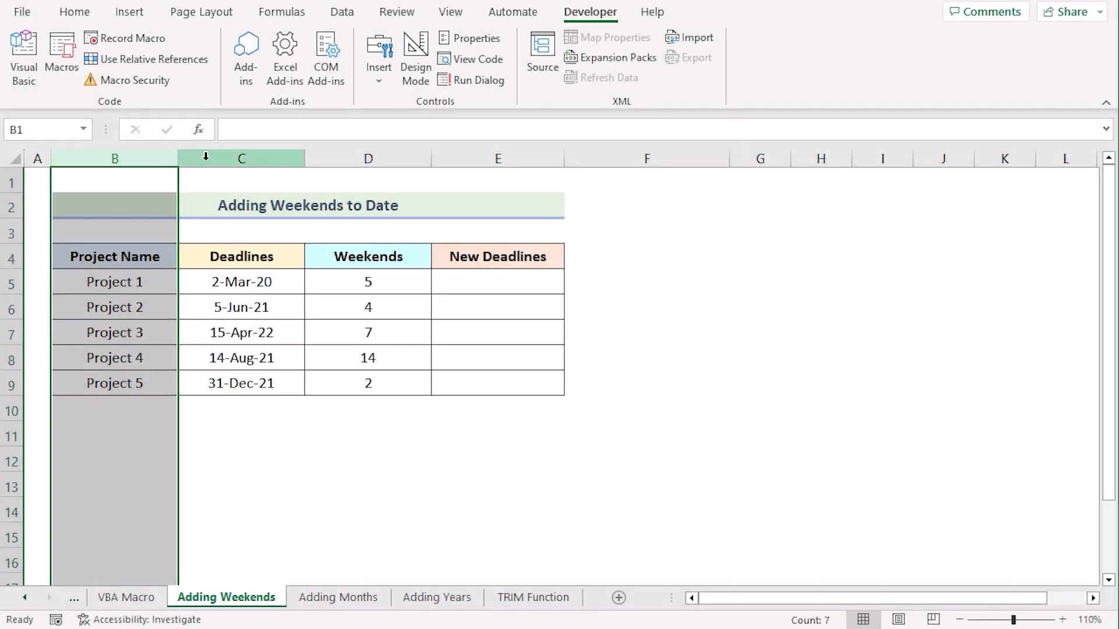
left_click(245, 156)
left_click(380, 156)
left_click(474, 157)
left_click(347, 284)
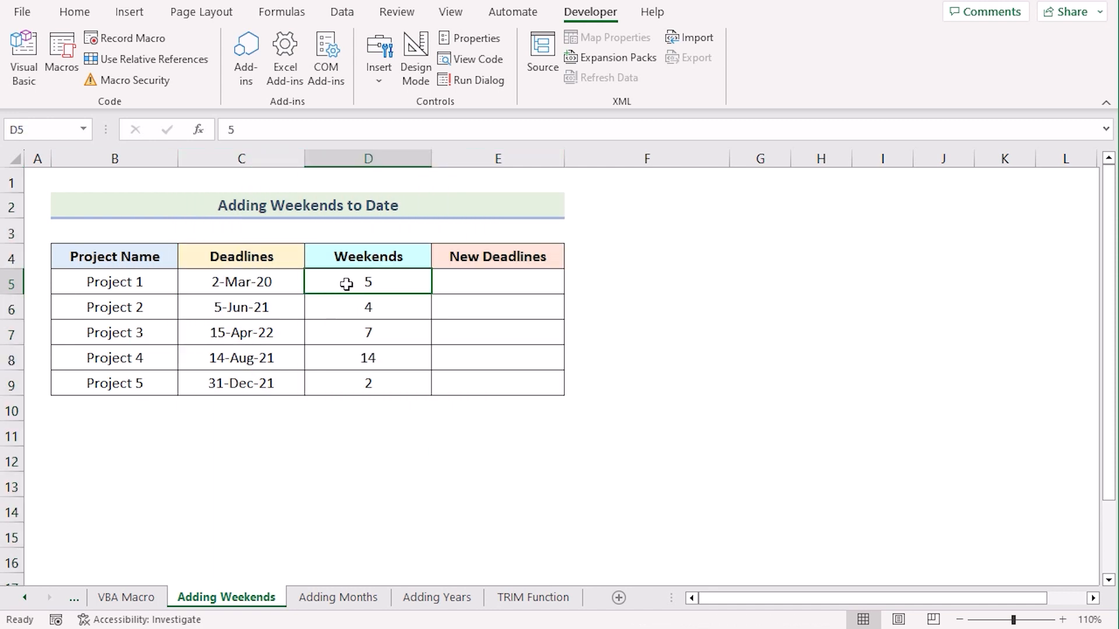
- Enter =WORKDAY(C5,D5) in E5 under New Deadlines and fill the formula down to E9
left_click(436, 283)
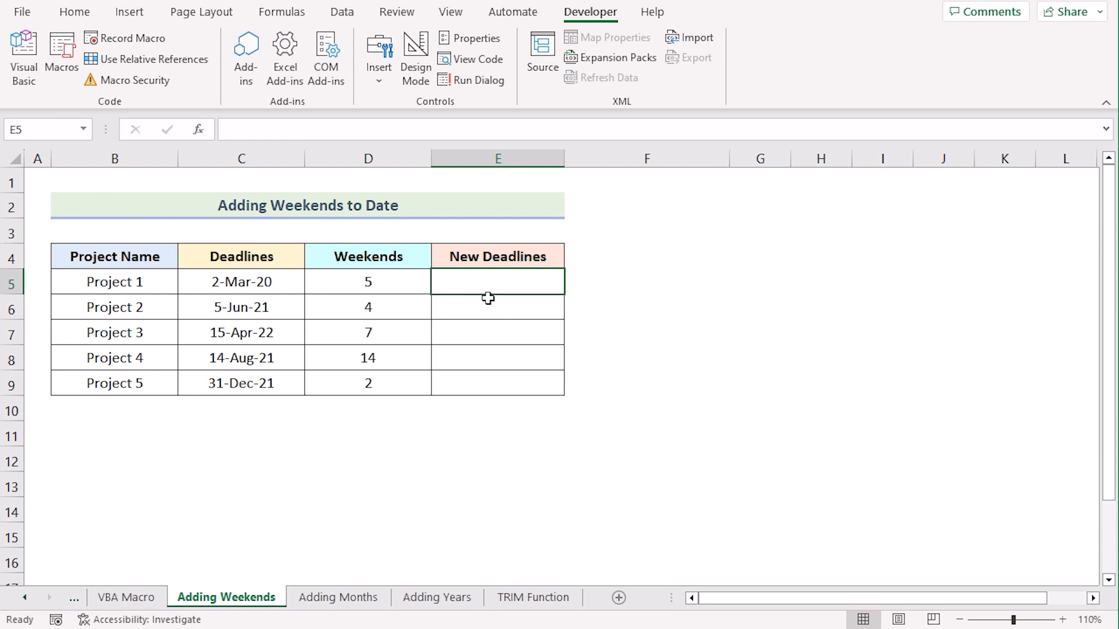
type("=")
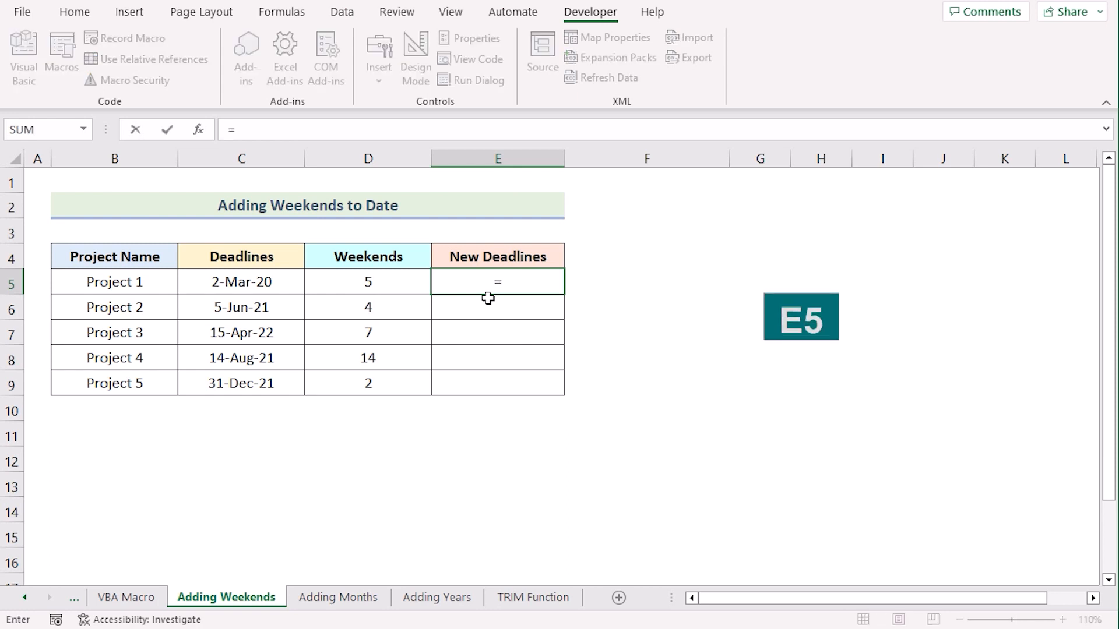
type("wor")
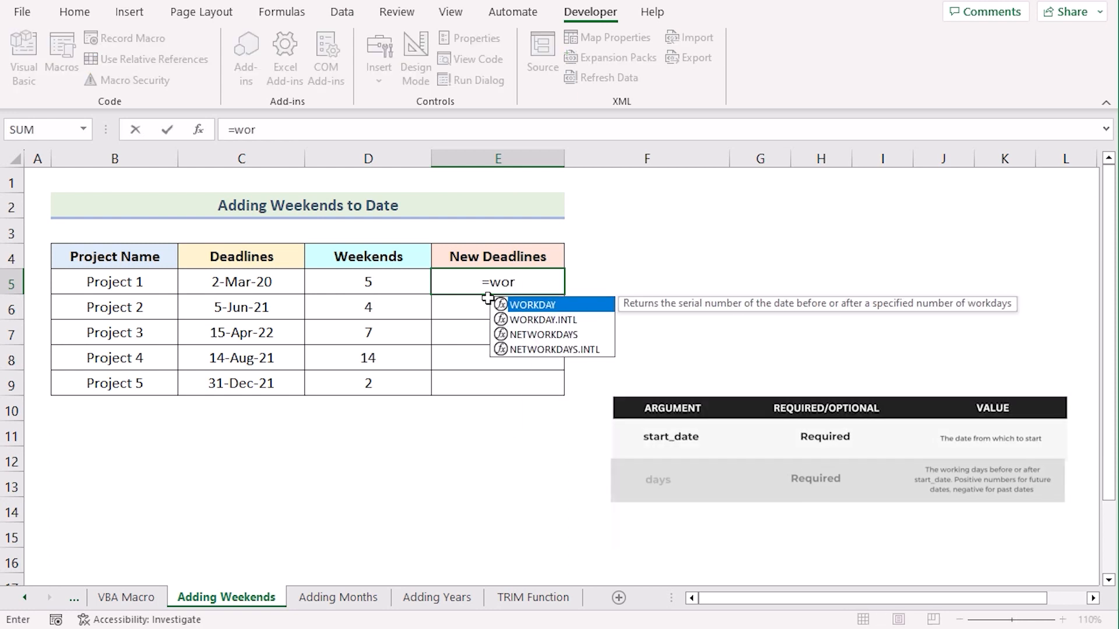
type("kday")
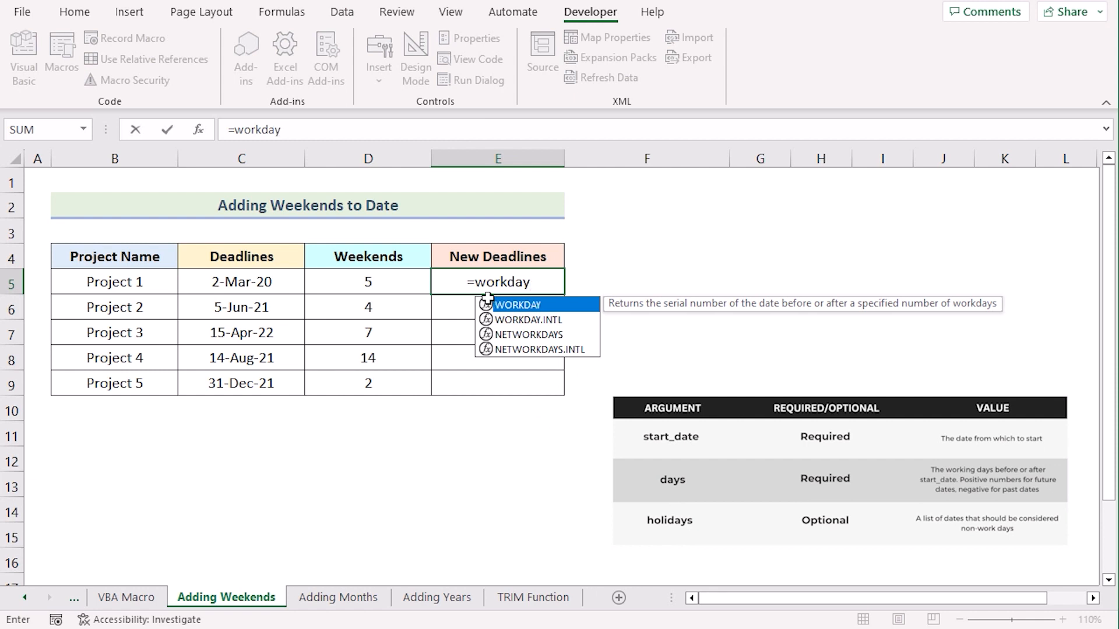
type("(")
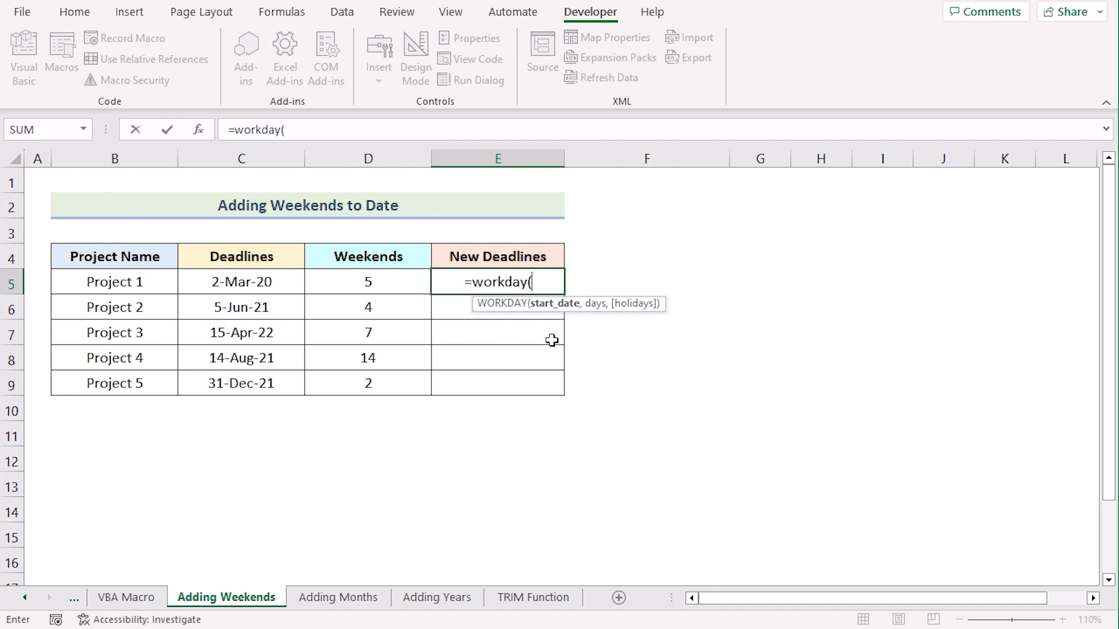
left_click(245, 285)
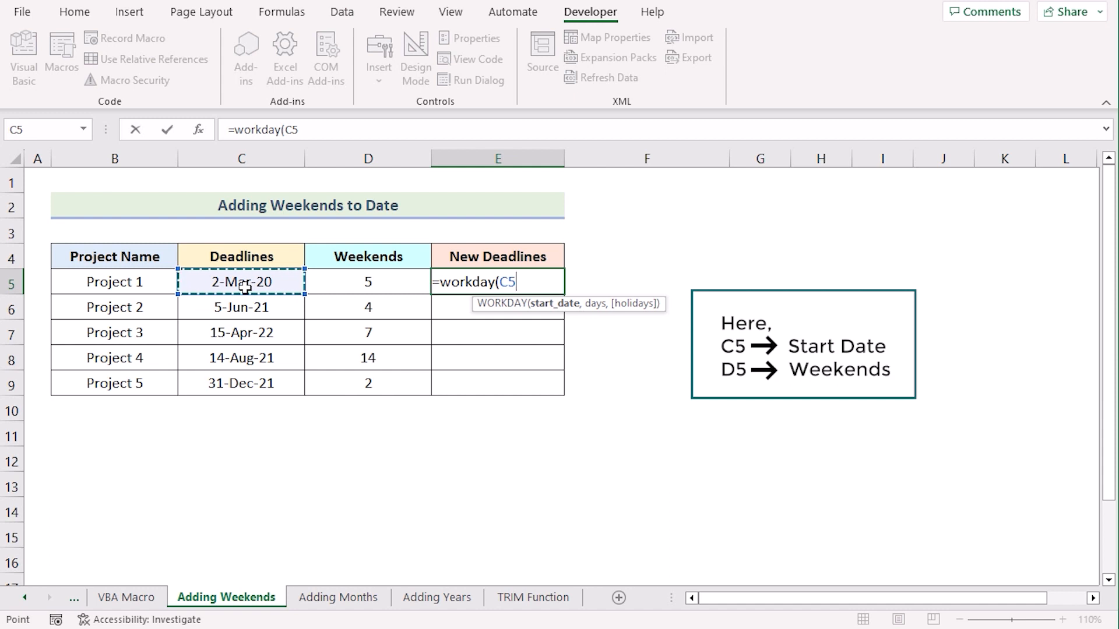
type(",")
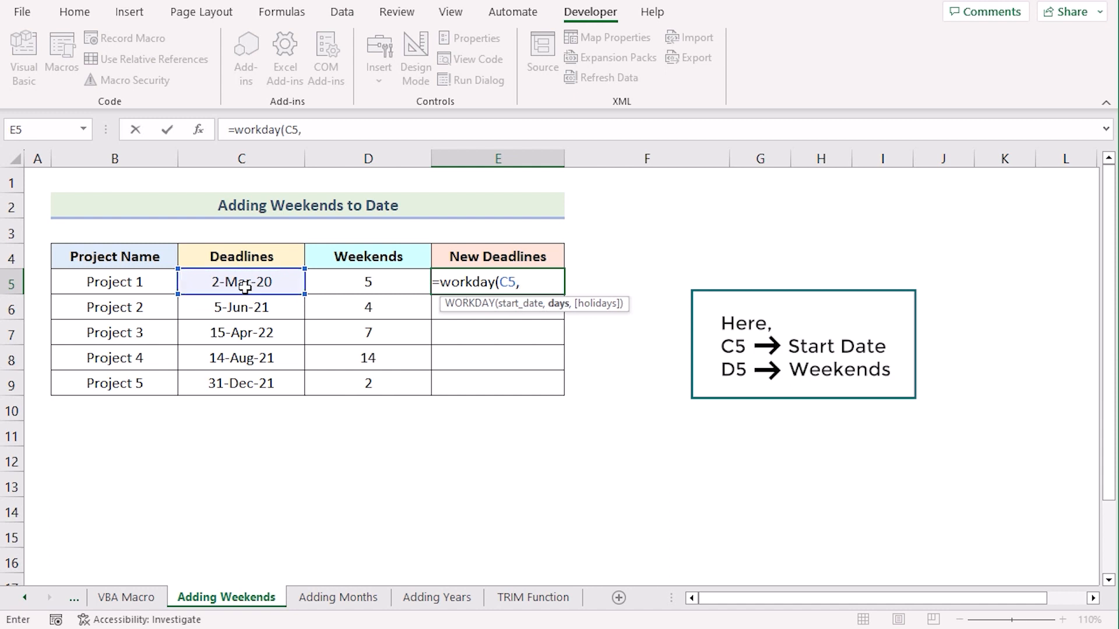
left_click(356, 284)
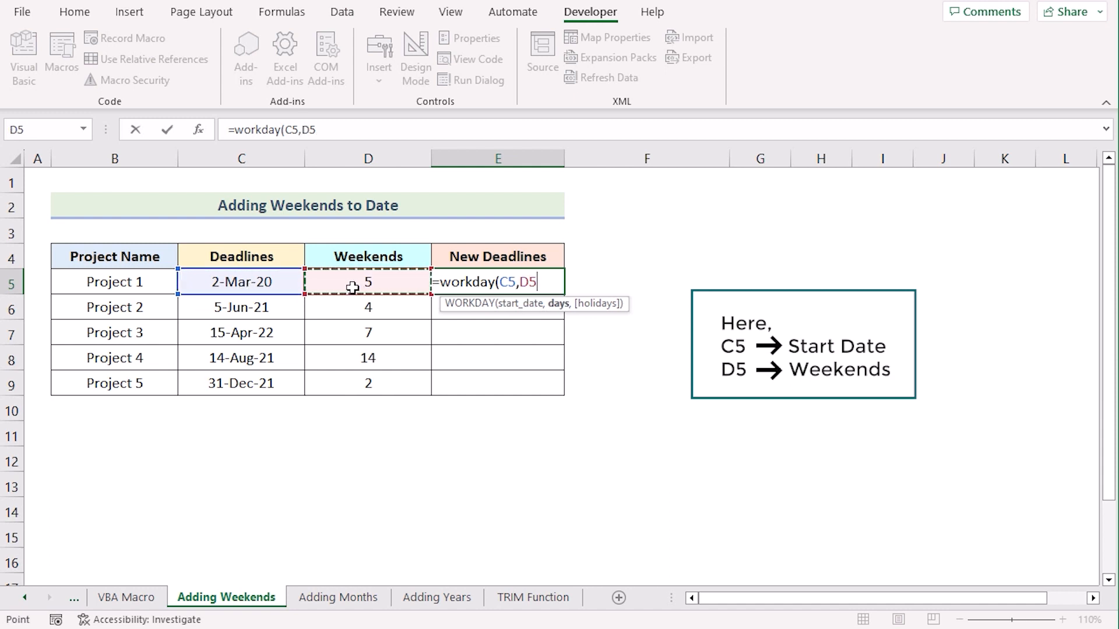
type(")")
key("Return")
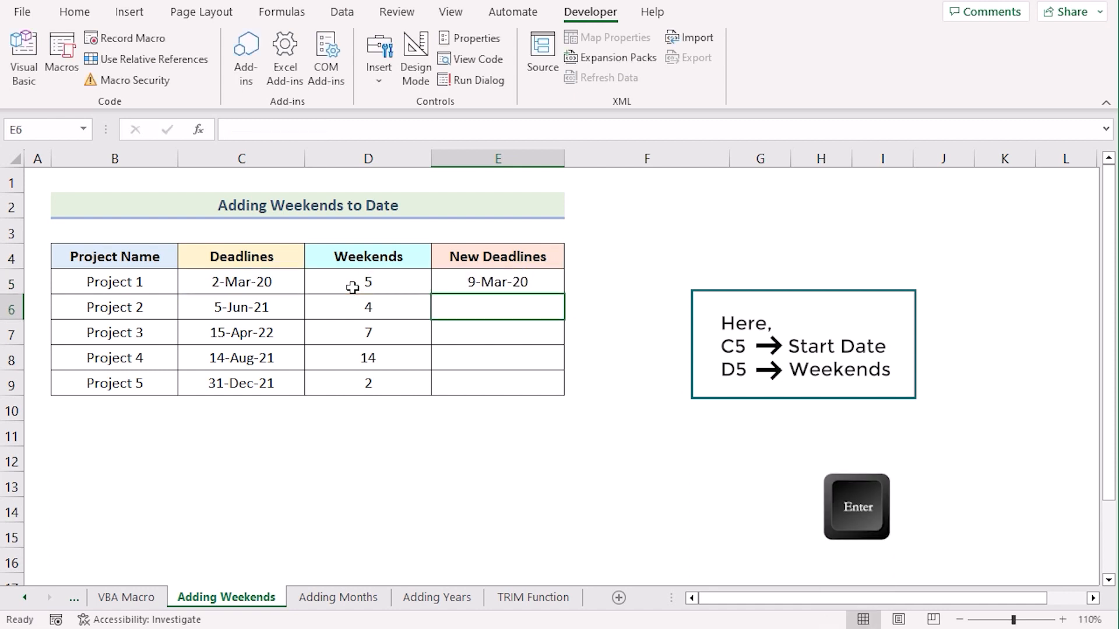
left_click(493, 283)
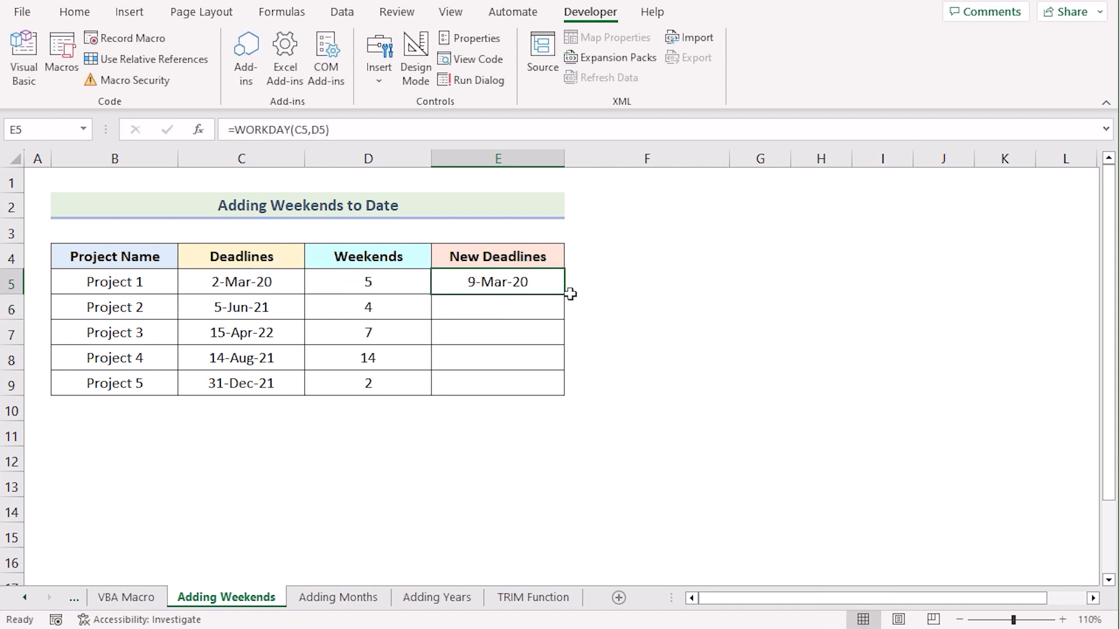
left_click_drag(565, 294, 556, 395)
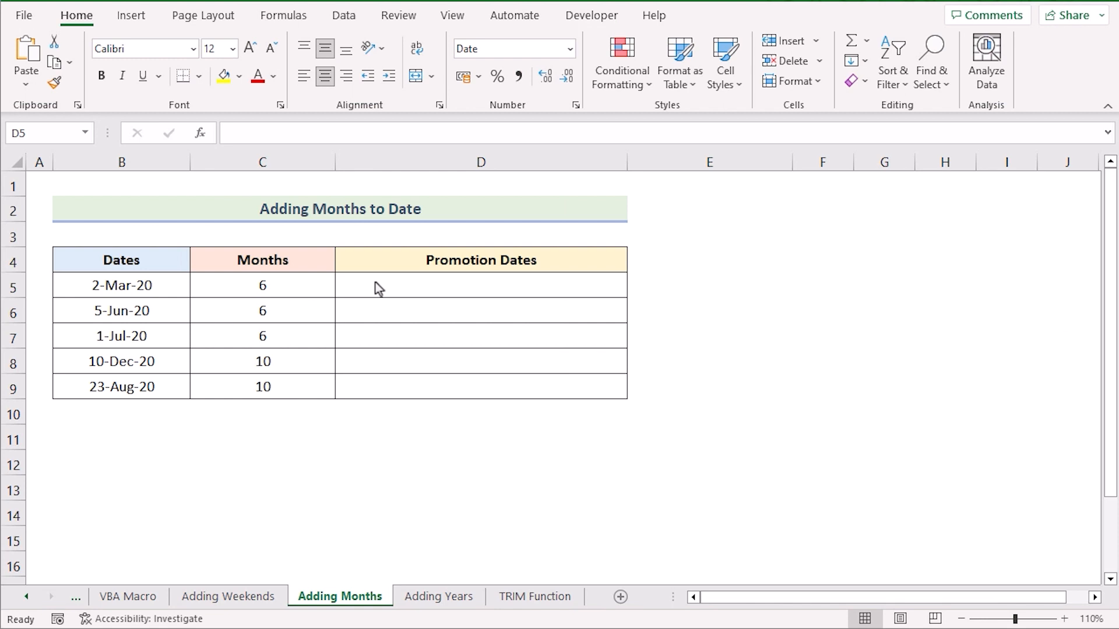
- Begin a DATE formula in D5 of the Adding Months sheet with YEAR(B5) as its year argument
left_click(404, 285)
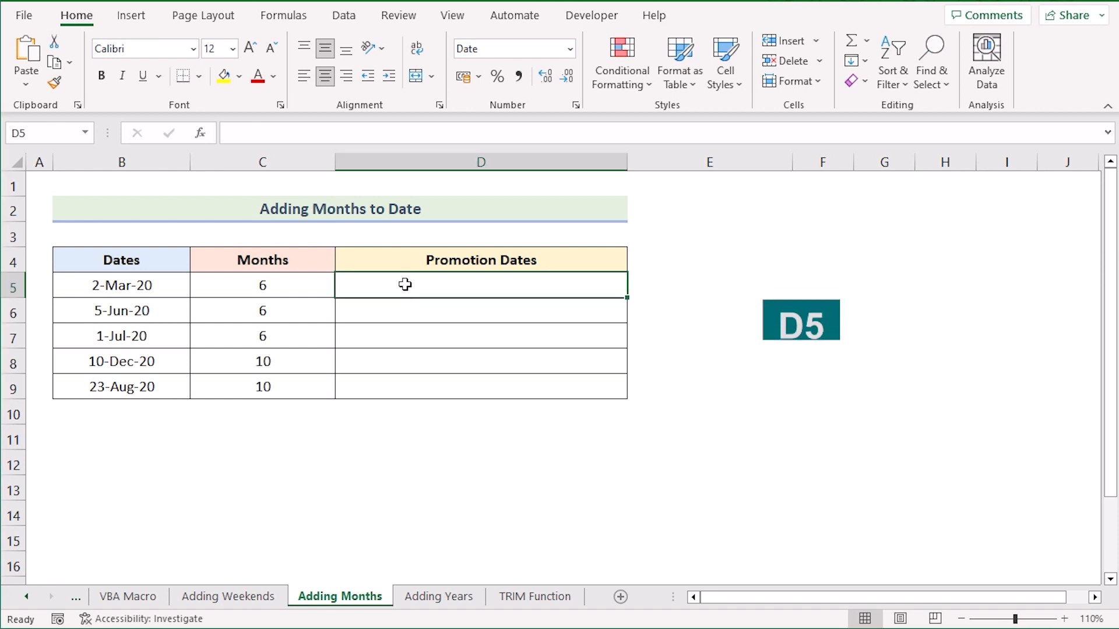
type("=")
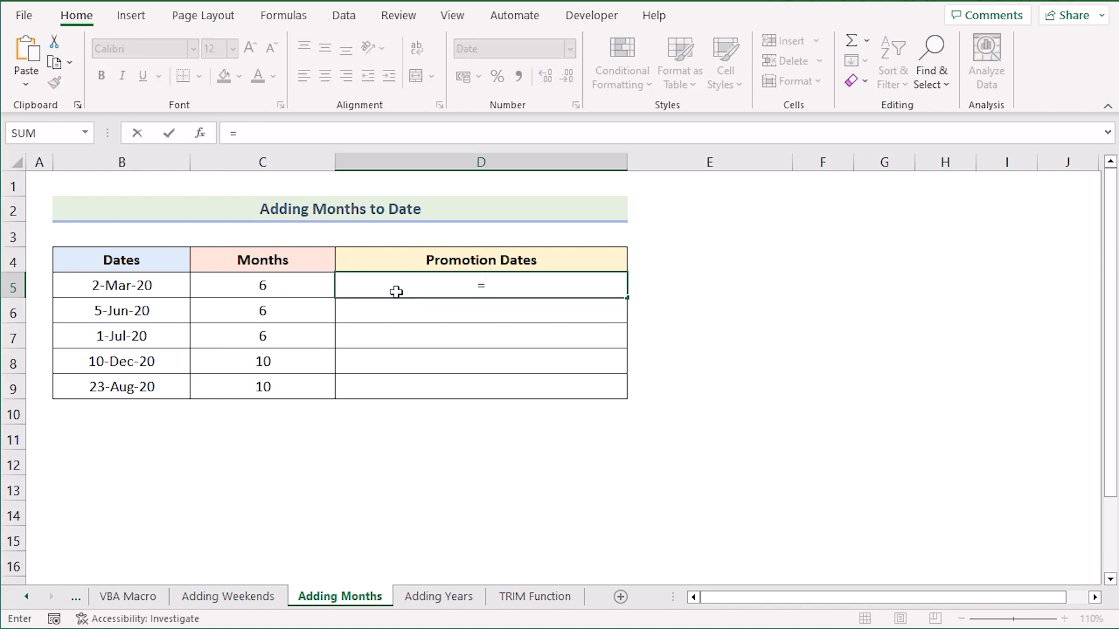
type("Date(")
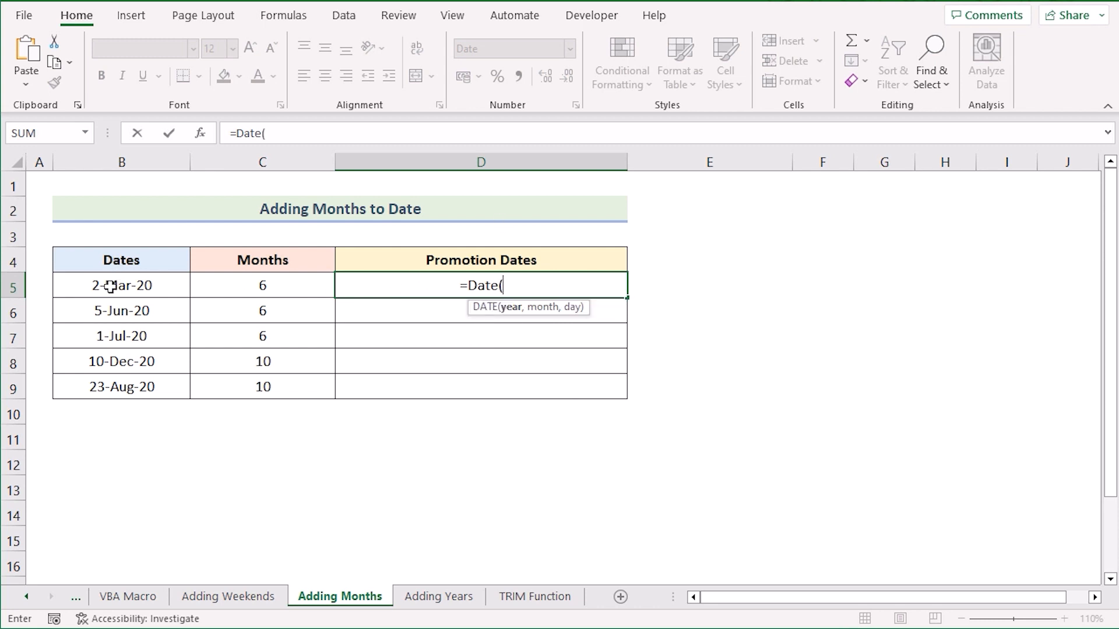
type("Yea")
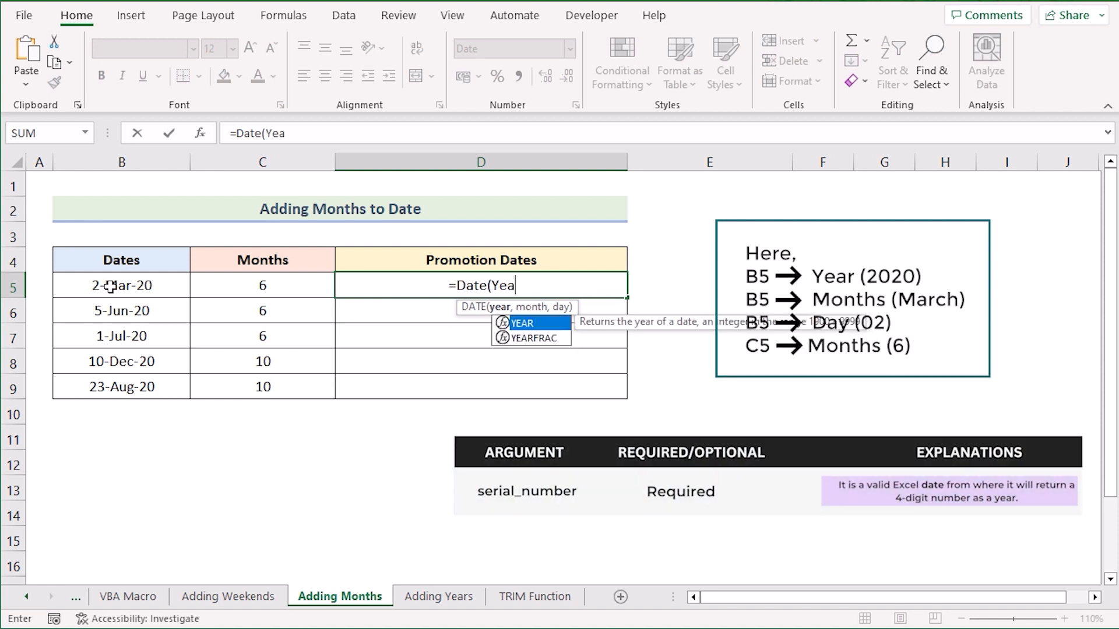
type("r(")
left_click(109, 286)
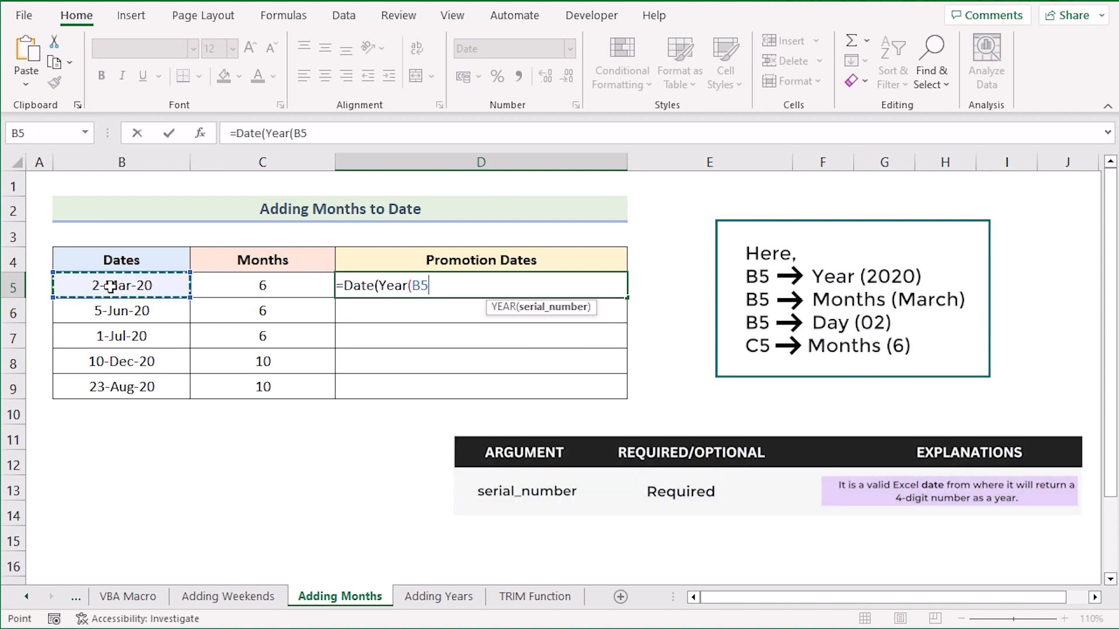
type(")")
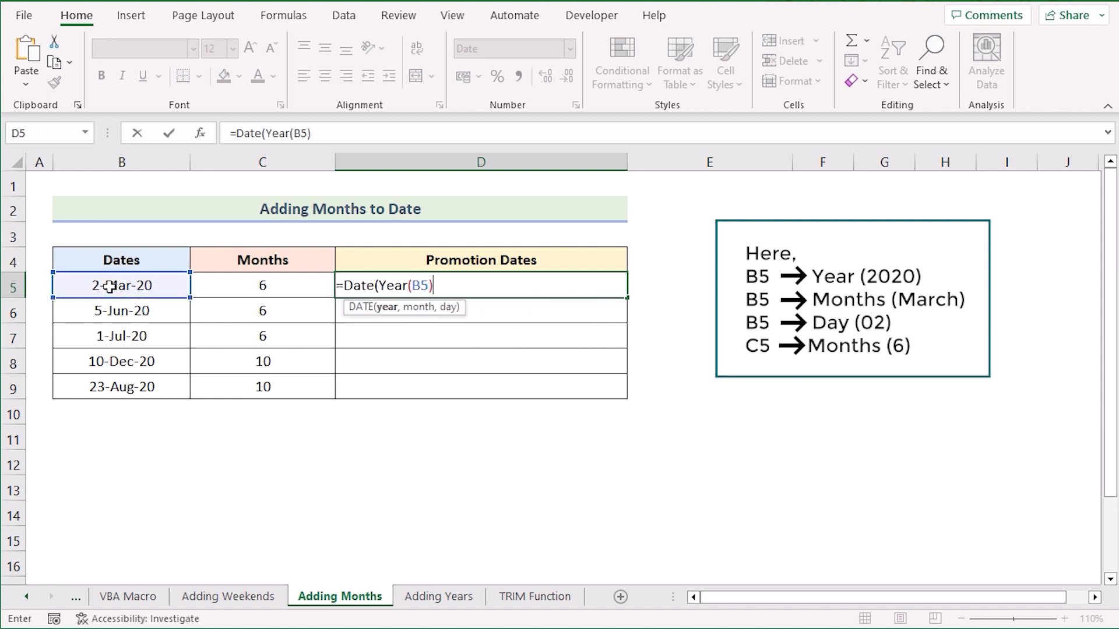
- Add MONTH(B5)+C5 as the month argument of the DATE formula in D5
type(",M")
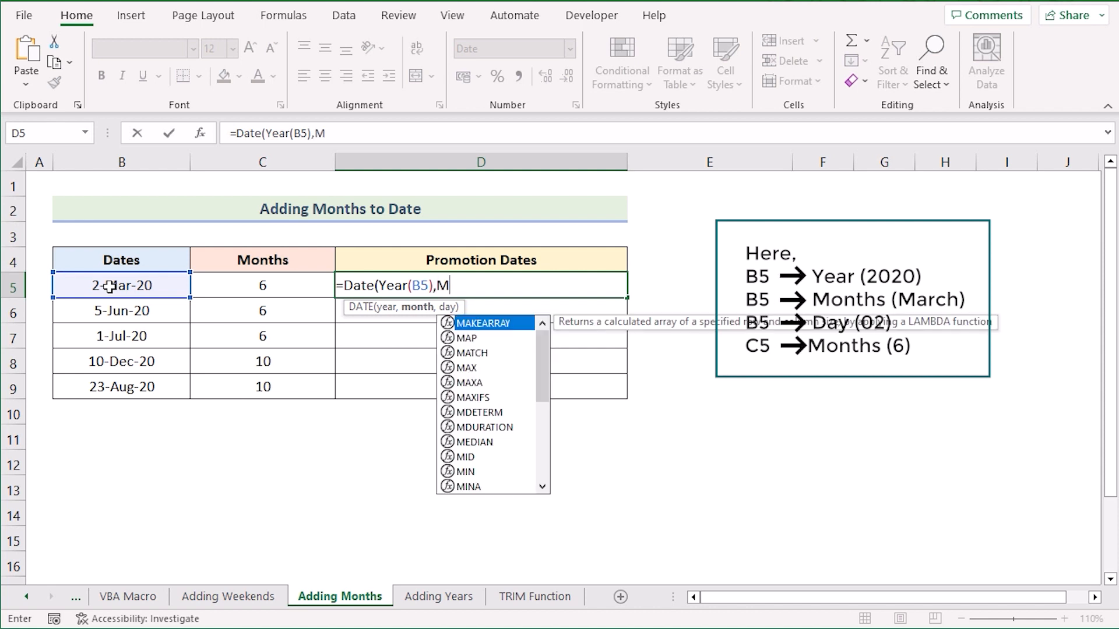
type("onth")
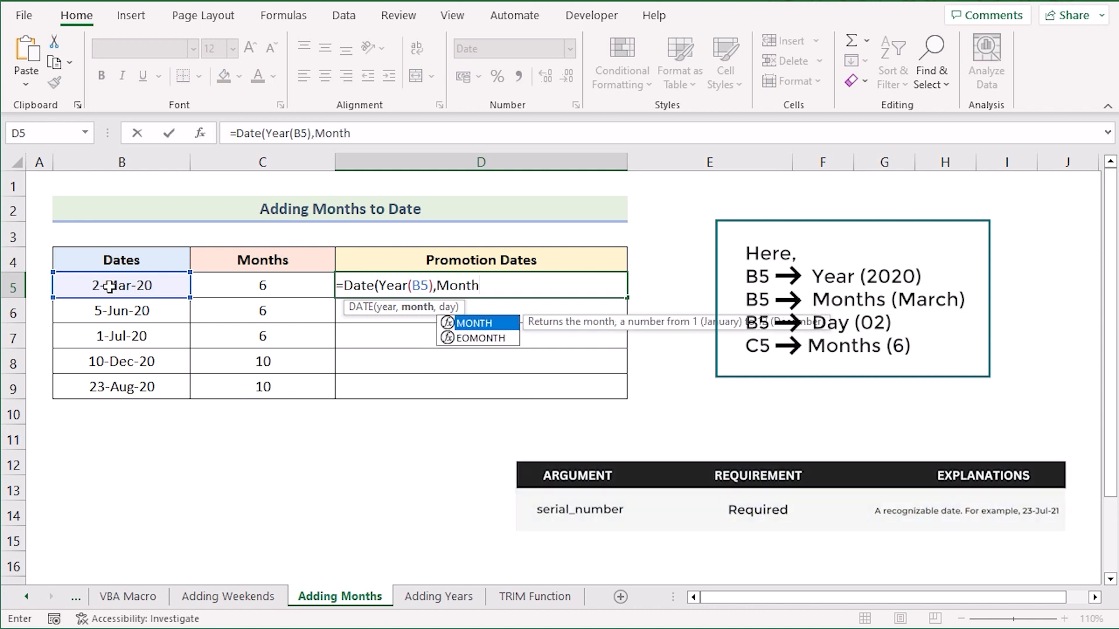
type("(")
left_click(130, 285)
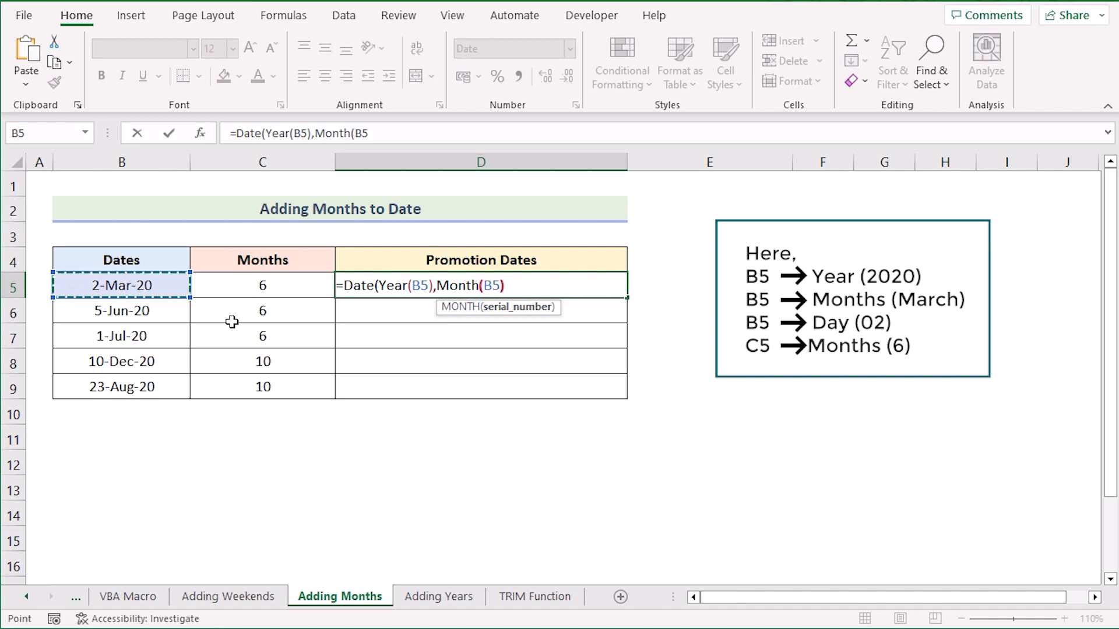
type(")")
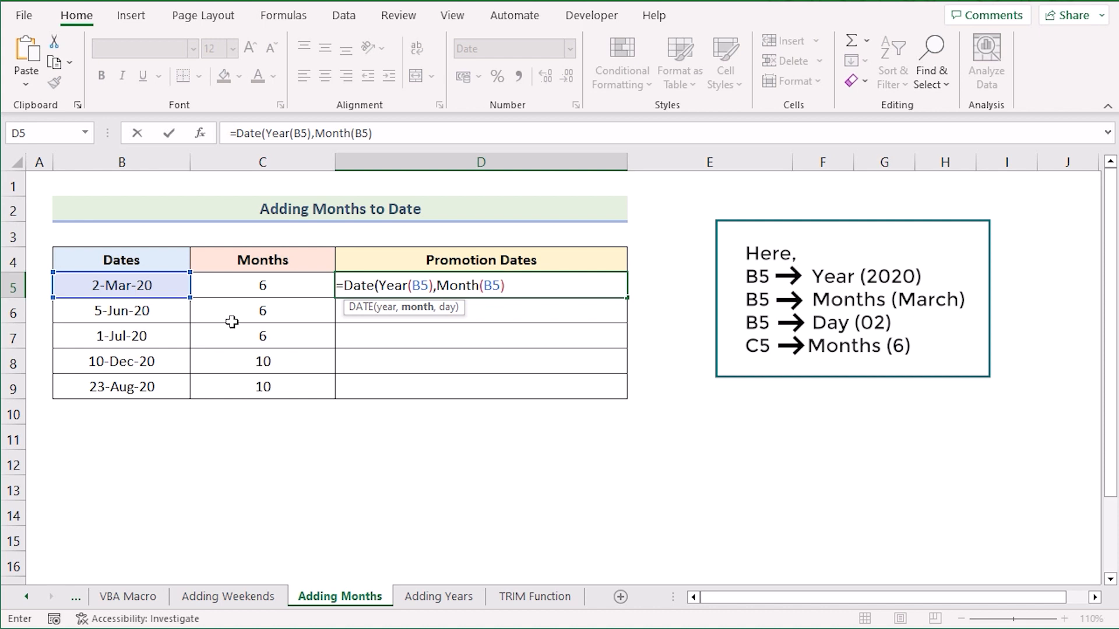
type("+")
left_click(274, 285)
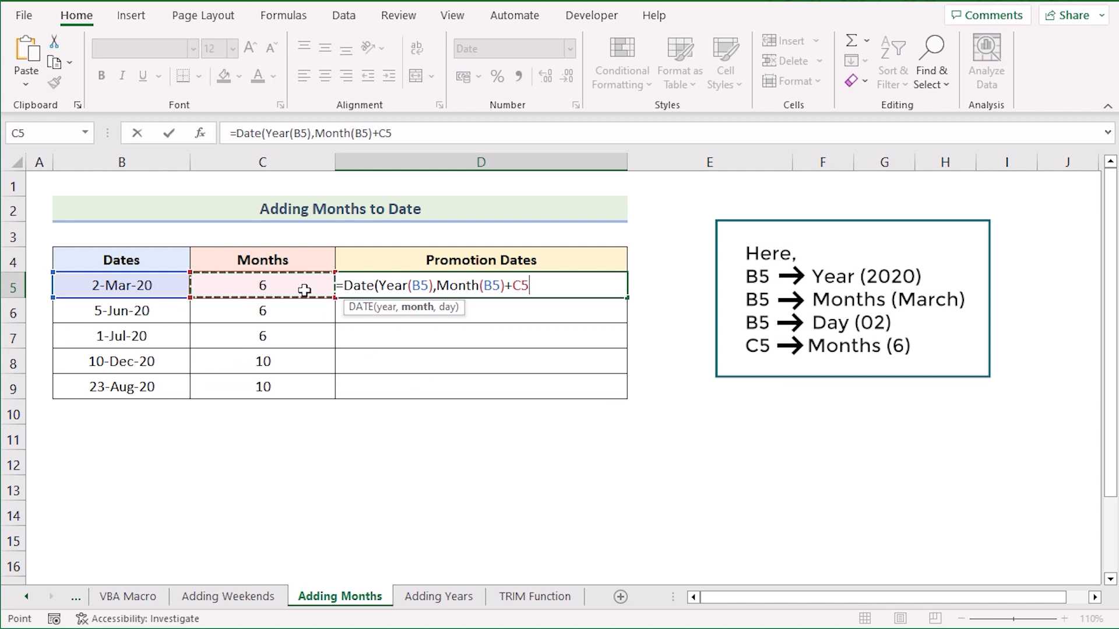
- Complete the DATE formula in D5 with DAY(B5) as the day argument and fill it down to D9
type(",")
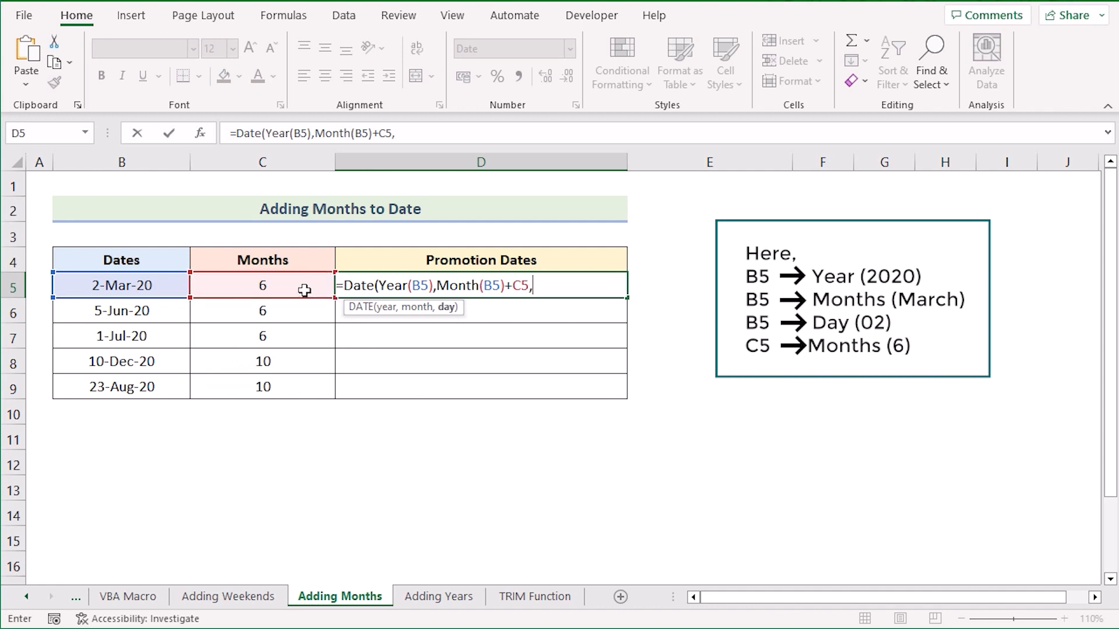
type("Da")
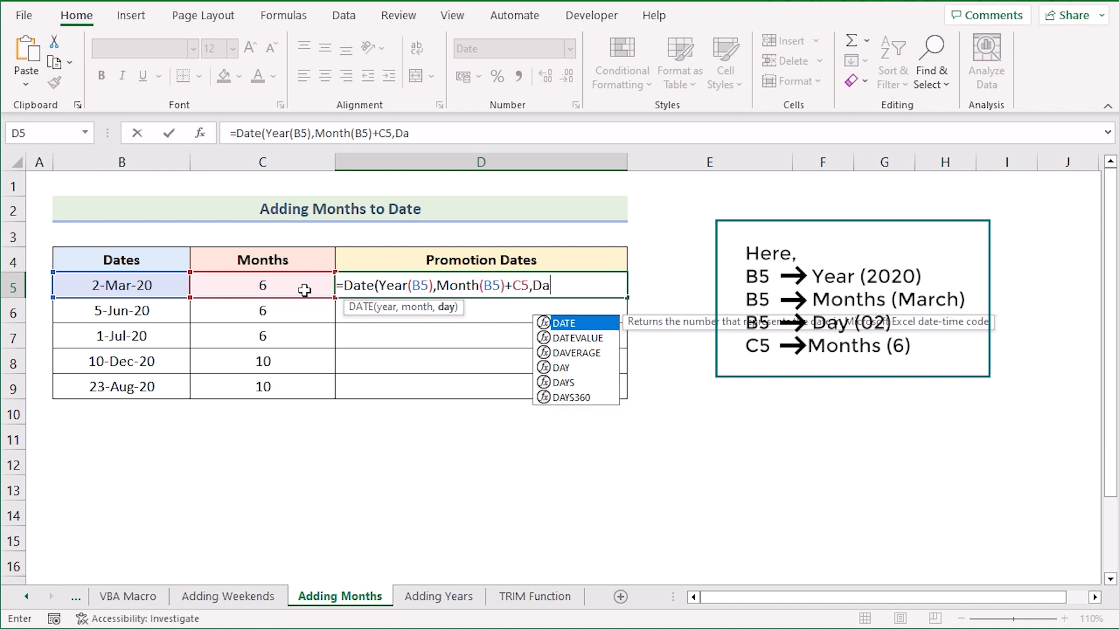
type("y(")
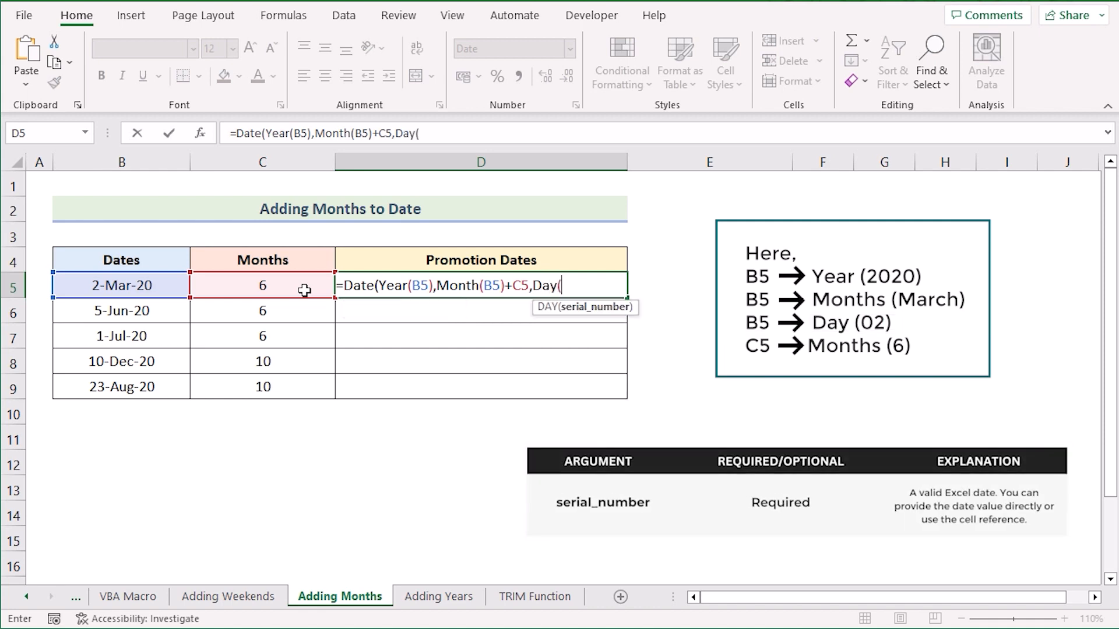
left_click(163, 293)
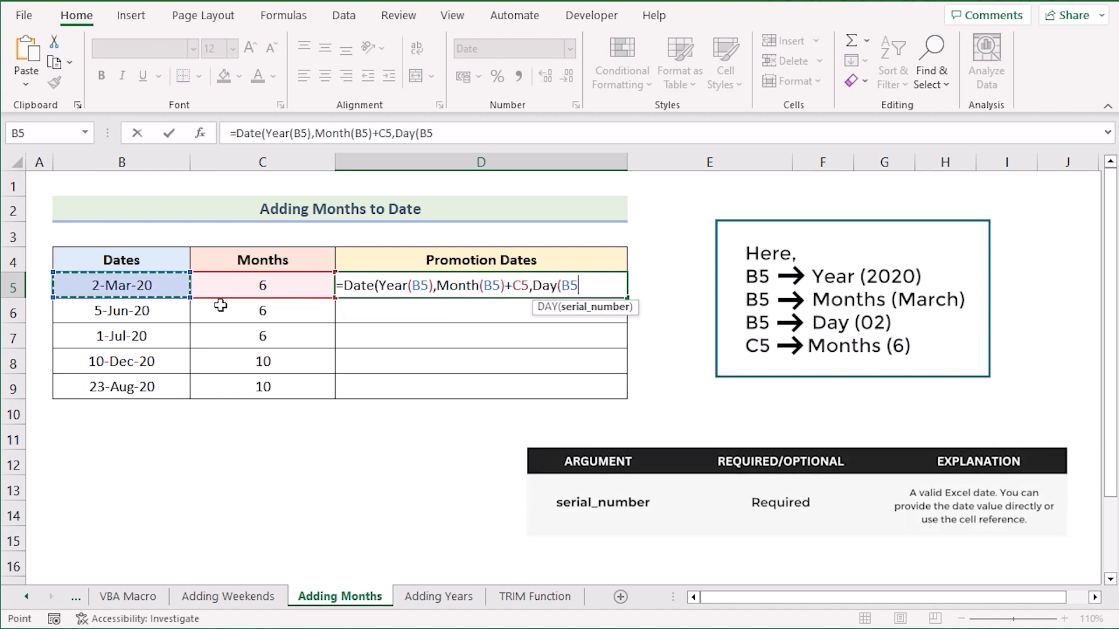
type("))")
key("Return")
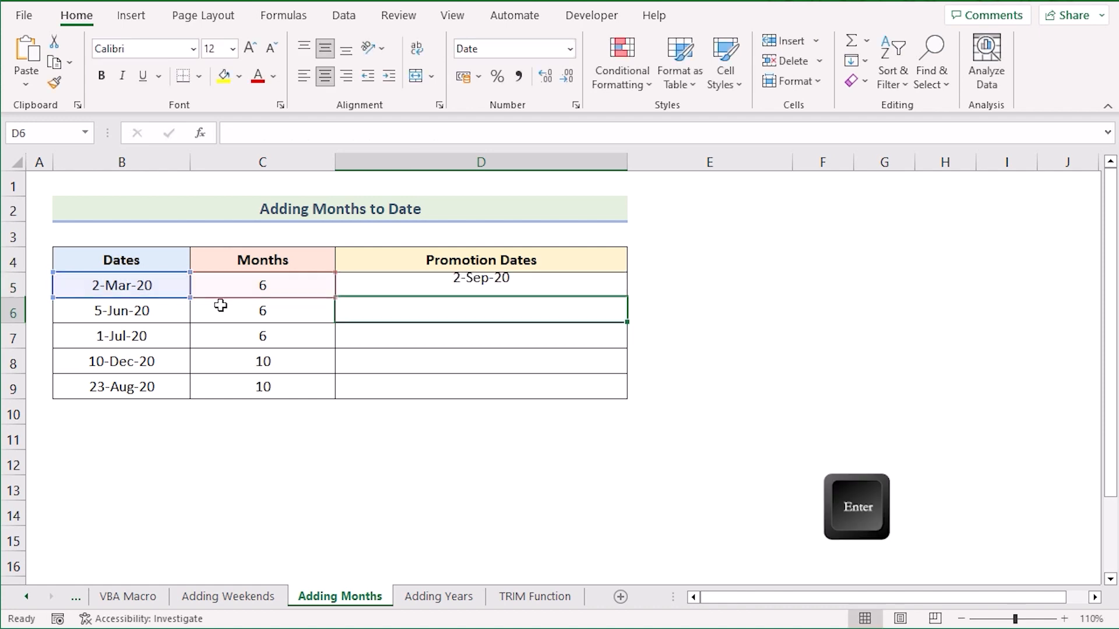
left_click(504, 287)
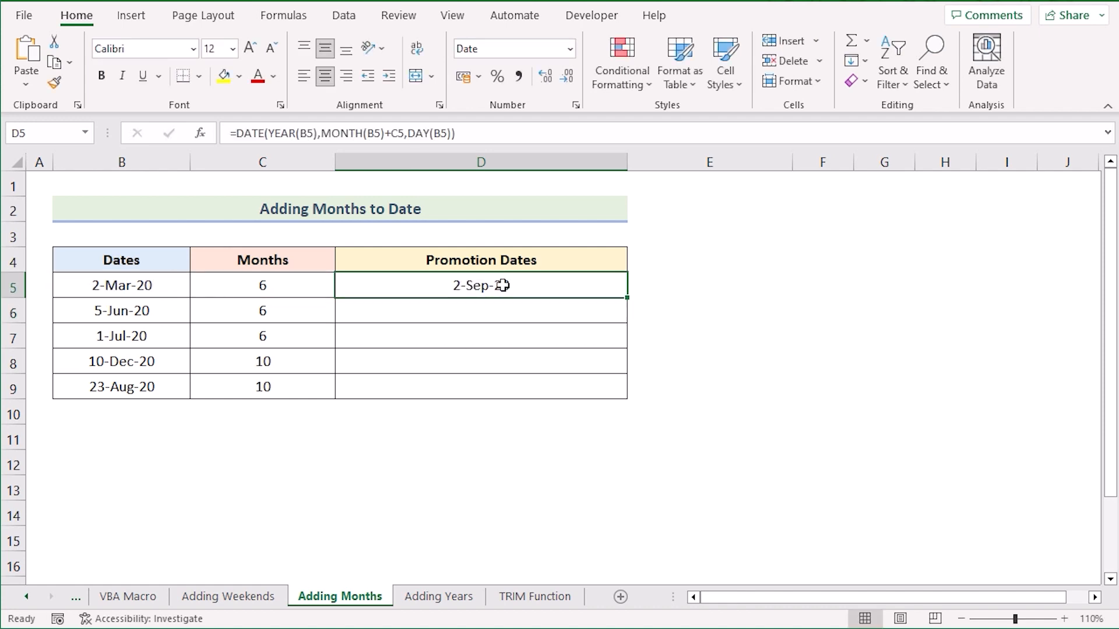
left_click_drag(631, 298, 610, 394)
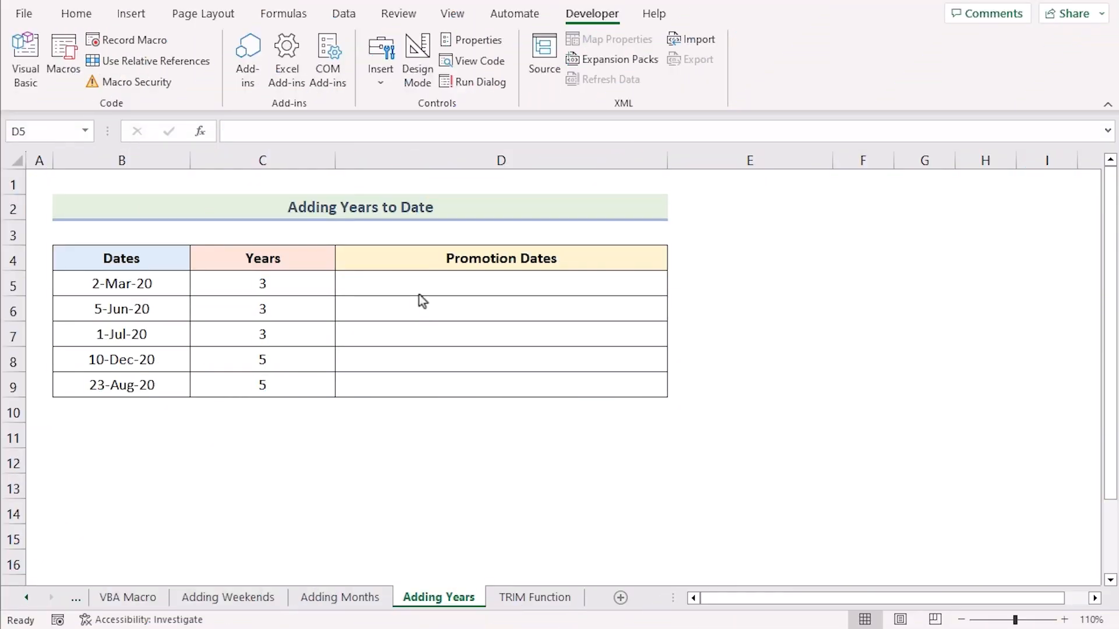
- Begin a DATE formula in D5 of the Adding Years sheet with YEAR(B5)+C5 as its year argument
left_click(423, 282)
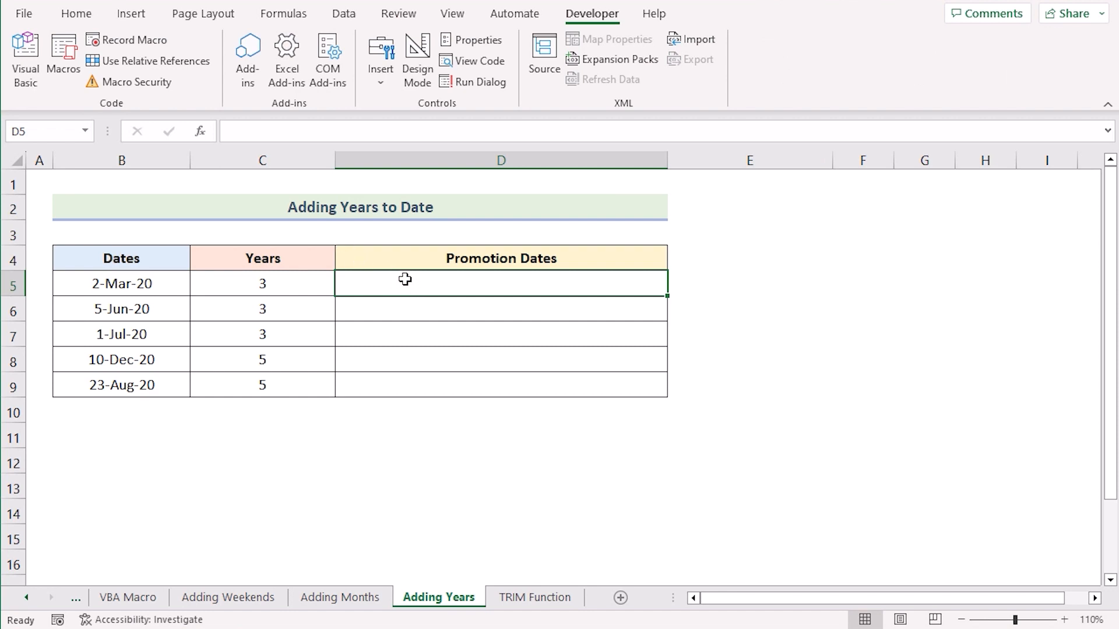
type("=")
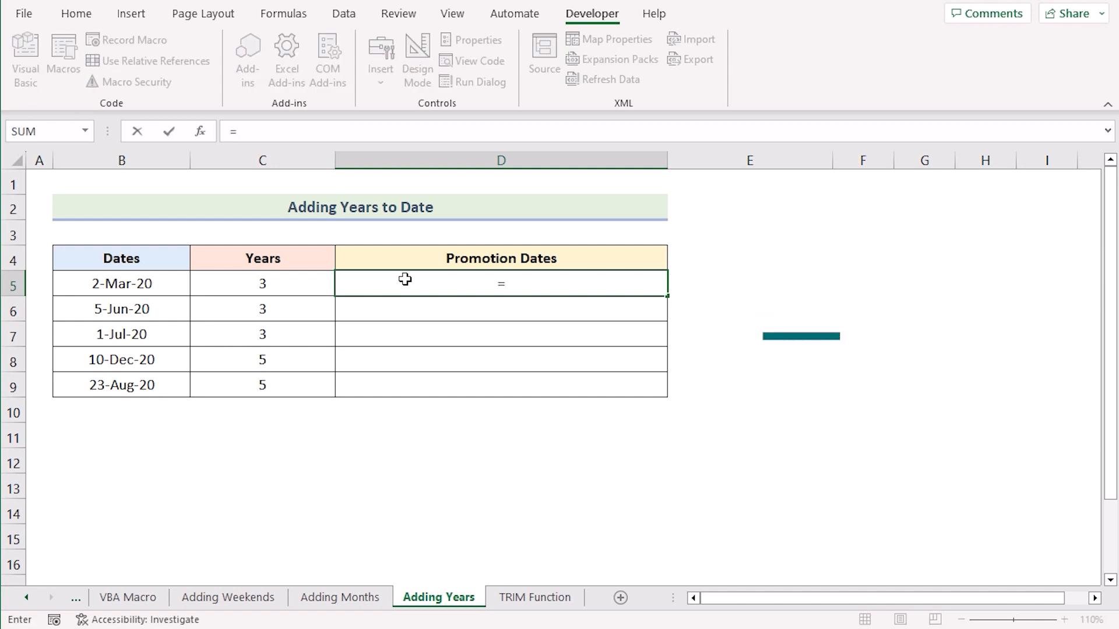
type("Date")
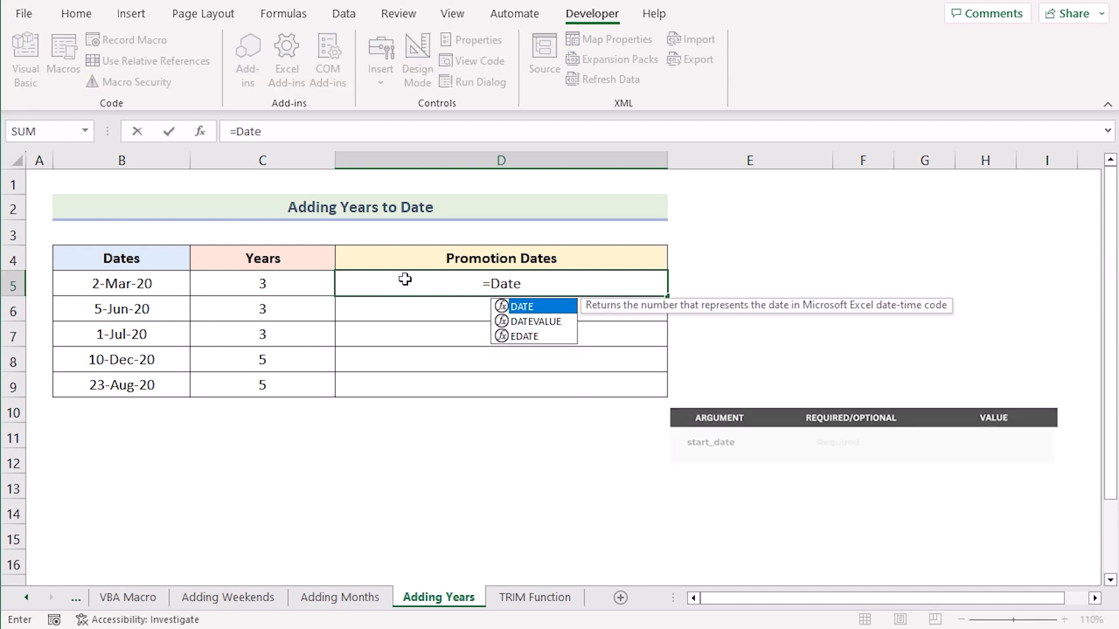
type("(")
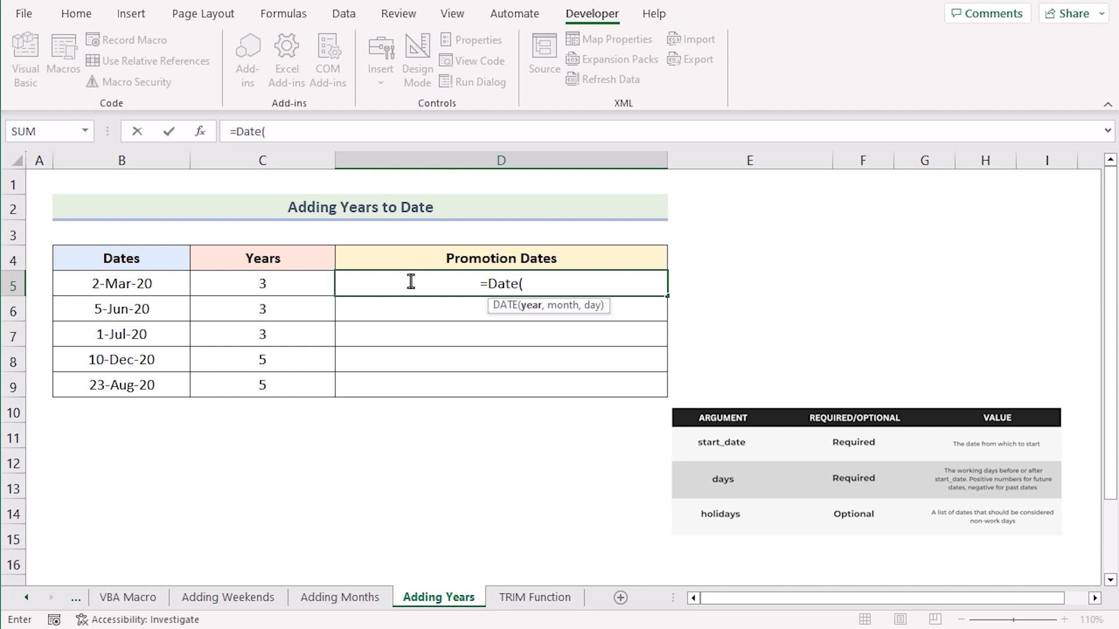
type("Y")
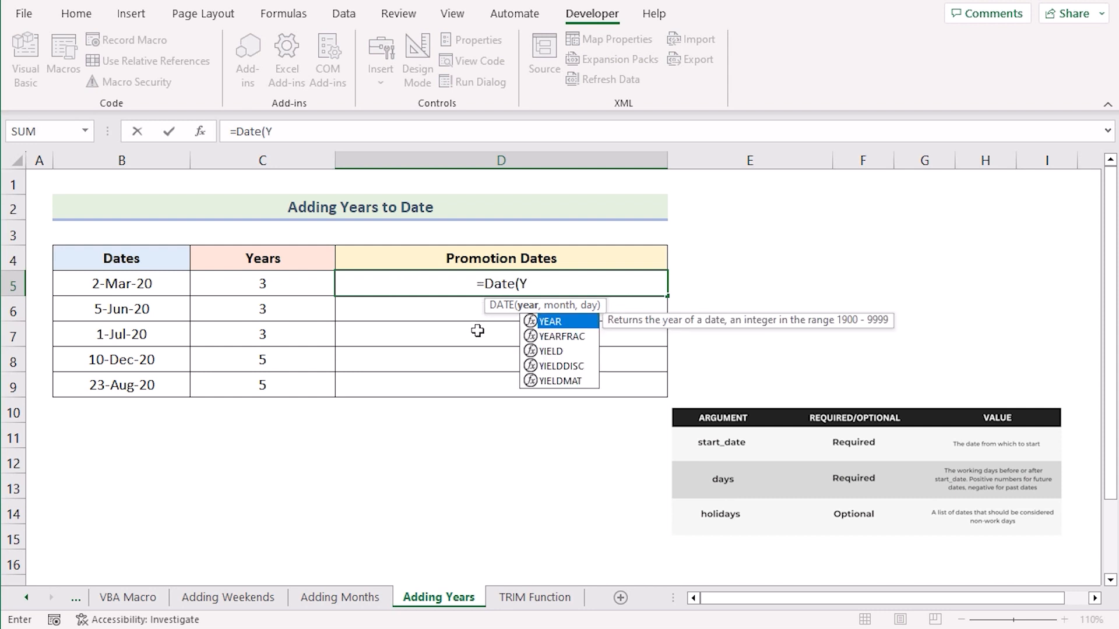
type("ear(")
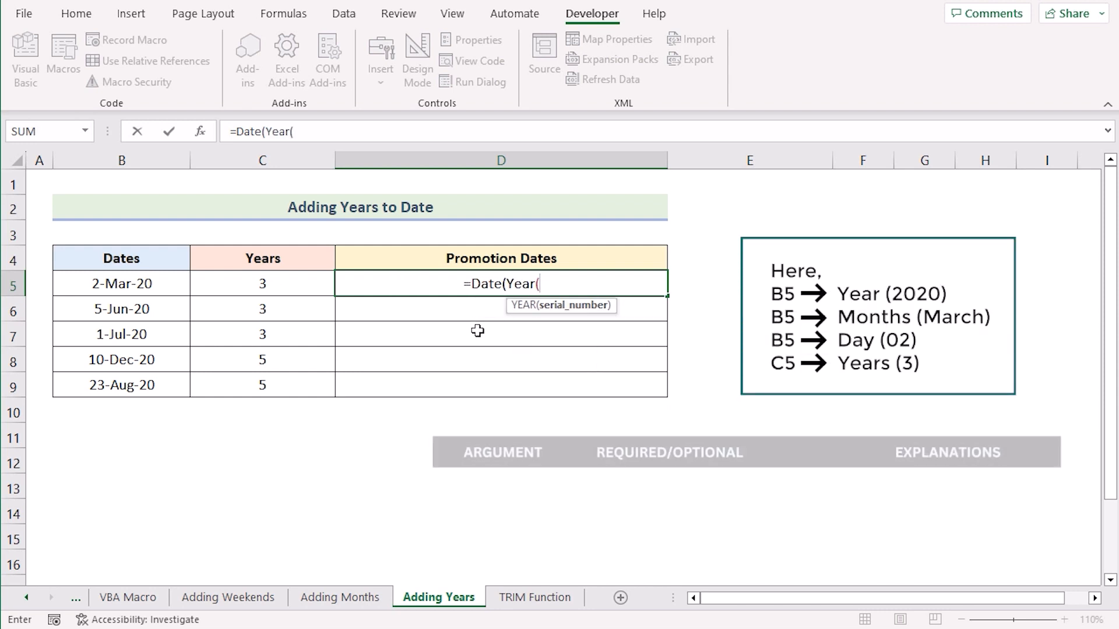
left_click(153, 282)
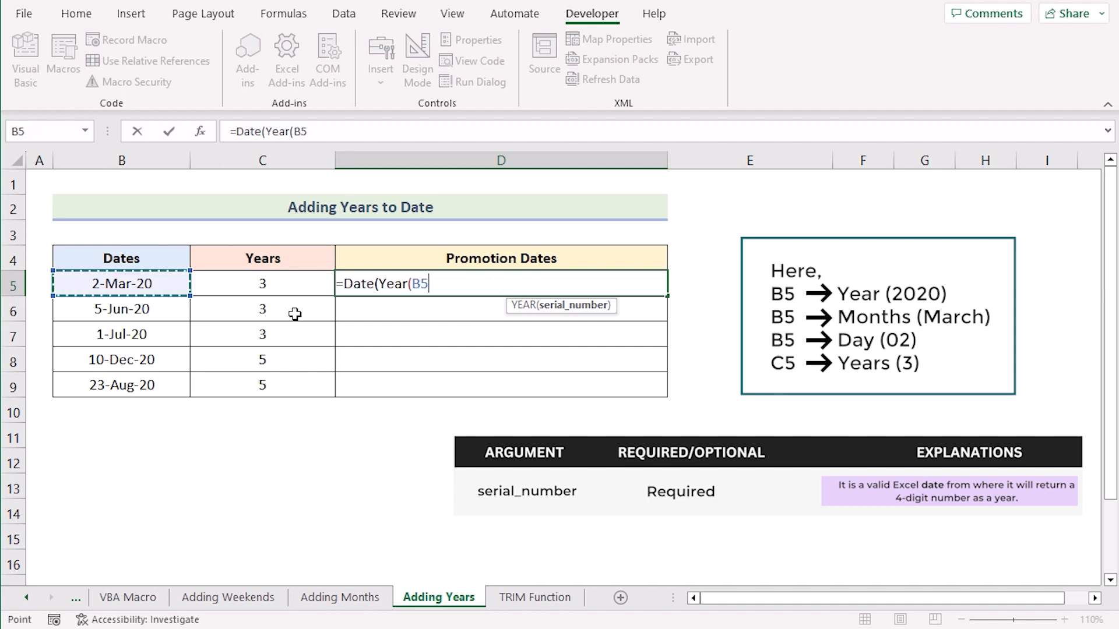
type(")+")
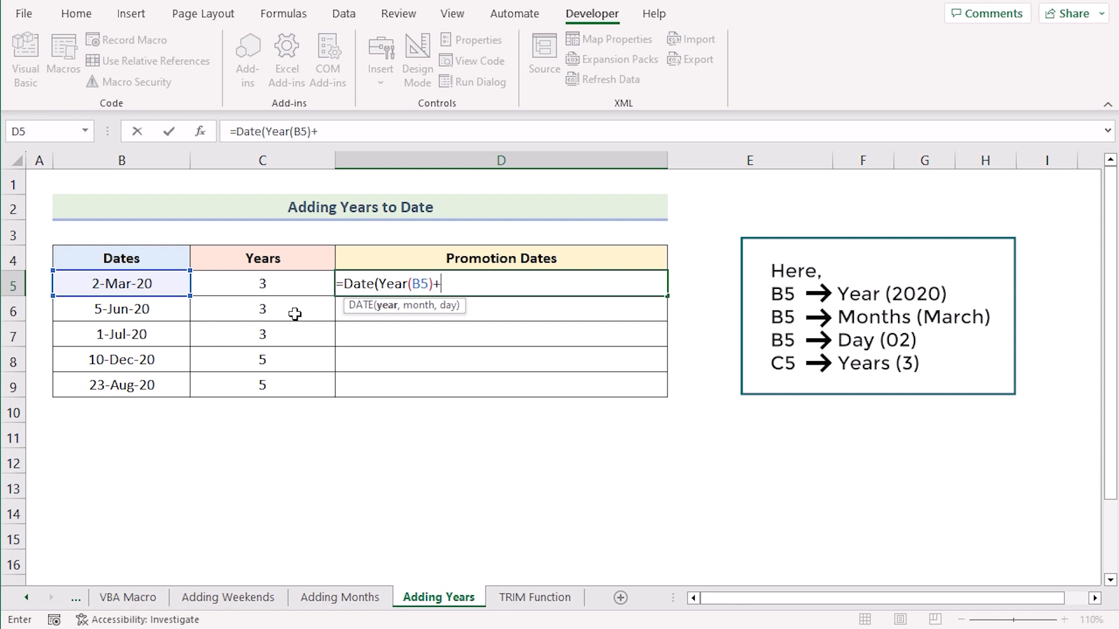
left_click(285, 286)
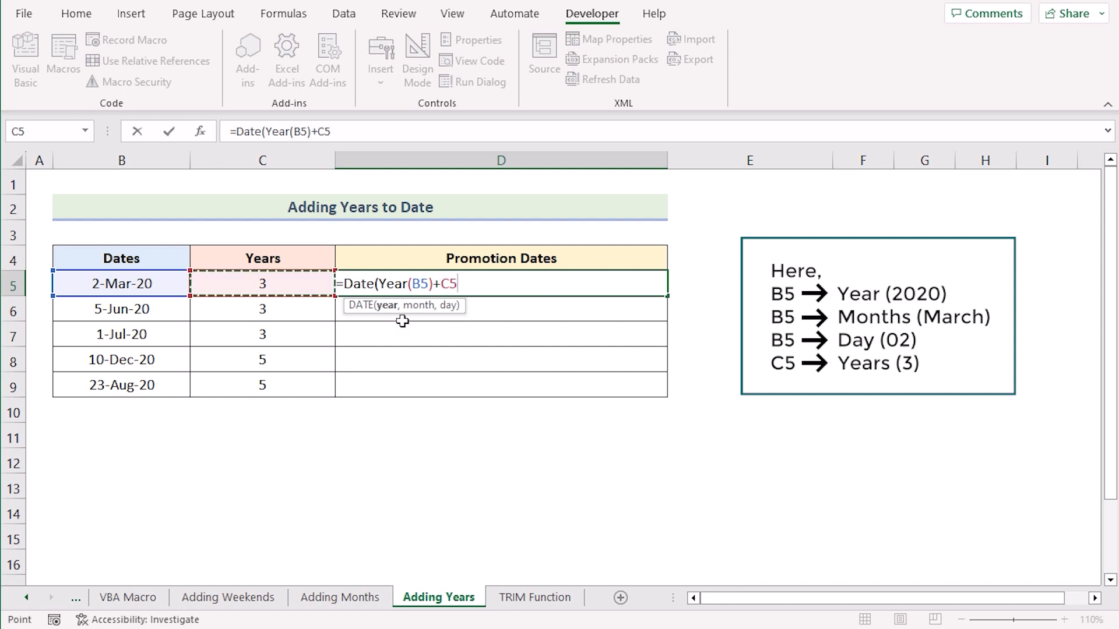
- Add MONTH(B5) as the month argument of the DATE formula in D5
type(",Month")
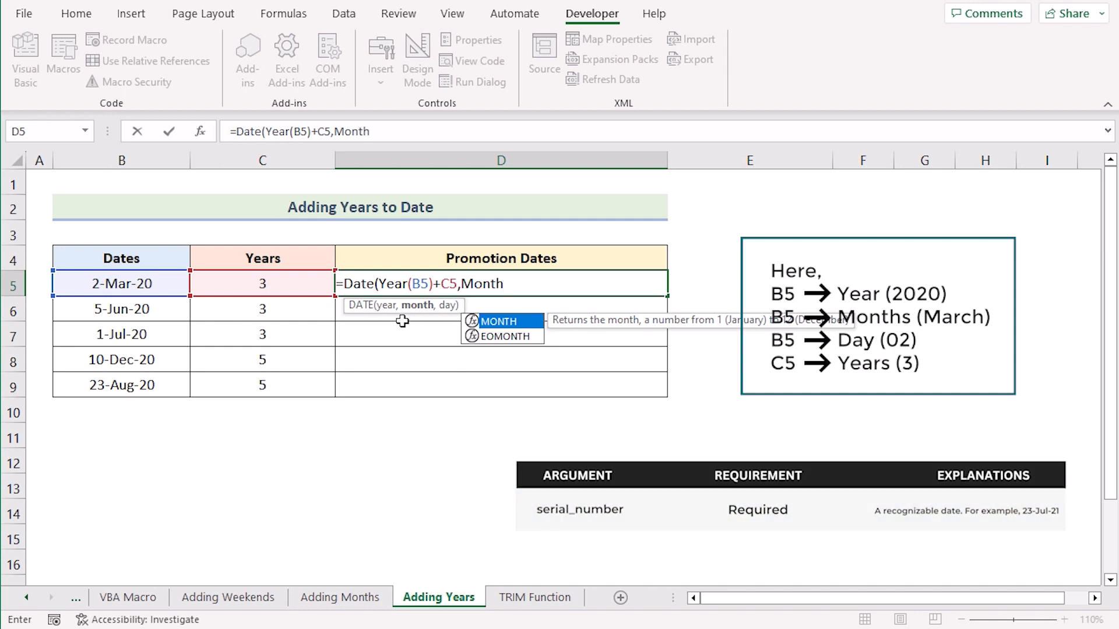
type("(")
left_click(153, 282)
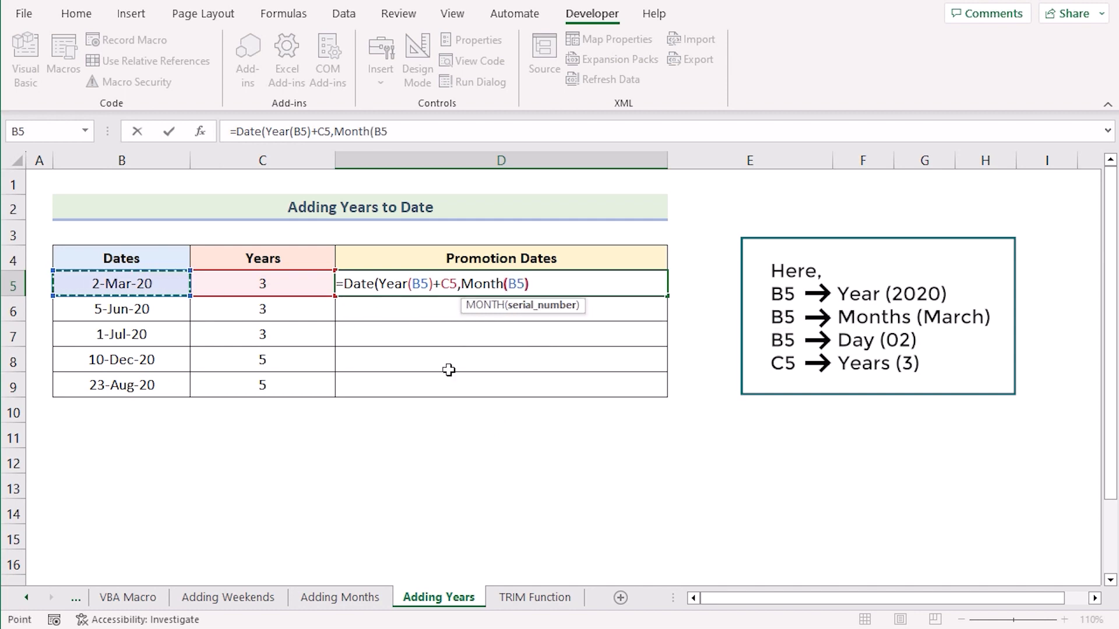
type("),")
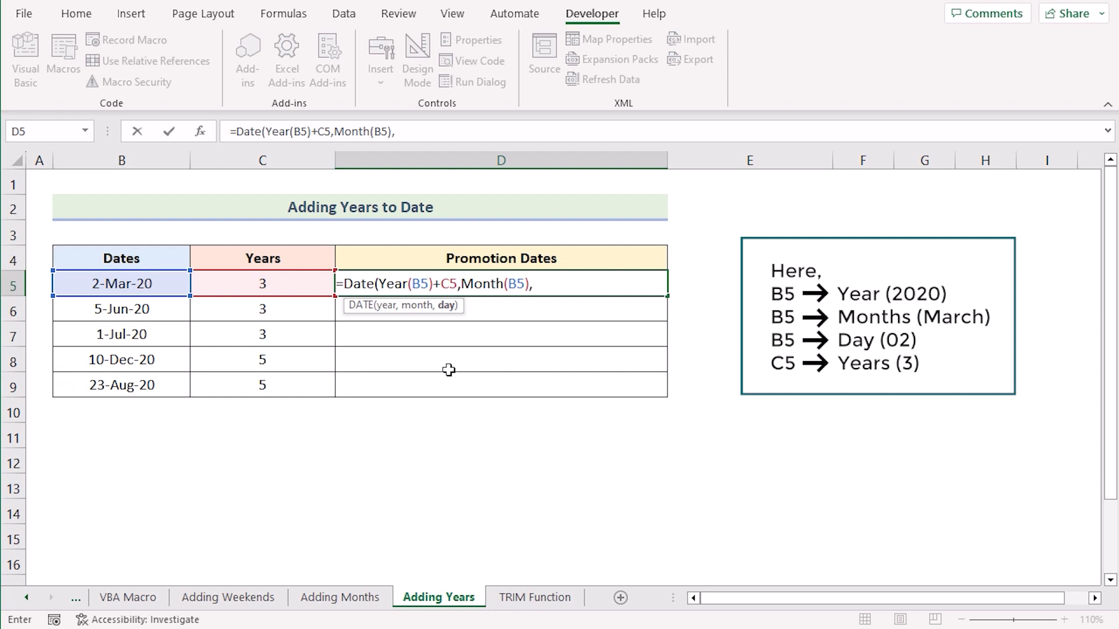
- Complete the Adding Years DATE formula in D5 with DAY(B5) as the day argument and fill it down to D9
type("Day(")
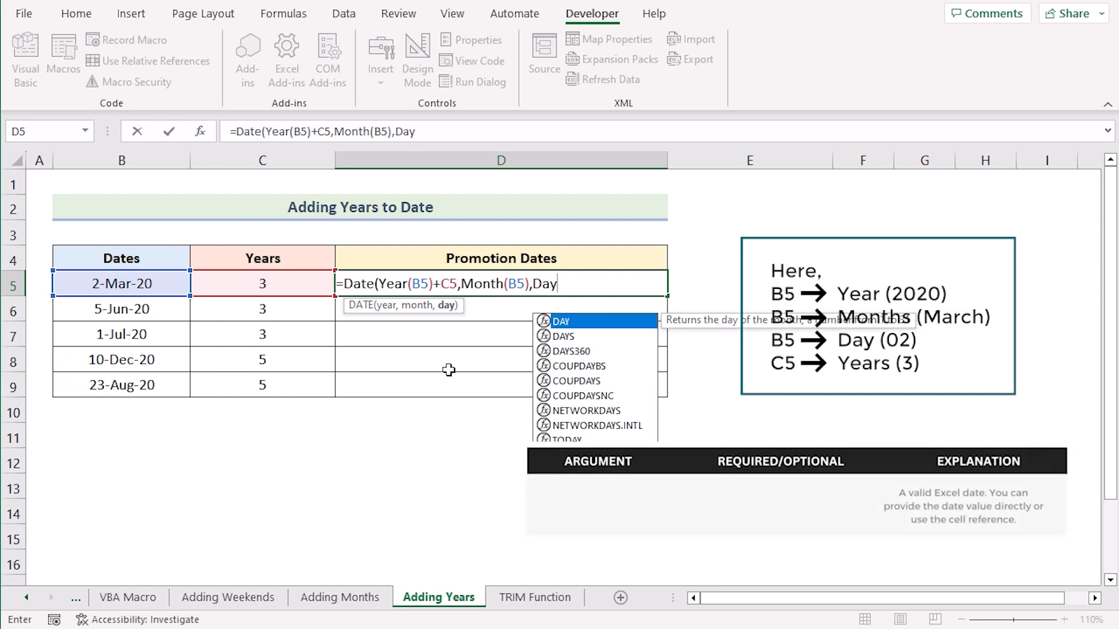
left_click(140, 283)
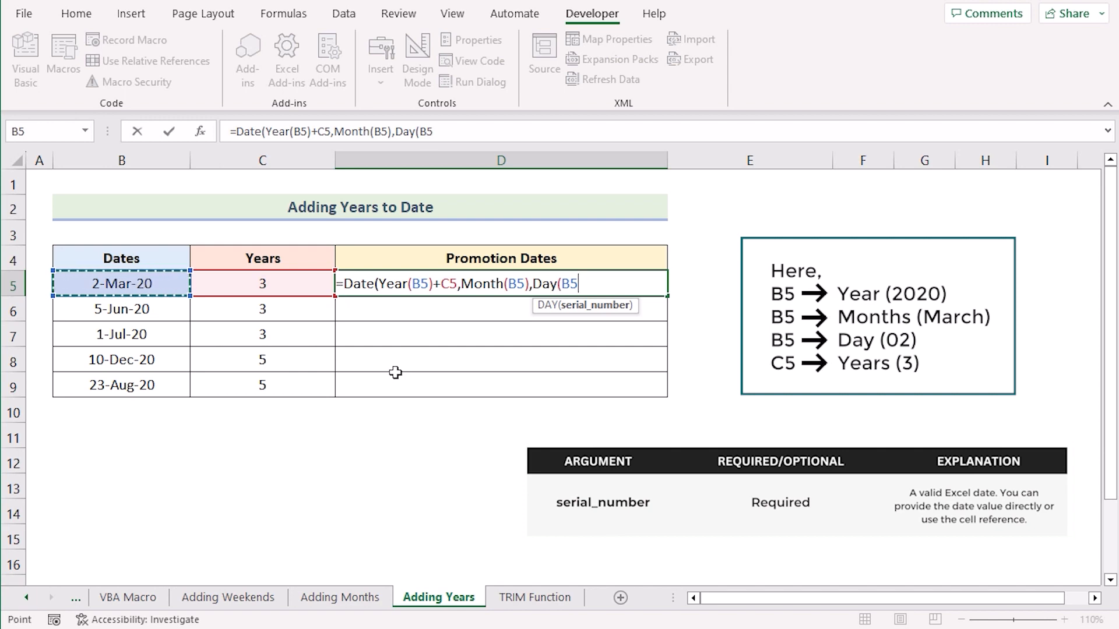
type("))")
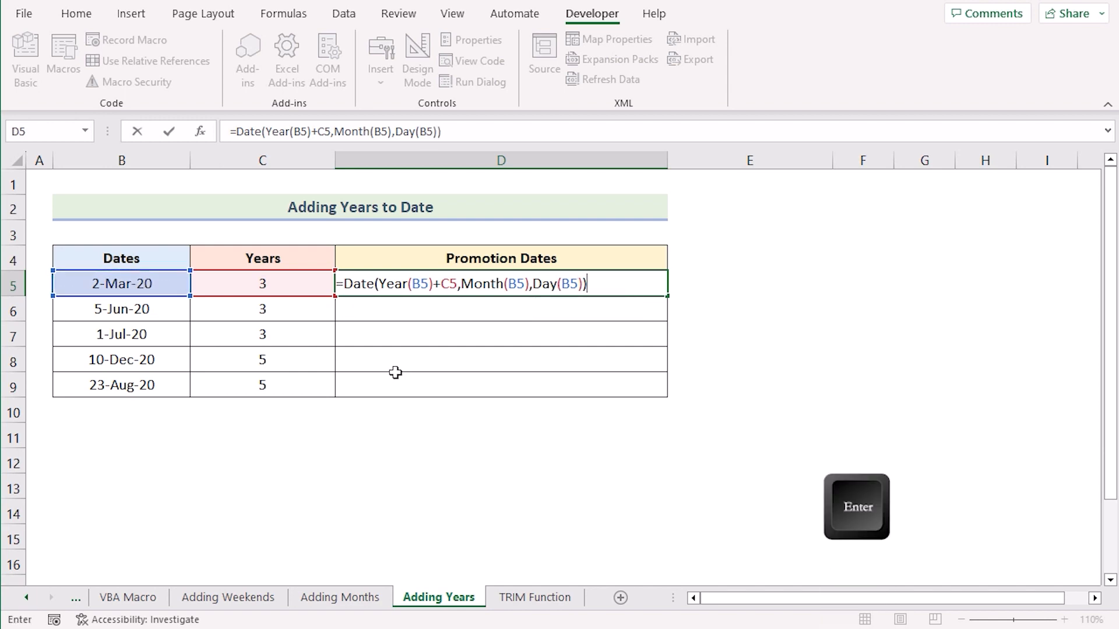
key("Return")
left_click(477, 280)
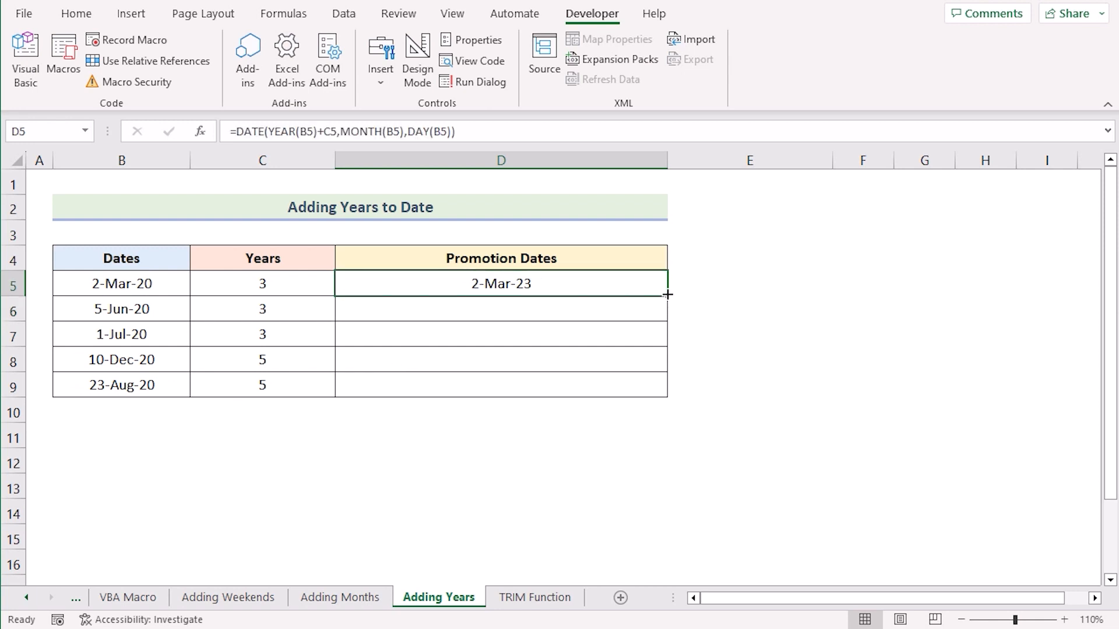
left_click_drag(667, 295, 664, 394)
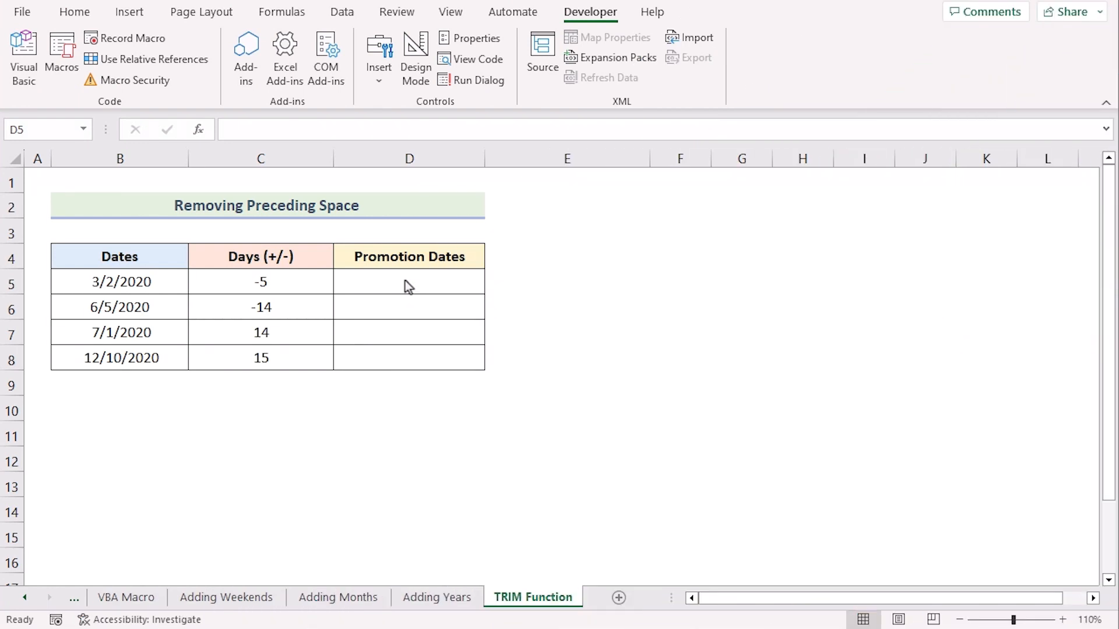
- Try the formula =B5+C5 in D5 of the TRIM Function sheet and clear it from the cell
left_click(407, 285)
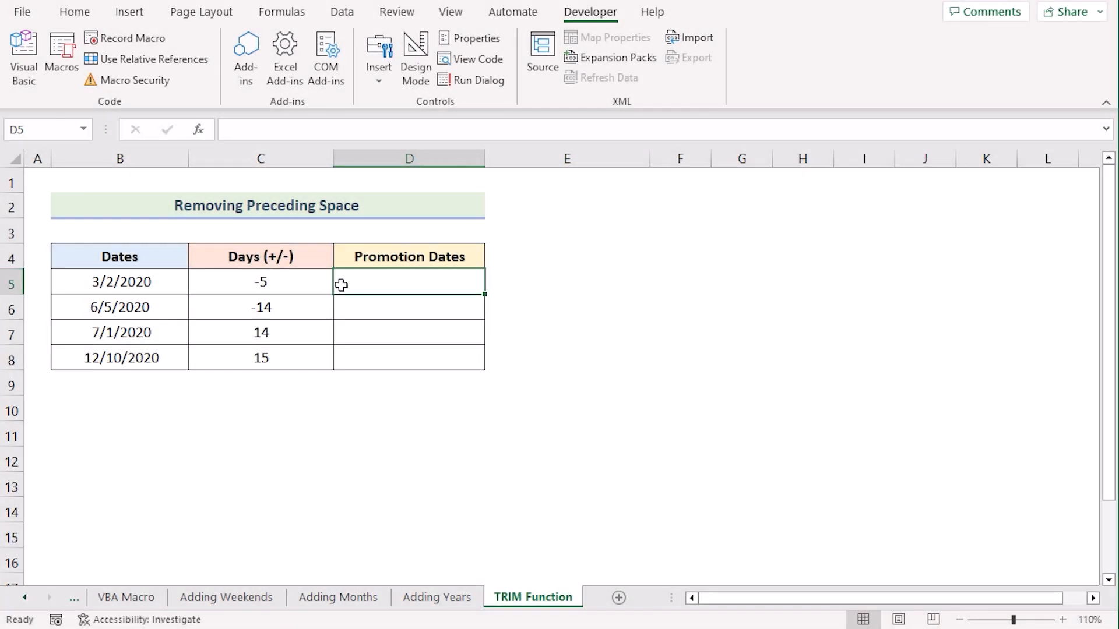
type("=")
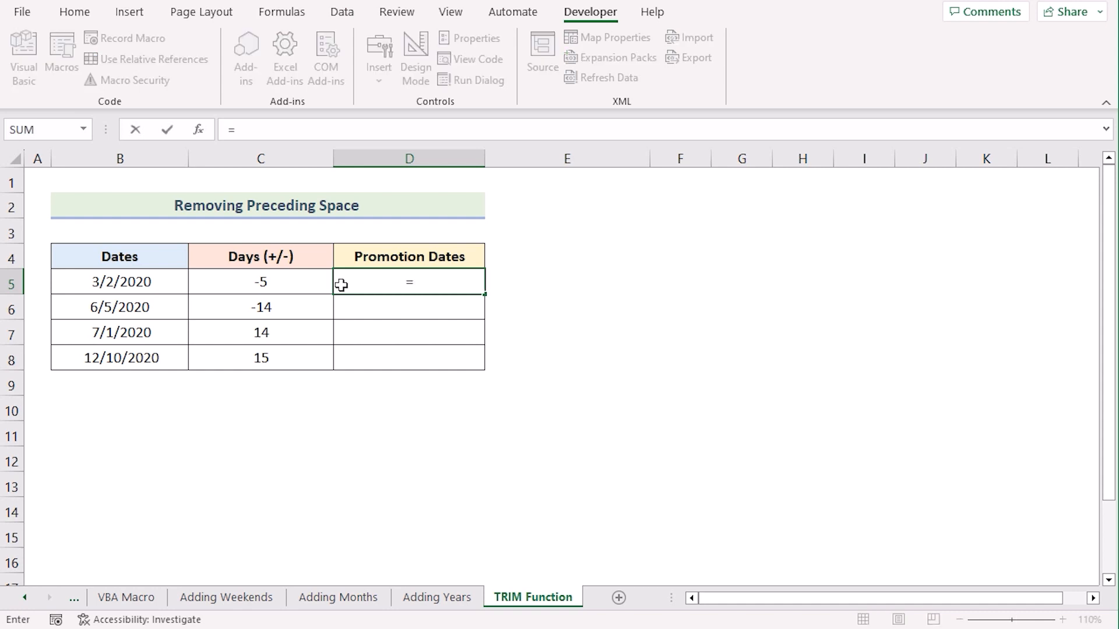
left_click(150, 285)
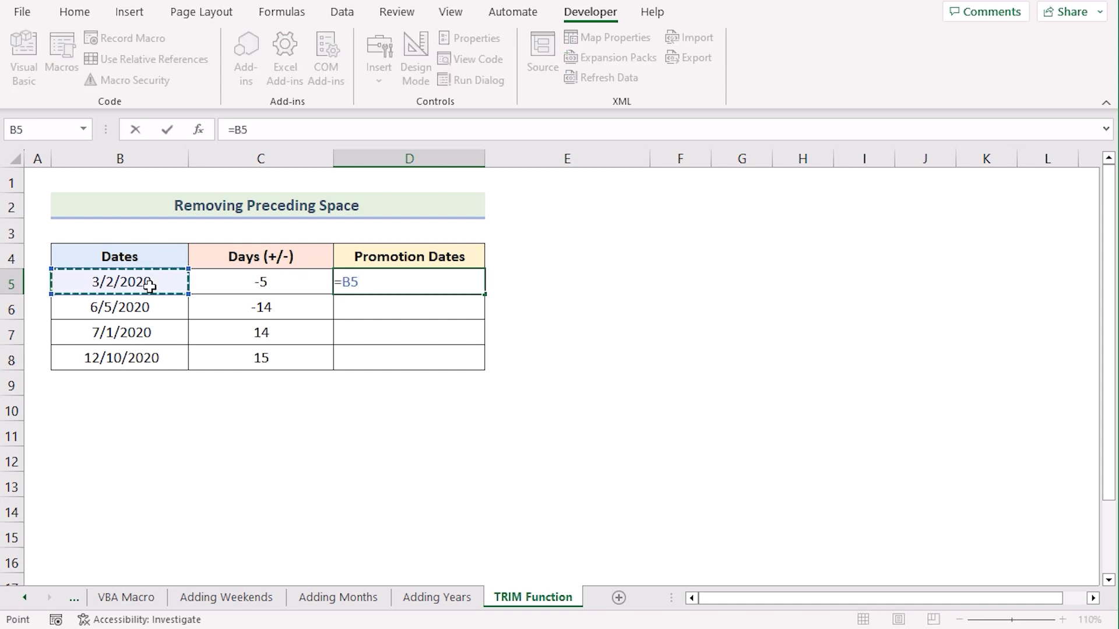
type("+")
left_click(260, 278)
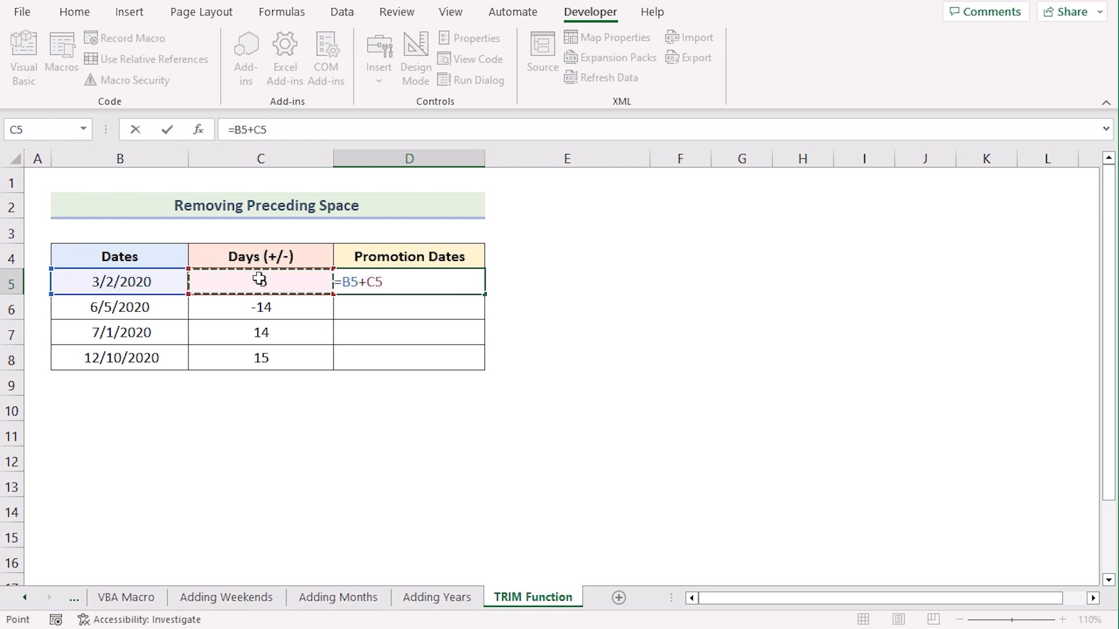
key("Return")
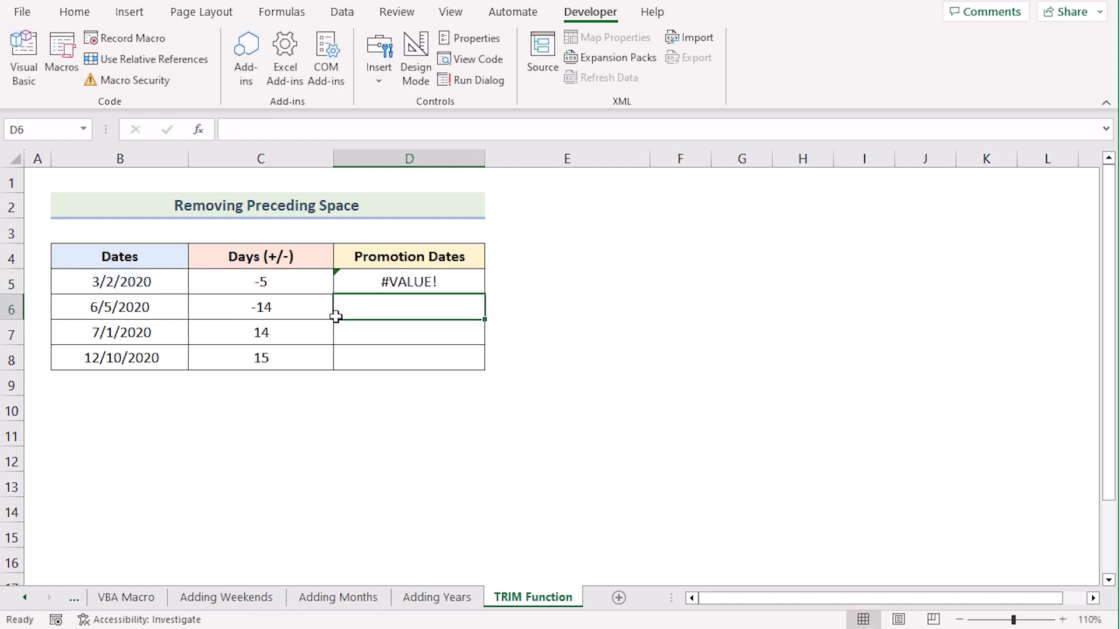
left_click(433, 283)
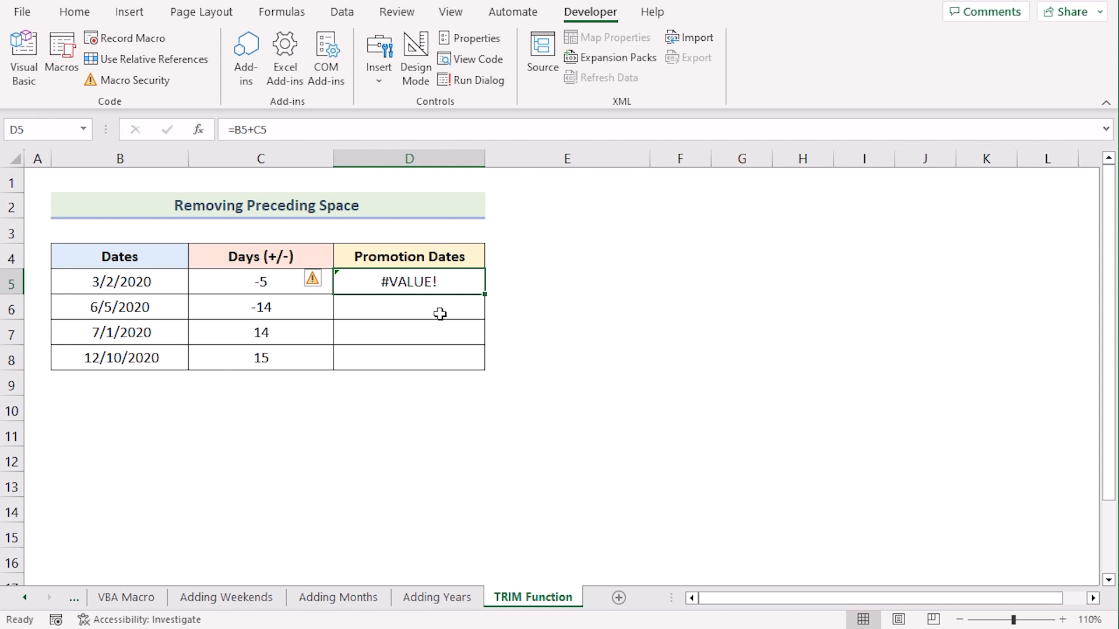
key("Delete")
- Enter =TRIM(B5)+C5 in D5 under Promotion Dates and fill the formula down to D8
double_click(379, 282)
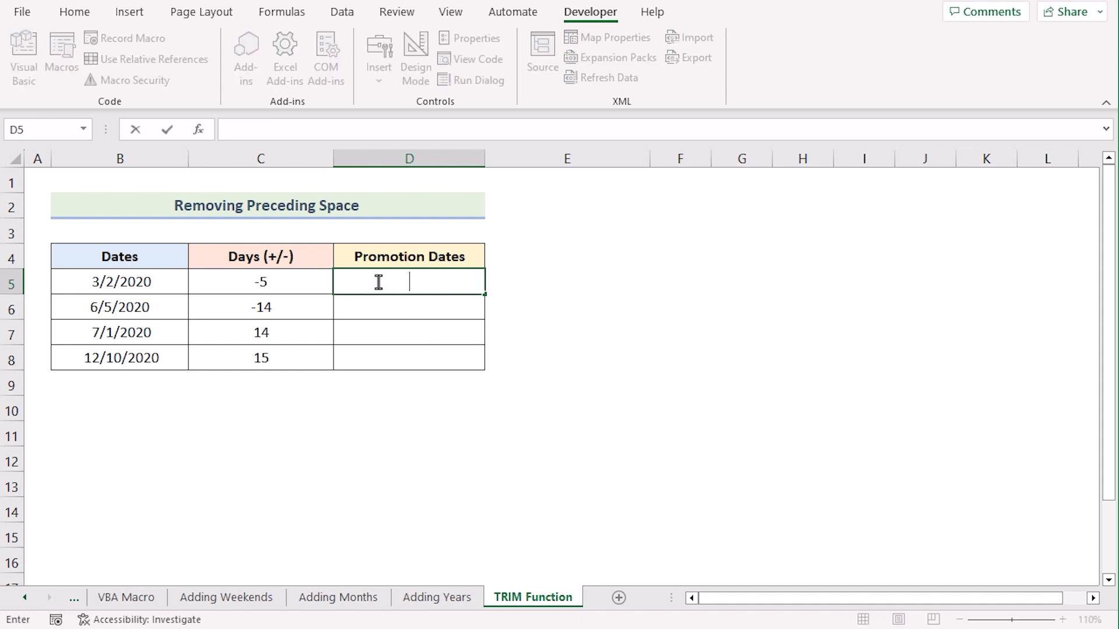
type("=Trim")
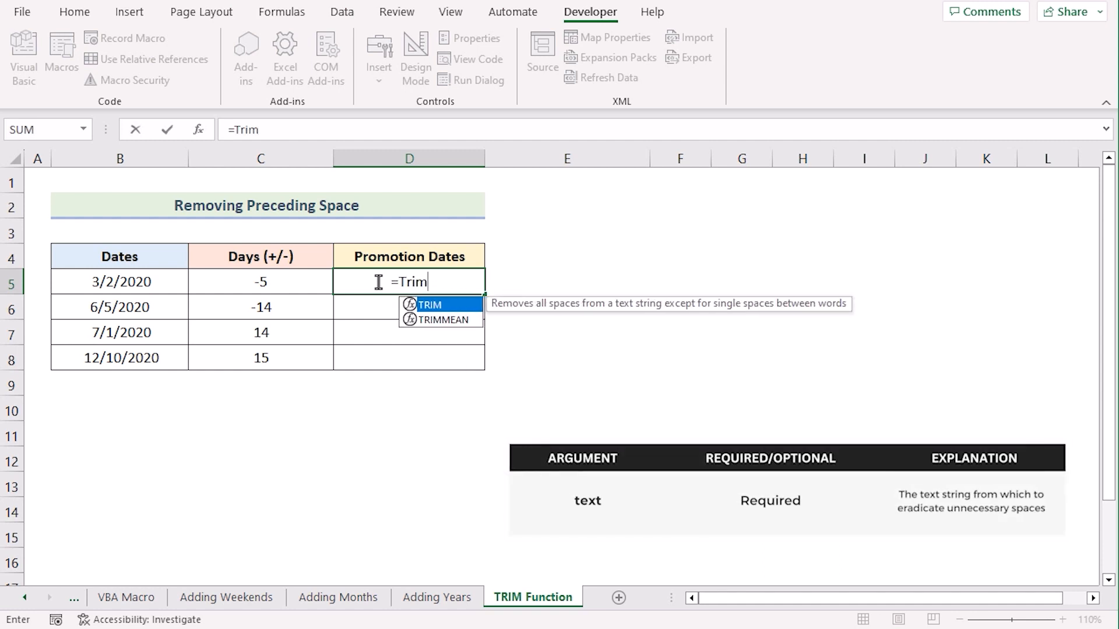
type("(")
left_click(130, 282)
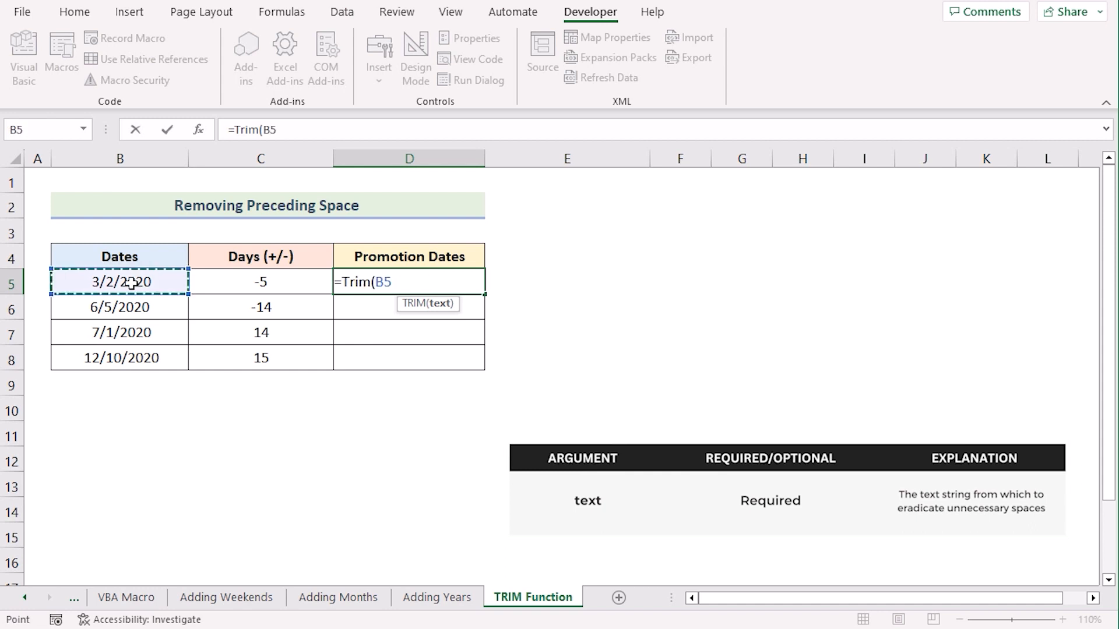
type(")+")
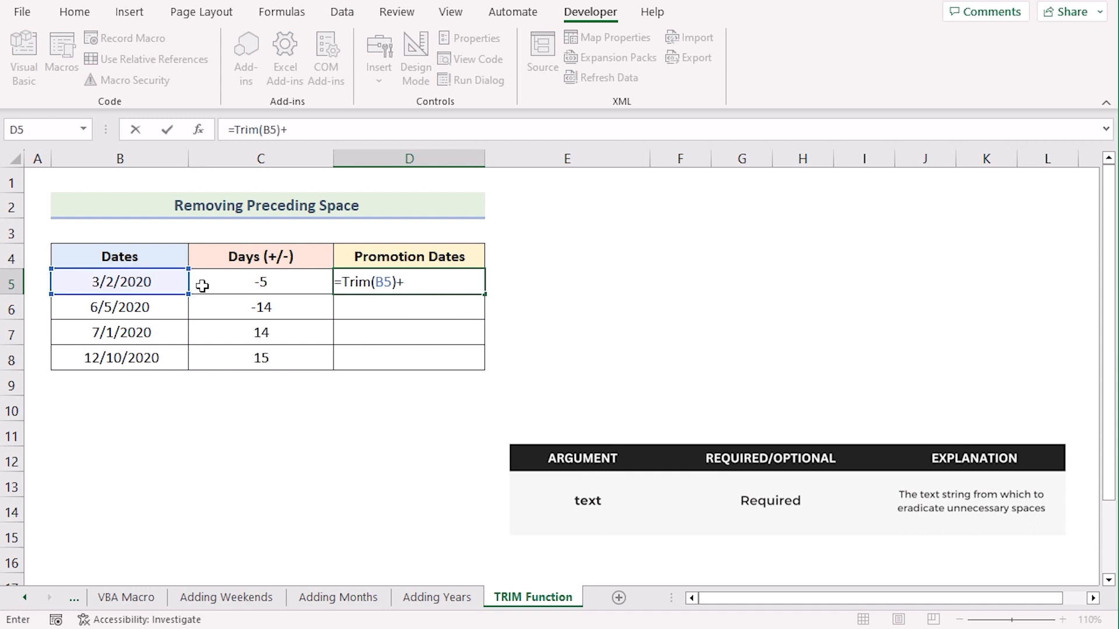
left_click(238, 286)
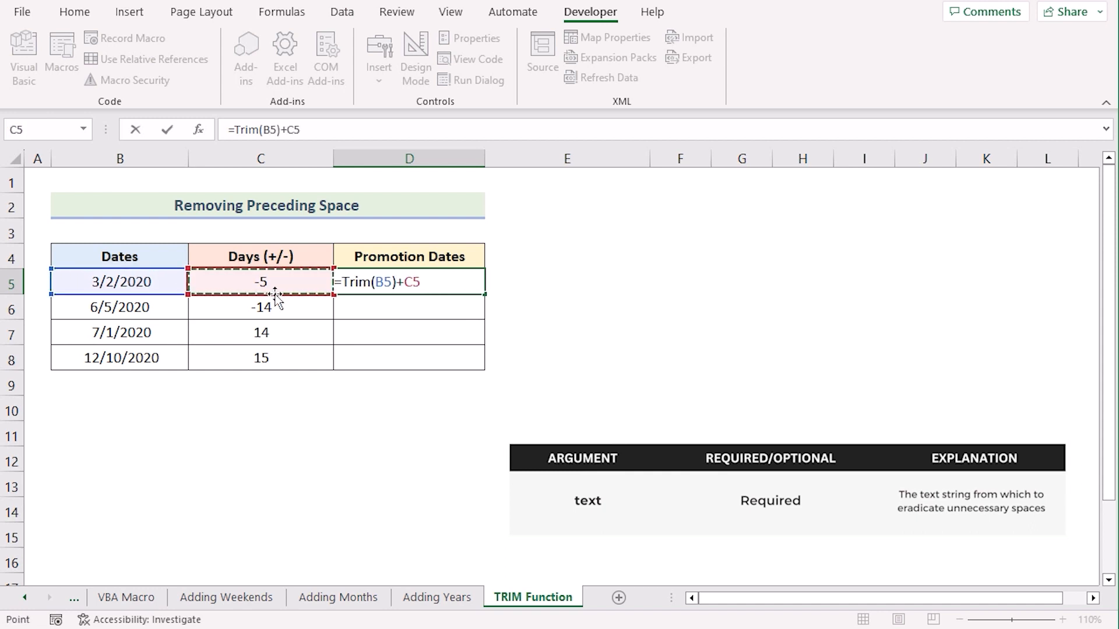
key("Return")
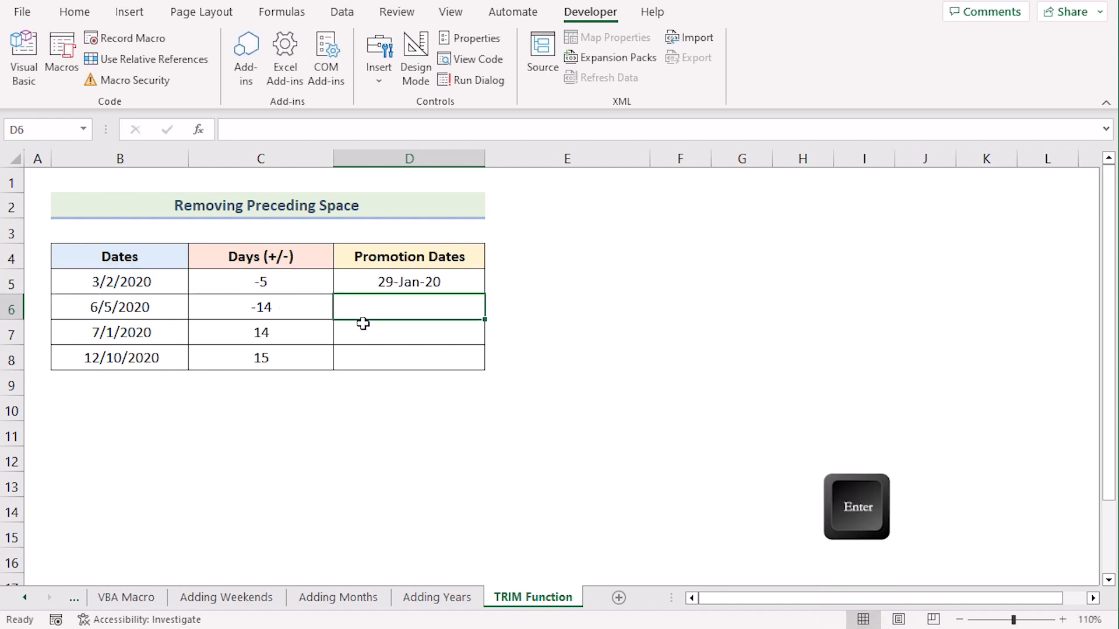
left_click(406, 282)
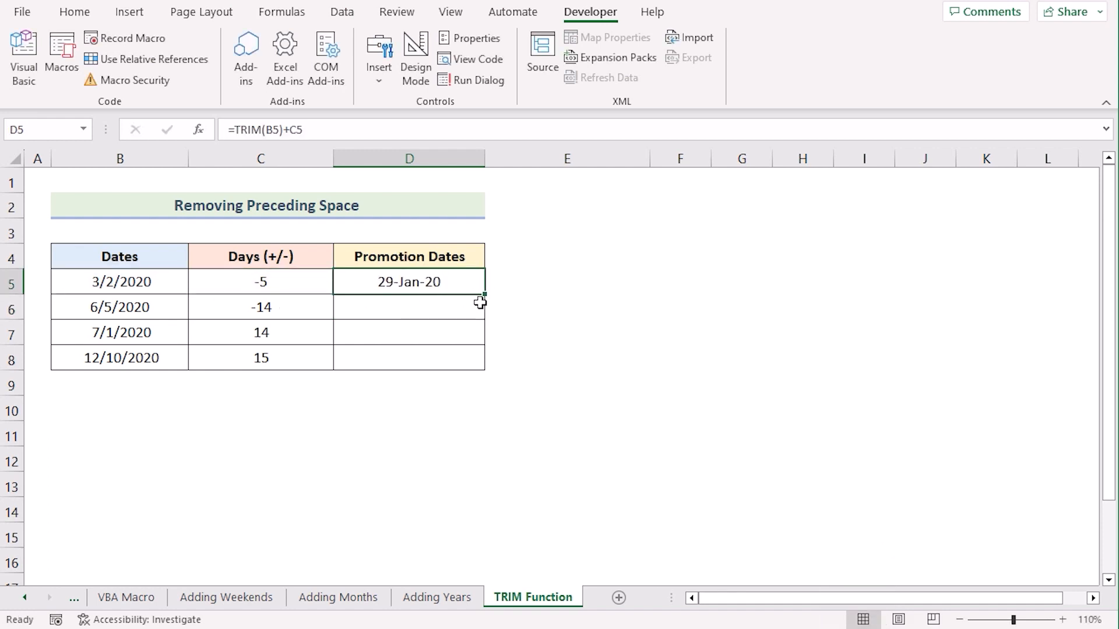
left_click_drag(487, 295, 461, 368)
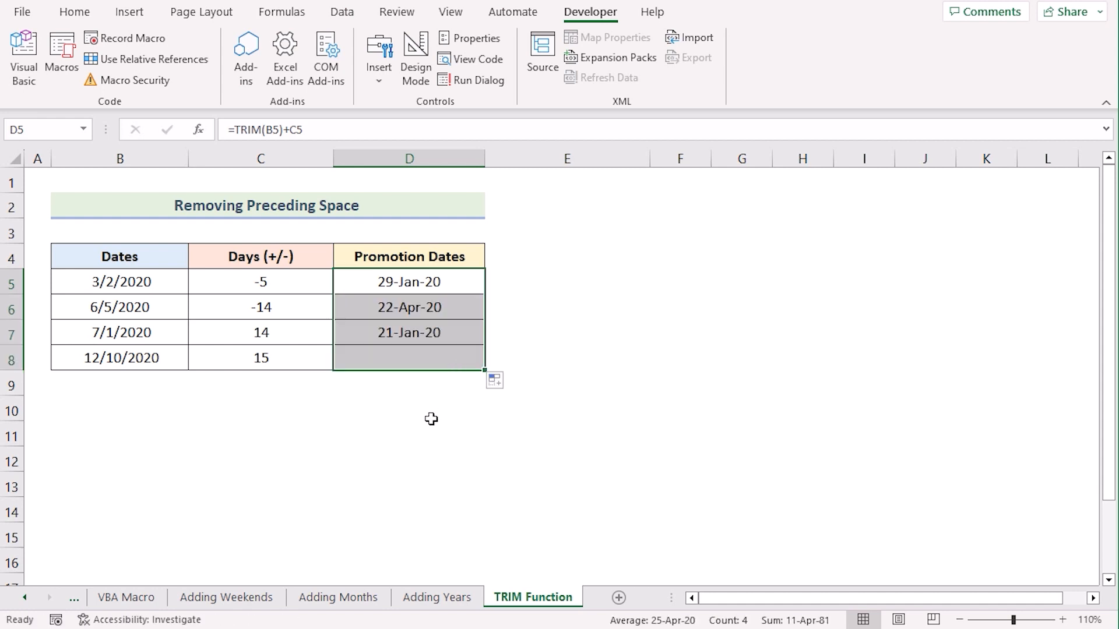